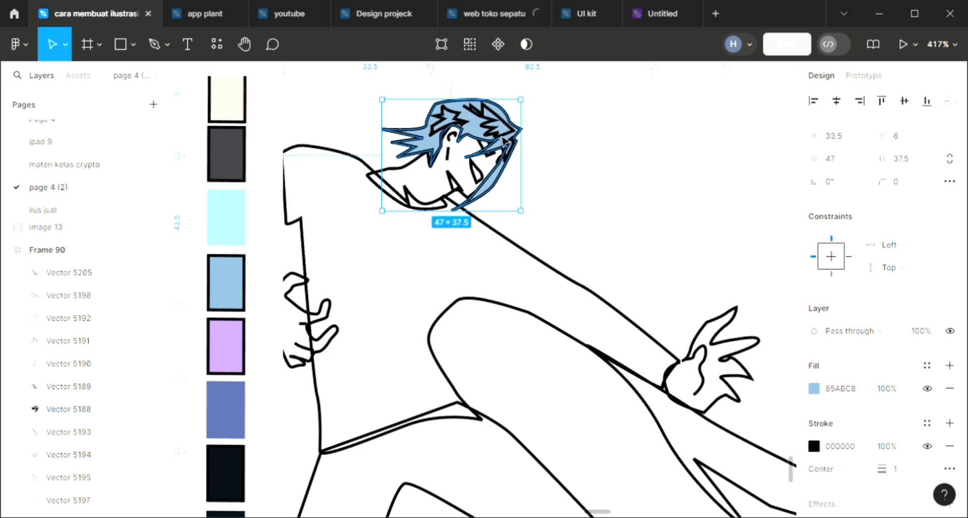
- Add a fill to the jagged shadow shape at the front of the hair, using the dark grey palette colour 3E3D41
left_click(492, 121)
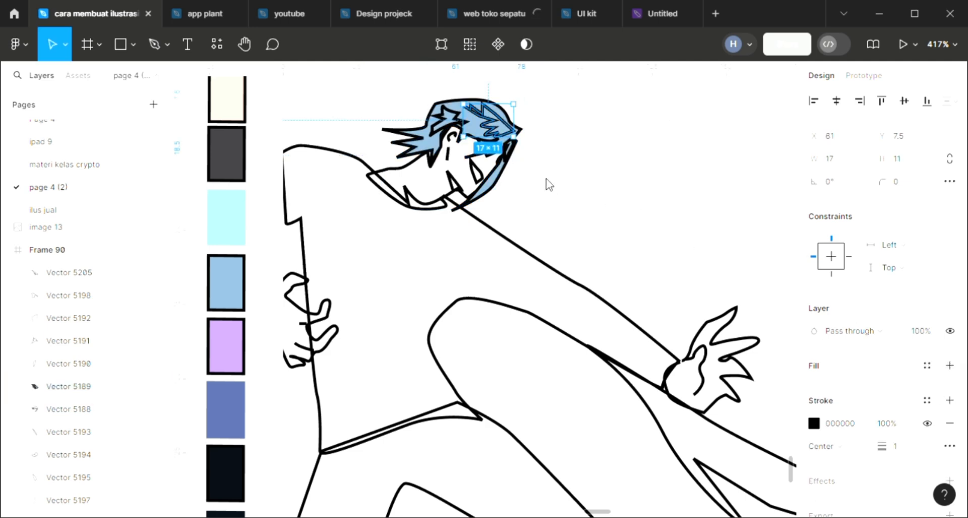
scroll(493, 178, "up", 3, "ctrl")
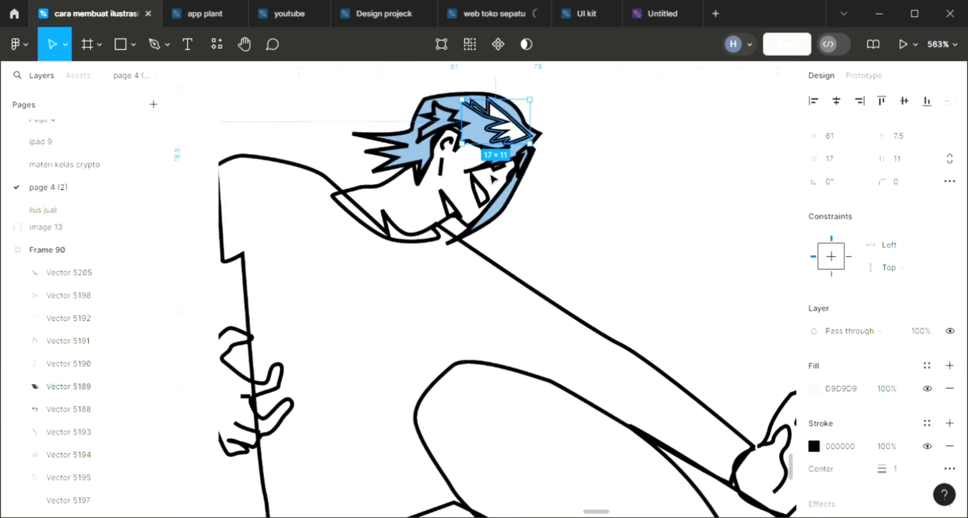
scroll(492, 174, "down", 3, "ctrl")
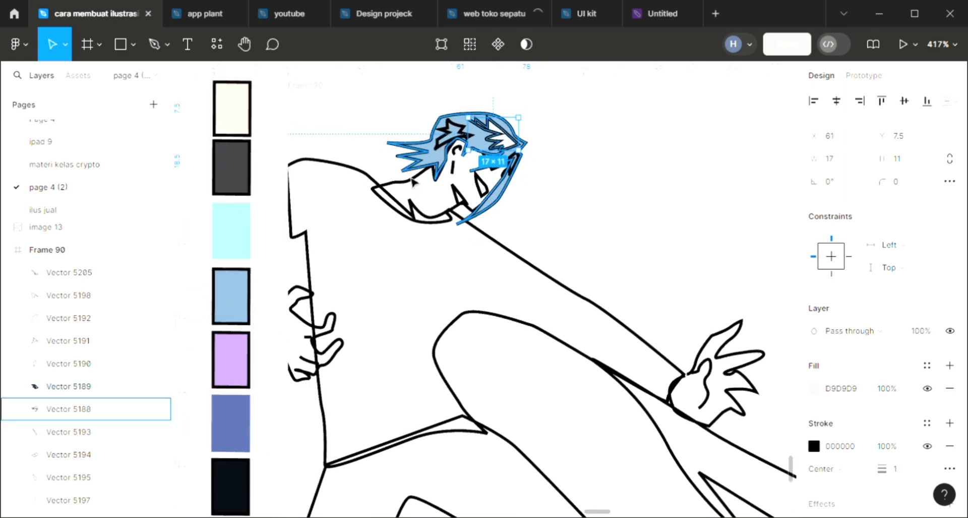
key("i")
left_click(232, 166)
- Add a fill to the jagged hair shadow above the ear, using the dark grey palette colour 3E3D41
left_click(455, 142)
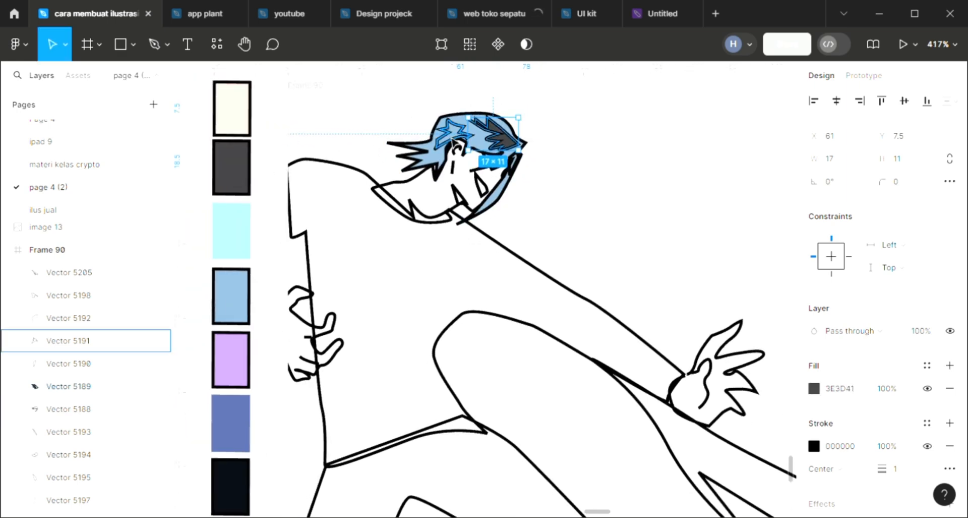
left_click(455, 142)
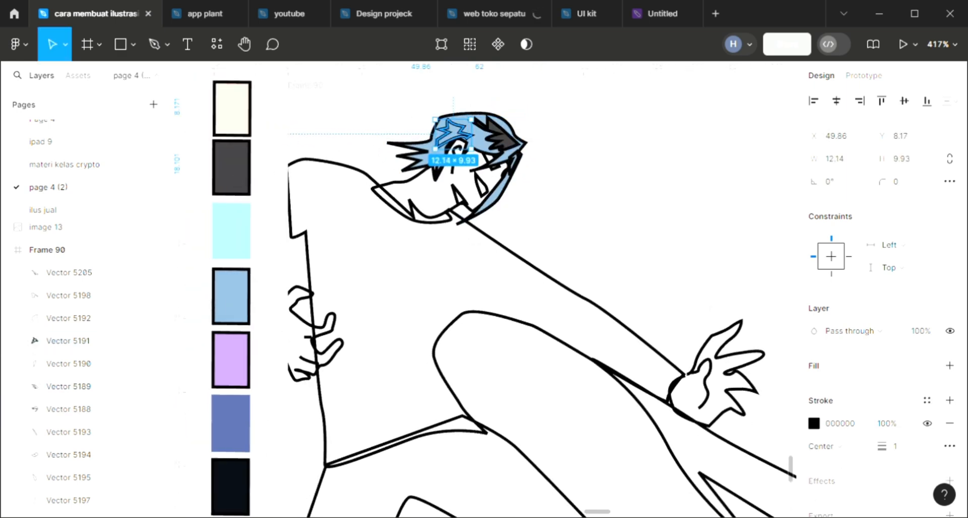
left_click(950, 365)
key("i")
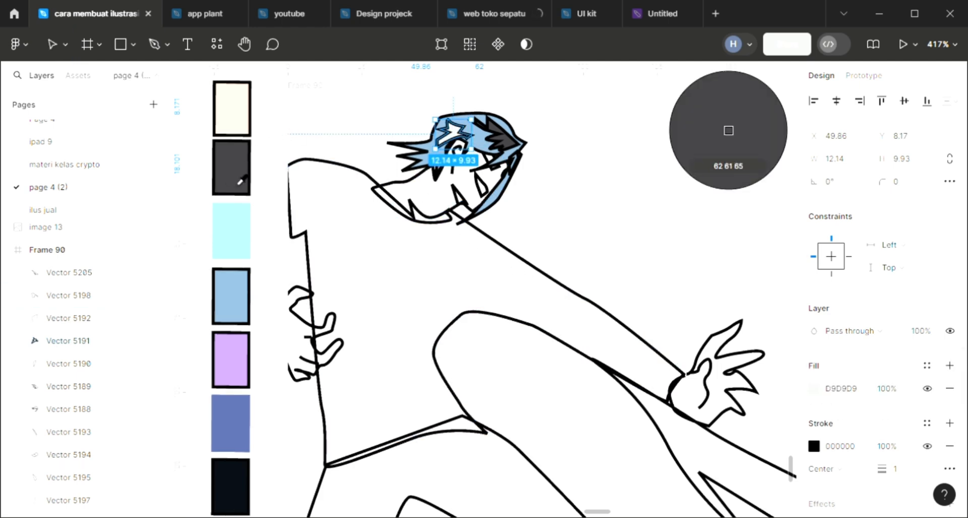
left_click(241, 181)
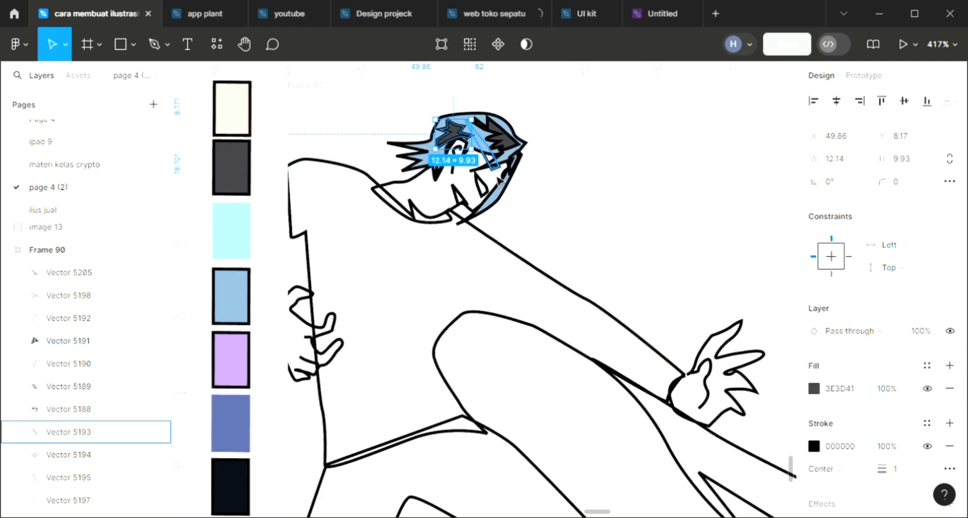
left_click(497, 174)
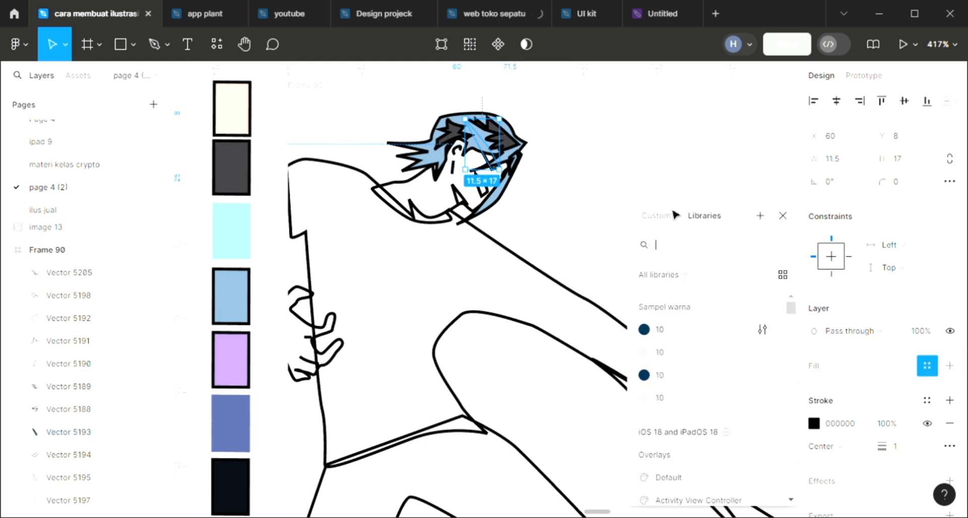
left_click(788, 225)
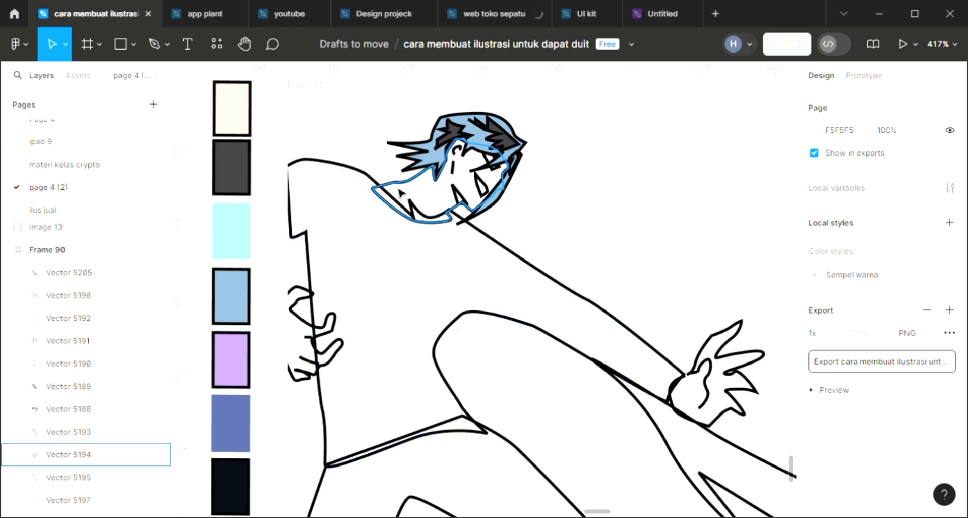
- Add a fill to the face and neck shape, send it to the back and sample the cream palette colour FFE2D3
left_click(432, 222)
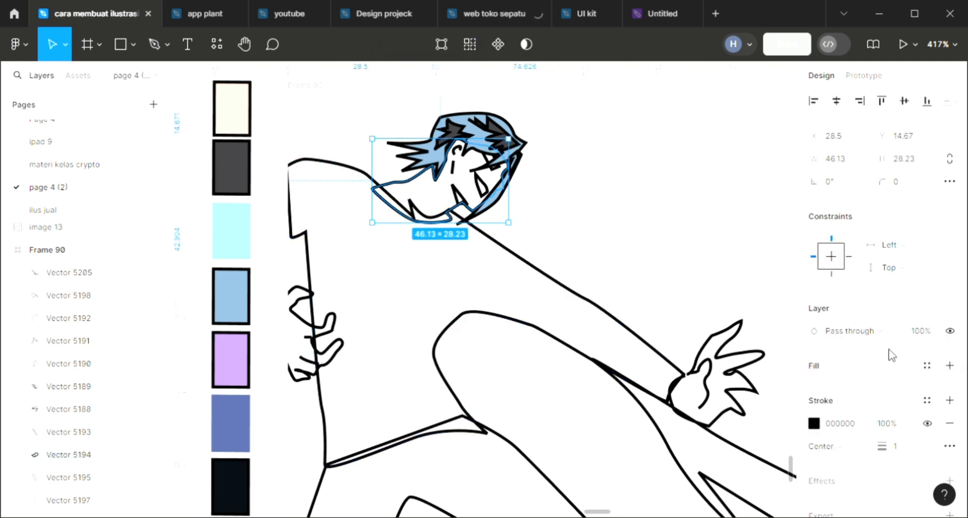
left_click(950, 365)
key("[")
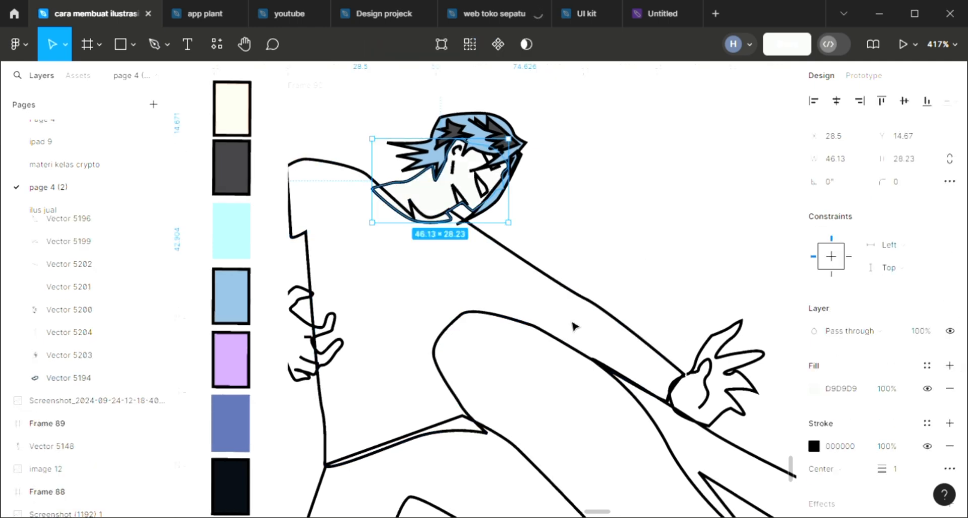
key("i")
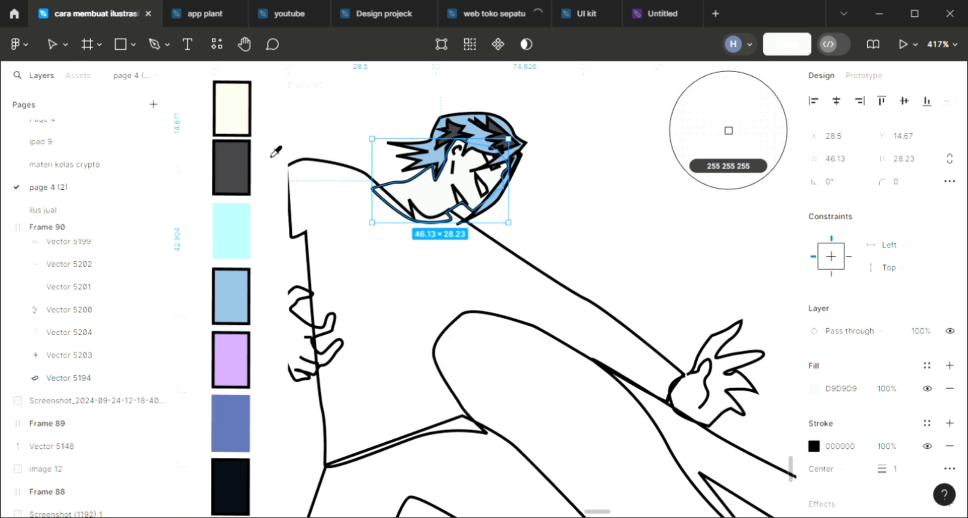
left_click(245, 123)
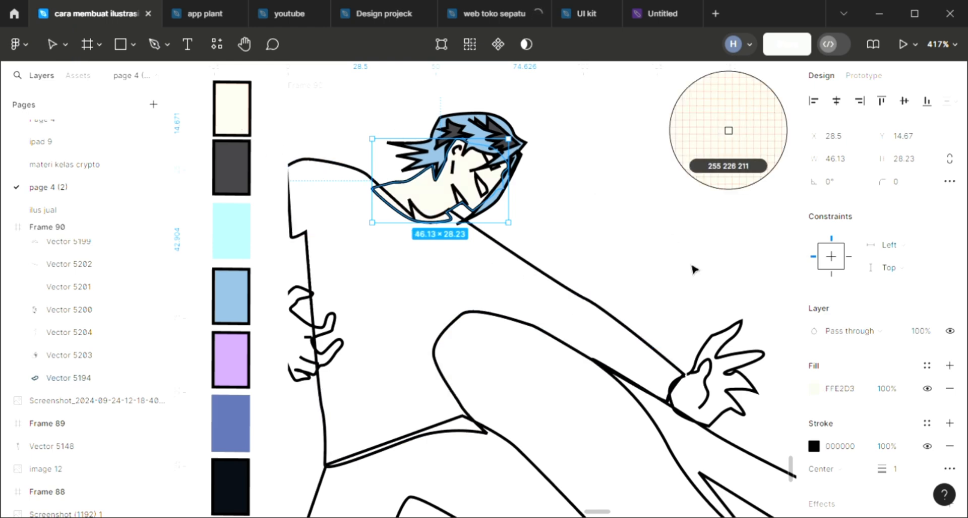
- Adjust the face and neck fill to a slightly deeper skin tone, F5D0BC
left_click(814, 388)
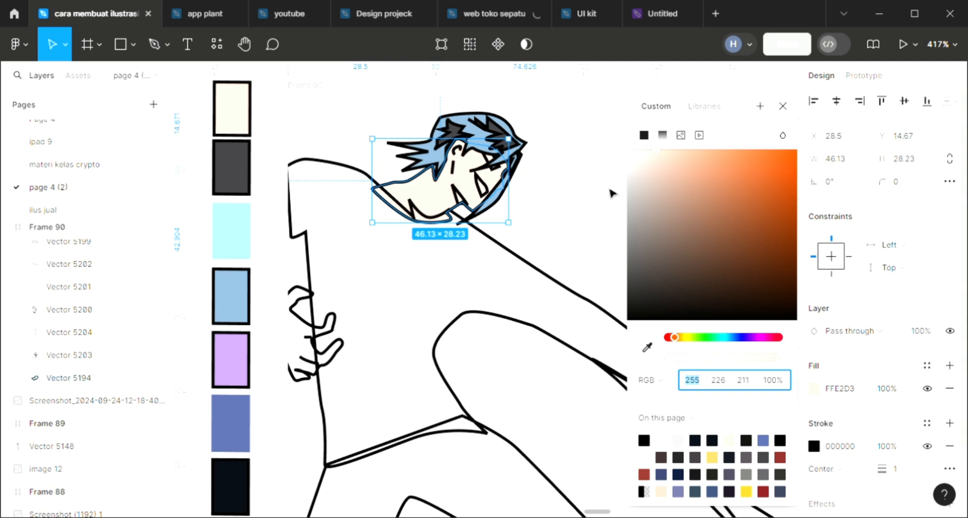
left_click_drag(667, 160, 674, 156)
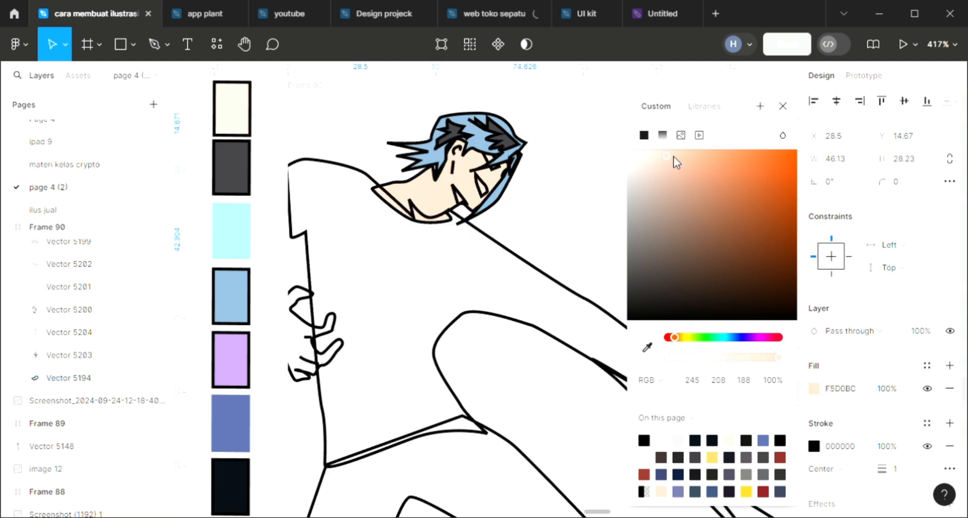
left_click(783, 106)
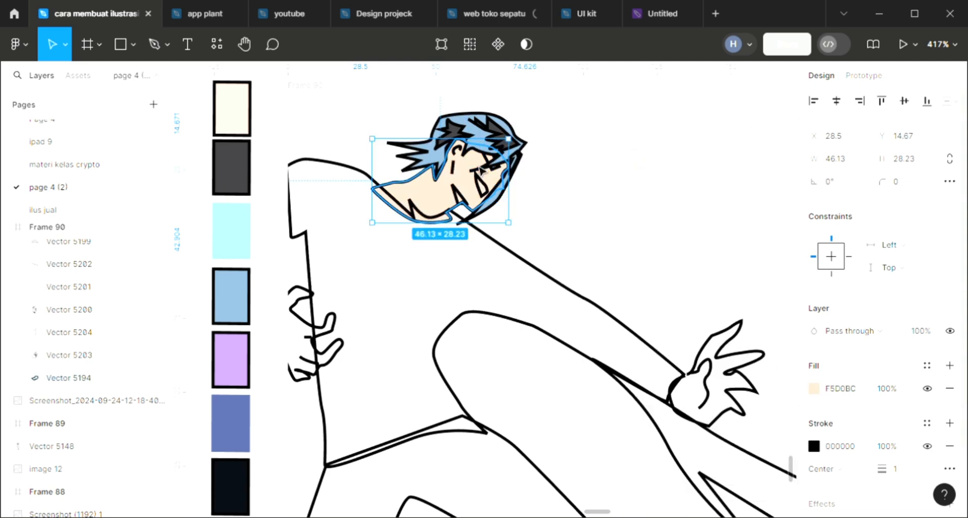
- Add a fill to the small pointed shape on the cheek and sample white from the empty canvas for it
scroll(494, 171, "up", 2)
scroll(492, 168, "up", 1)
left_click(482, 195)
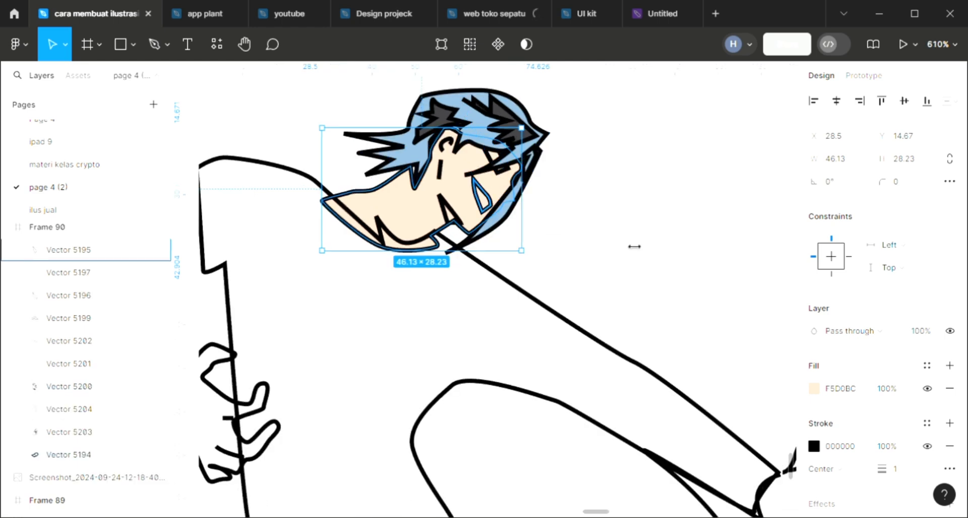
left_click(950, 365)
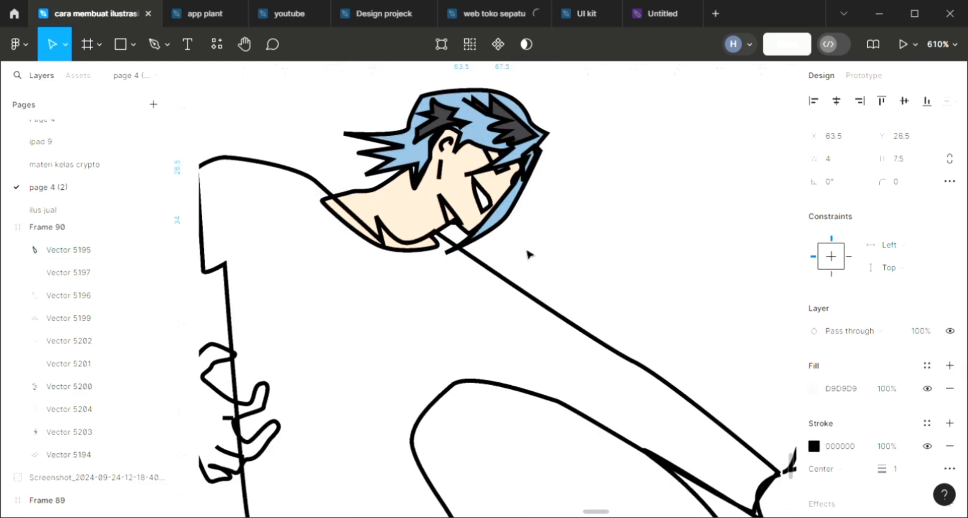
key("i")
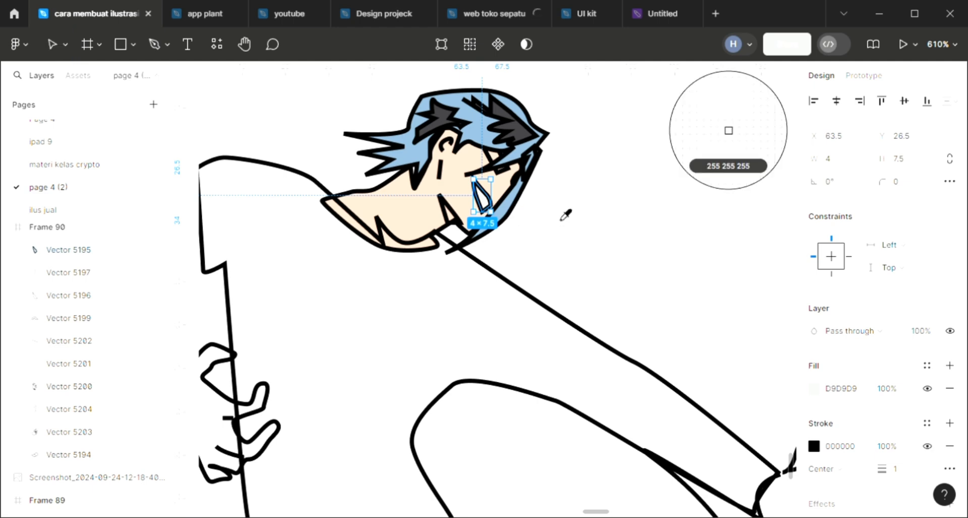
left_click(565, 211)
- Add a fill to the long thin sliver crossing the hair and eye, and bring it to the front
left_click(488, 160)
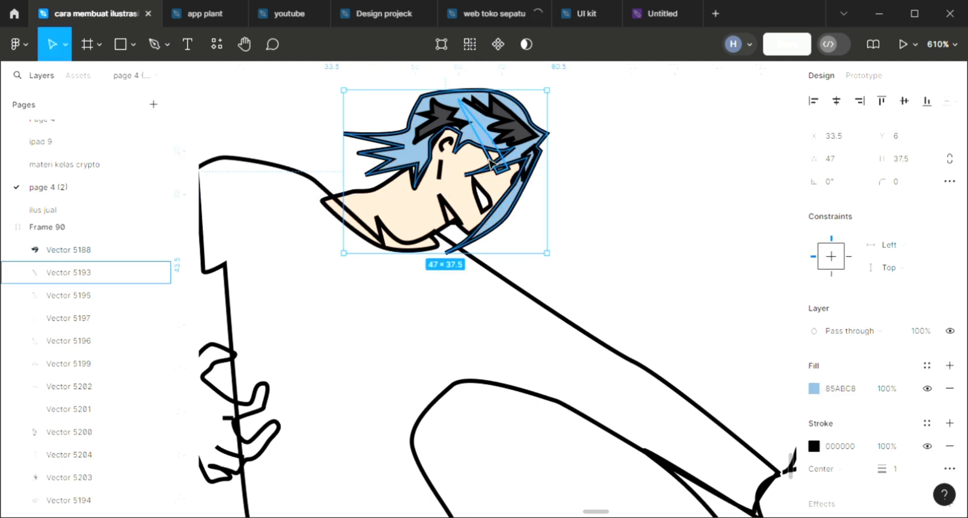
left_click(489, 163)
left_click(950, 365)
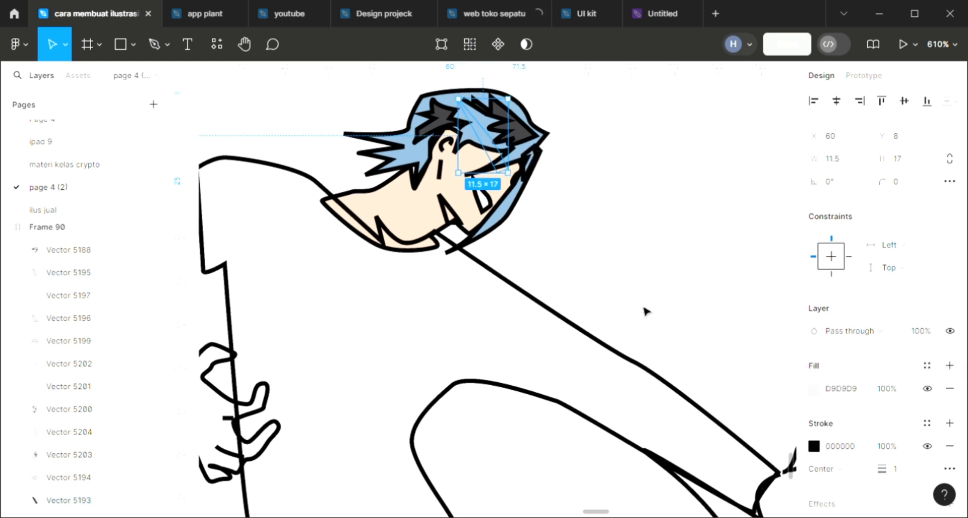
key("]")
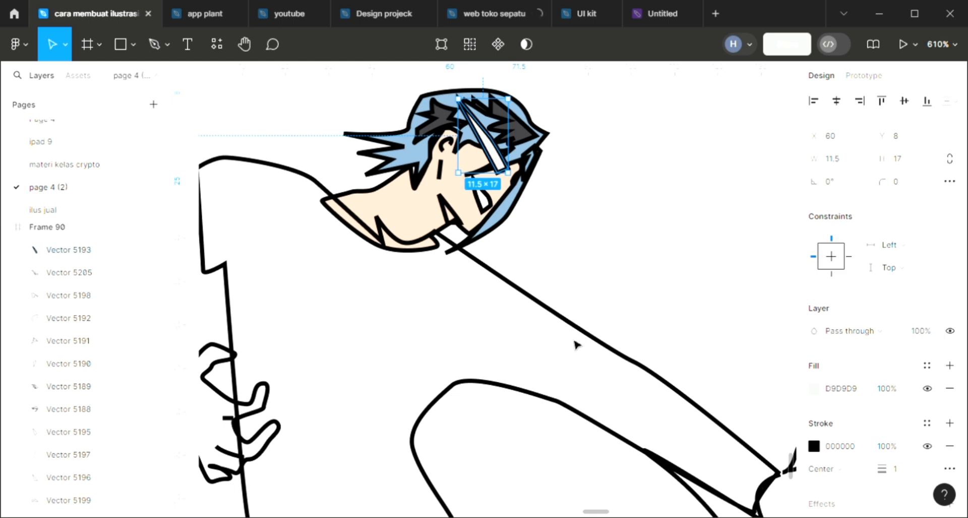
scroll(577, 345, "down", 2)
key("i")
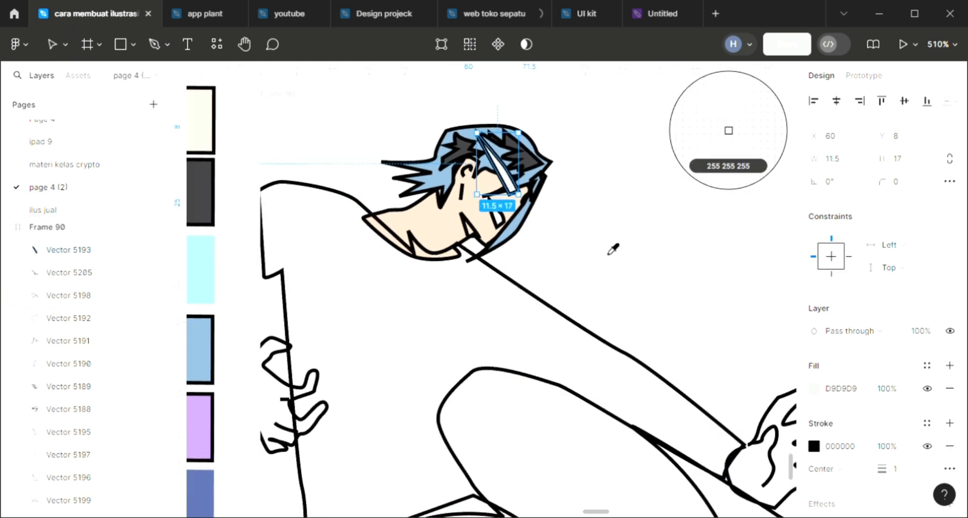
key("Escape")
key("Escape")
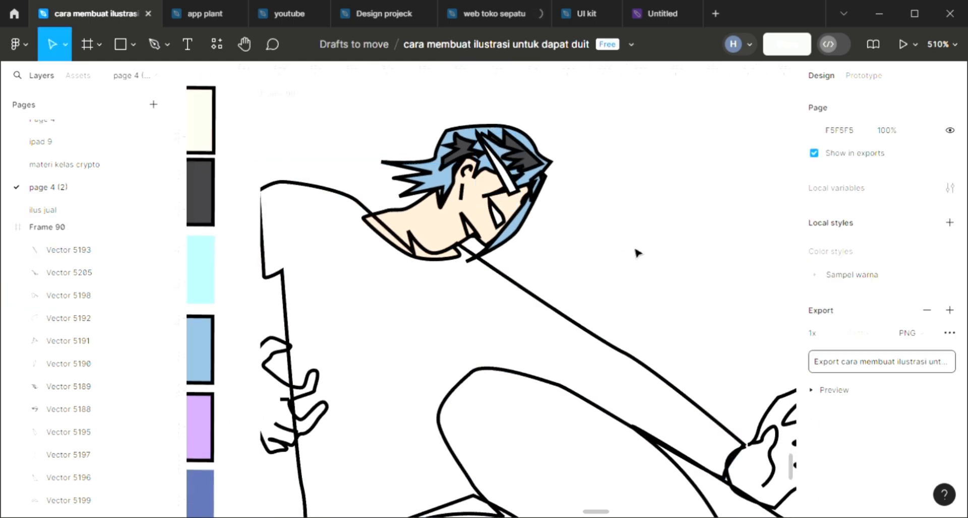
- Fill the small triangular shape at the jaw with the dark grey 3E3D41
scroll(557, 208, "down", 3)
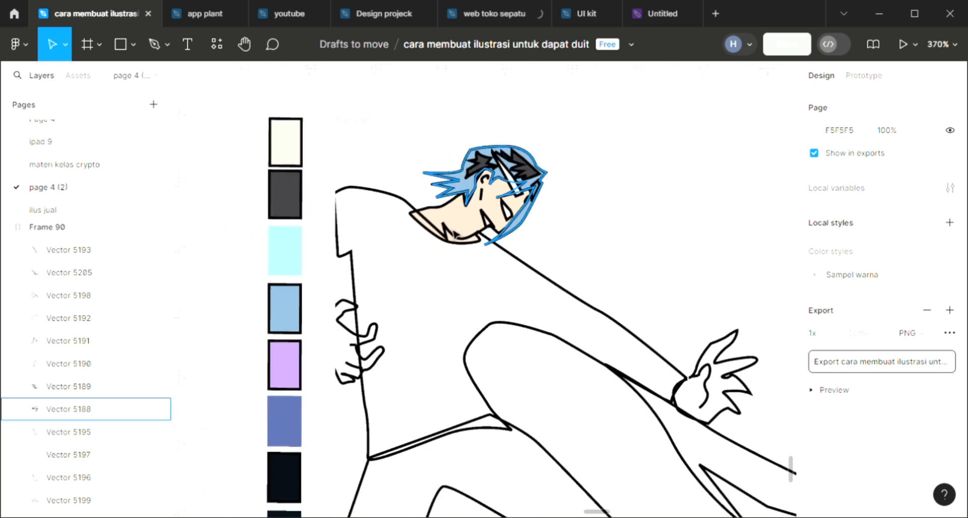
left_click(548, 267)
scroll(547, 266, "up", 3)
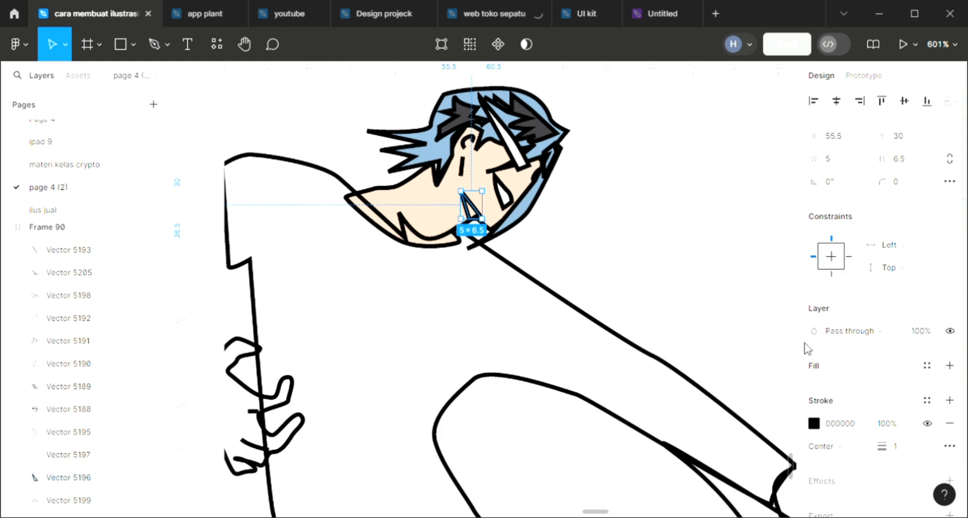
left_click(821, 365)
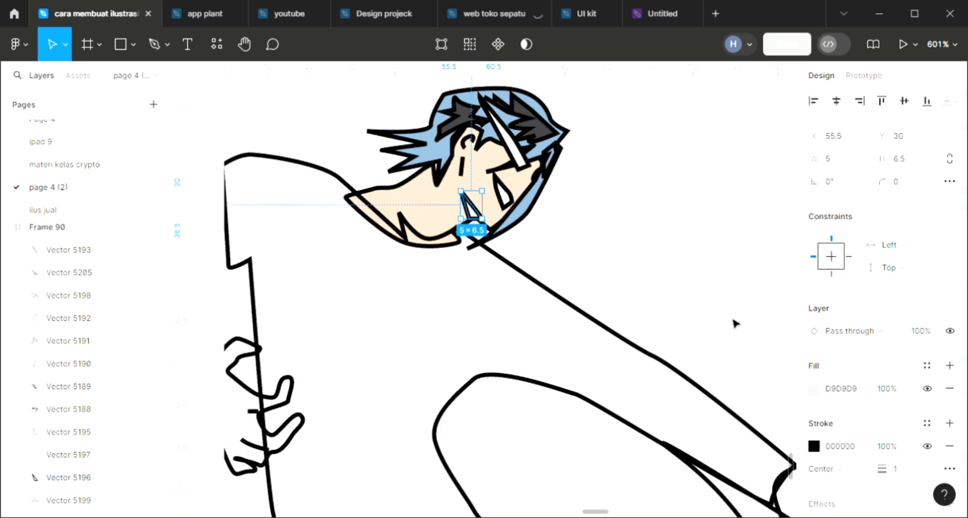
scroll(471, 261, "up", 1)
key("i")
left_click(468, 146)
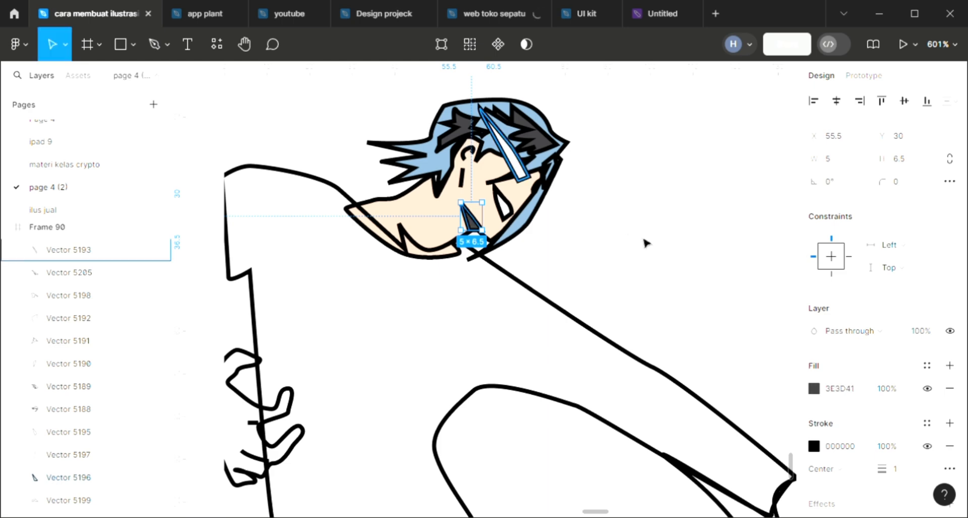
left_click(639, 241)
- Add a fill to the large shirt shape, send it to the back and colour it with the dark grey palette swatch
scroll(639, 241, "down", 1)
scroll(639, 241, "down", 2)
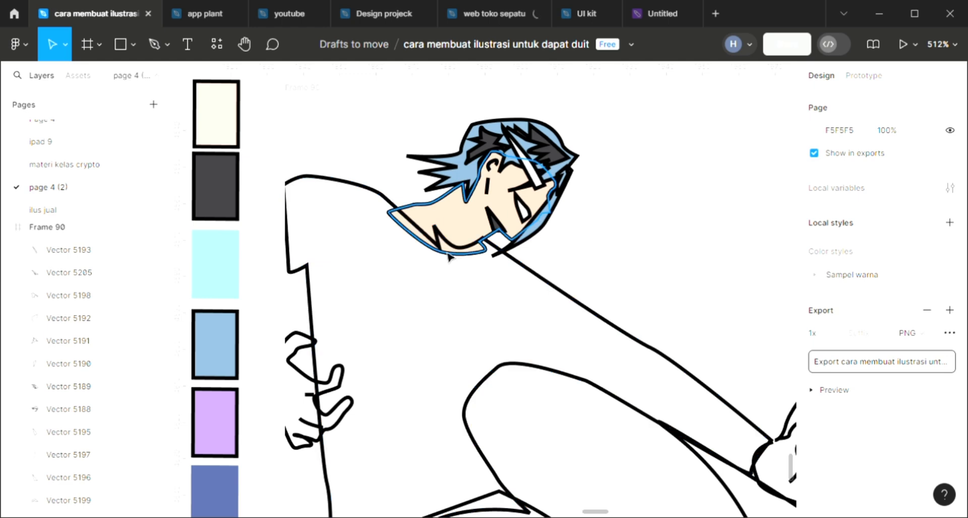
left_click(515, 296)
scroll(514, 297, "down", 2)
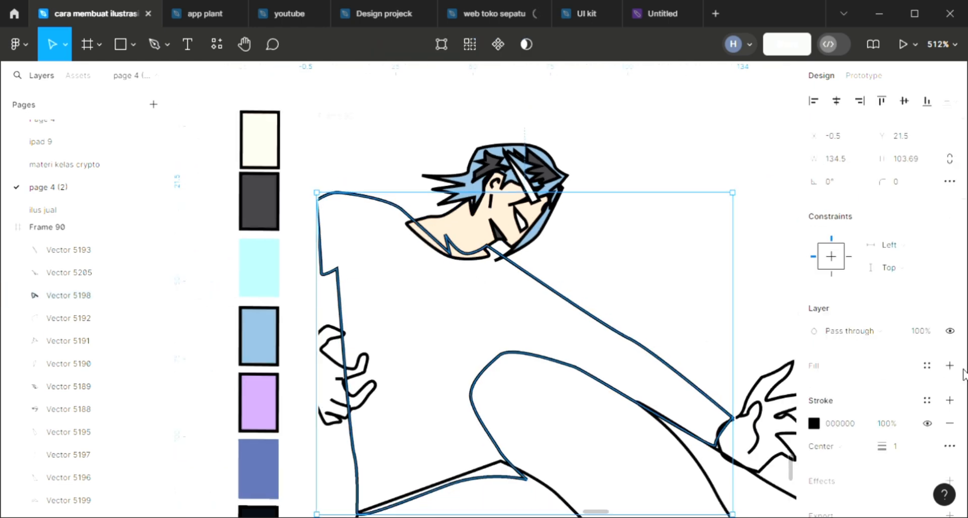
scroll(537, 316, "down", 2)
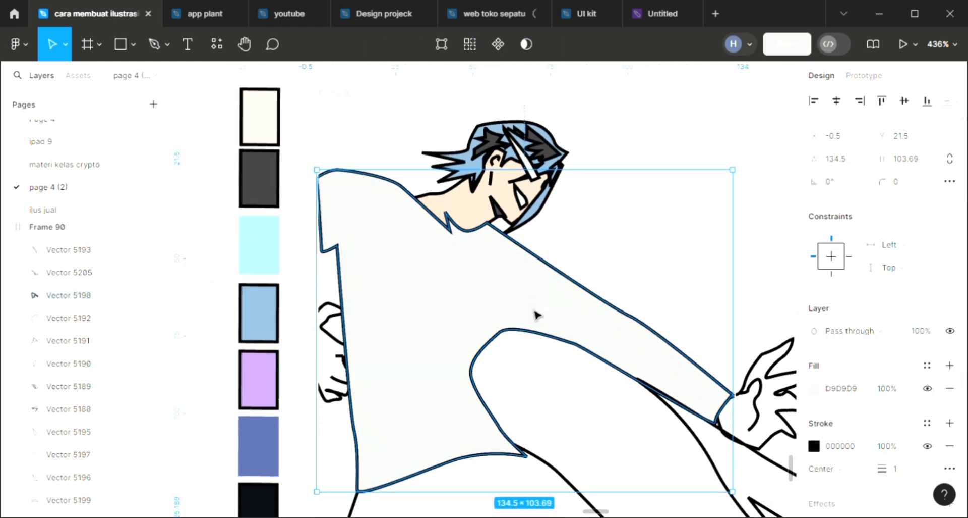
key("ctrl+shift+bracketleft")
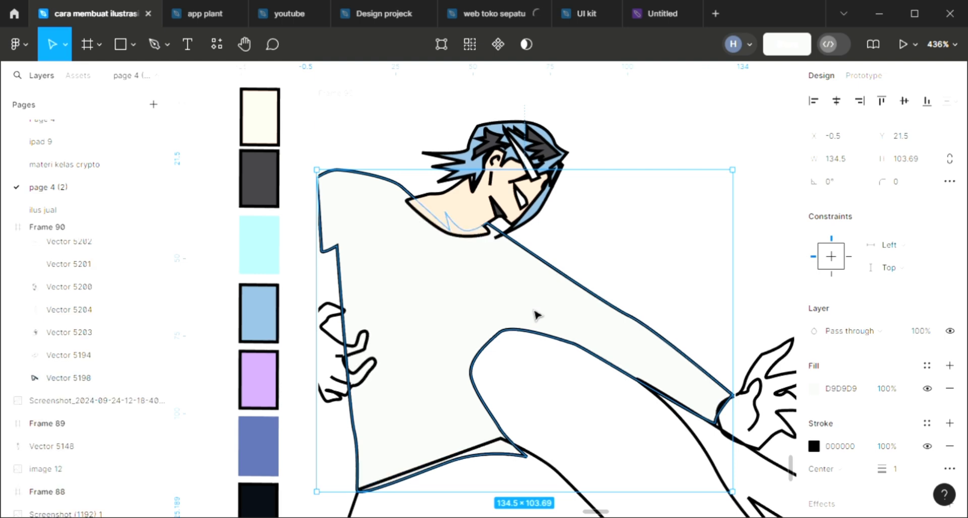
key("i")
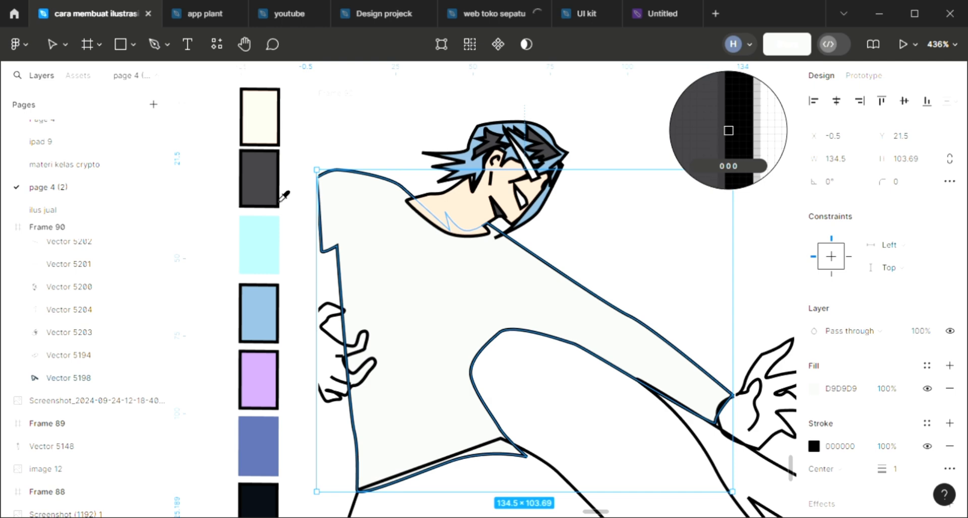
left_click(265, 190)
- Move the face and neck shape behind the shirt in the layer order
left_click(474, 208)
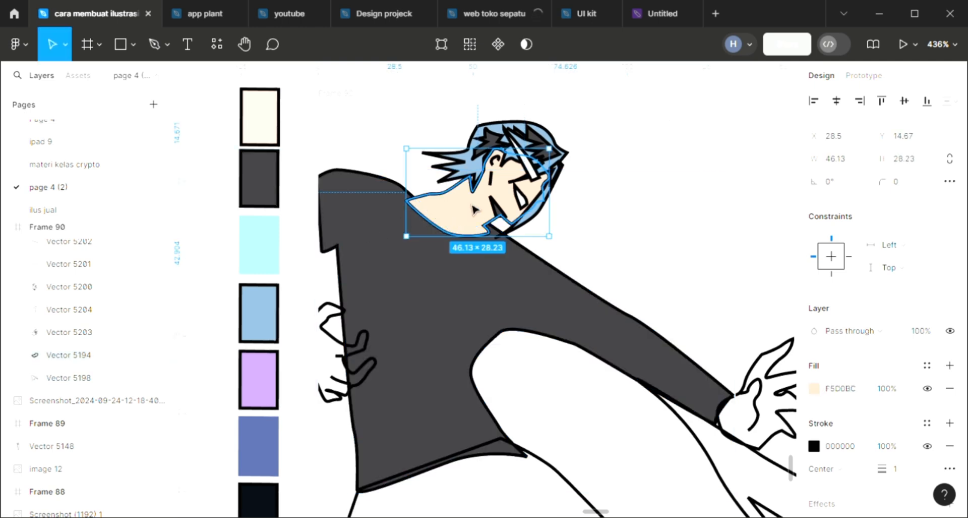
key("ctrl+bracketleft")
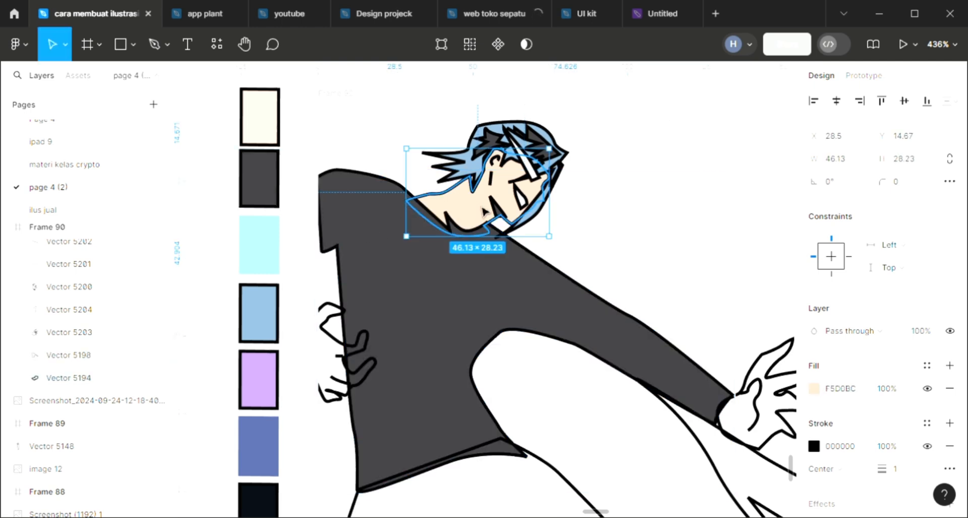
- Add a fill to the hand shape at the waist and colour it with the skin tone F5D0BC sampled from the neck
key("Escape")
scroll(559, 284, "down", 5)
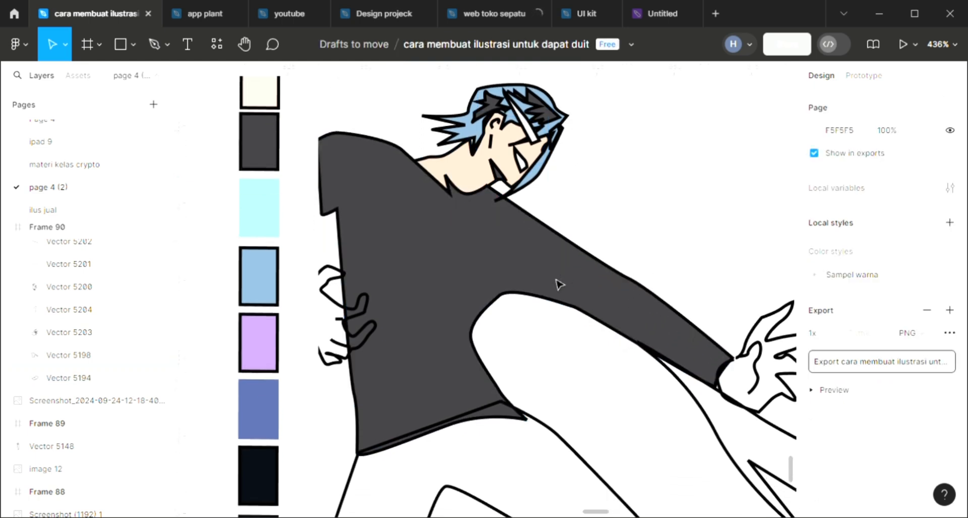
scroll(559, 285, "down", 1)
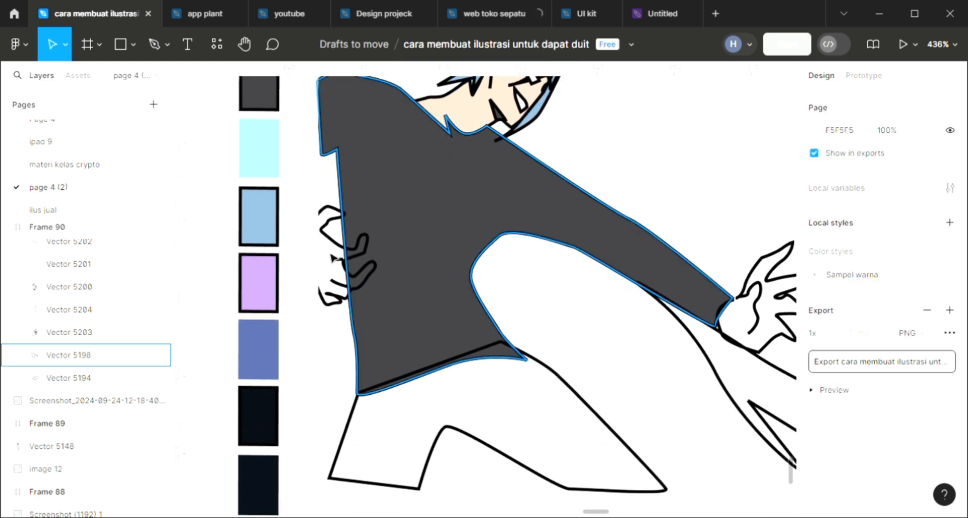
left_click(331, 228)
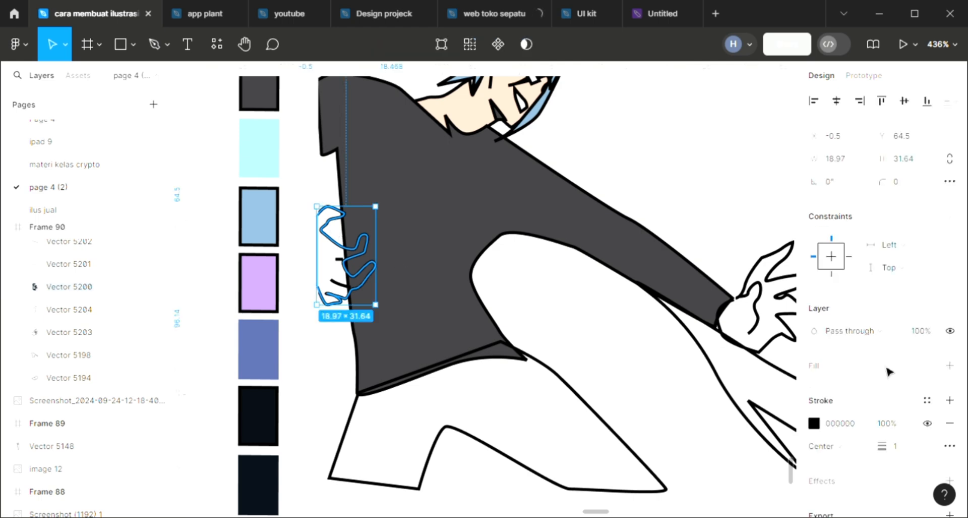
scroll(519, 266, "up", 2)
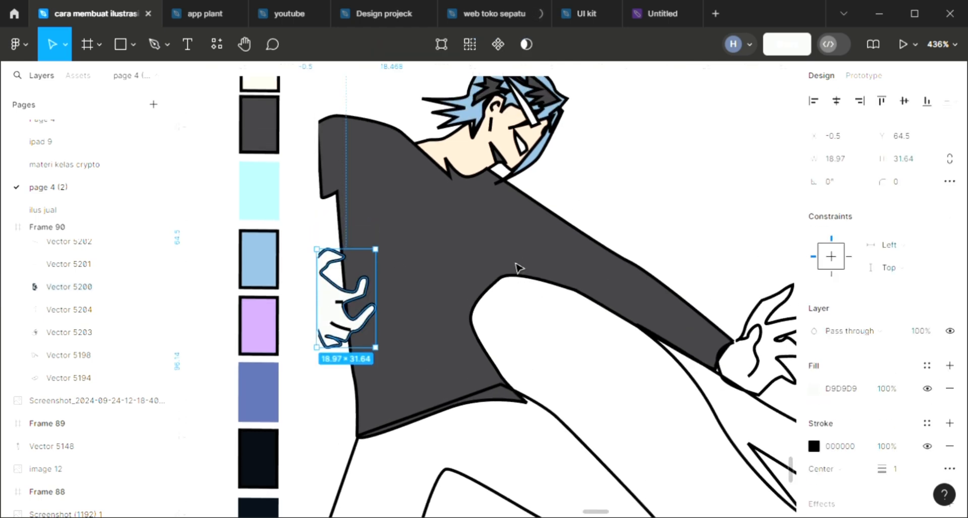
key("i")
left_click(455, 171)
- Try to add a fill to the outstretched hand's outline
scroll(584, 238, "right", 5)
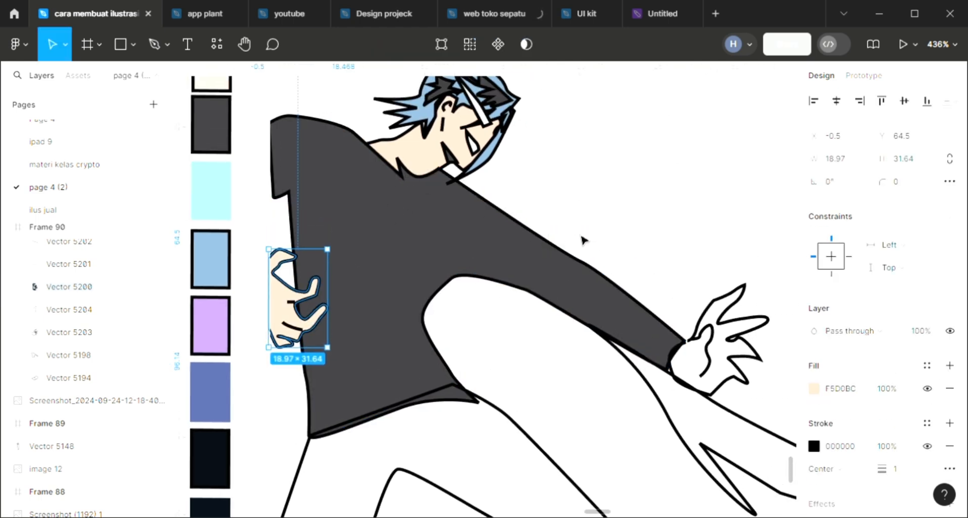
scroll(647, 323, "right", 2)
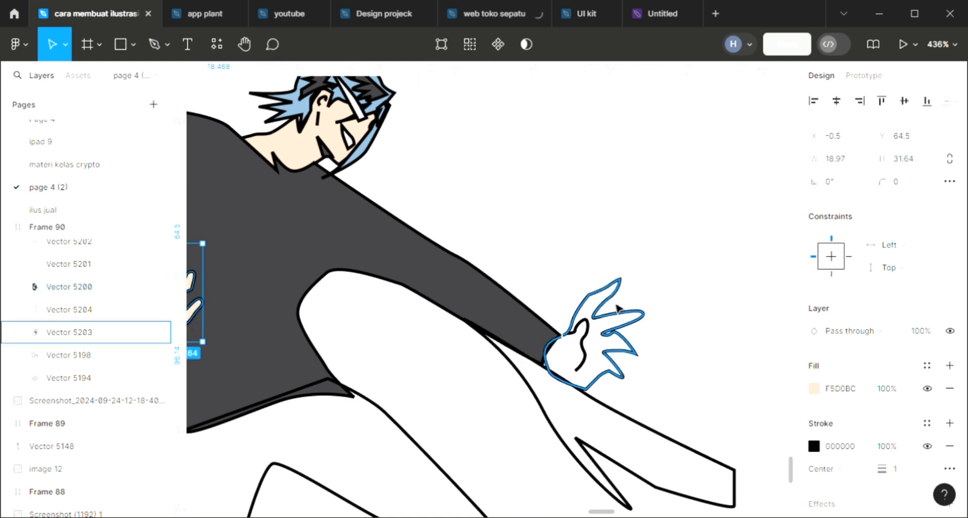
left_click(622, 310)
left_click(865, 369)
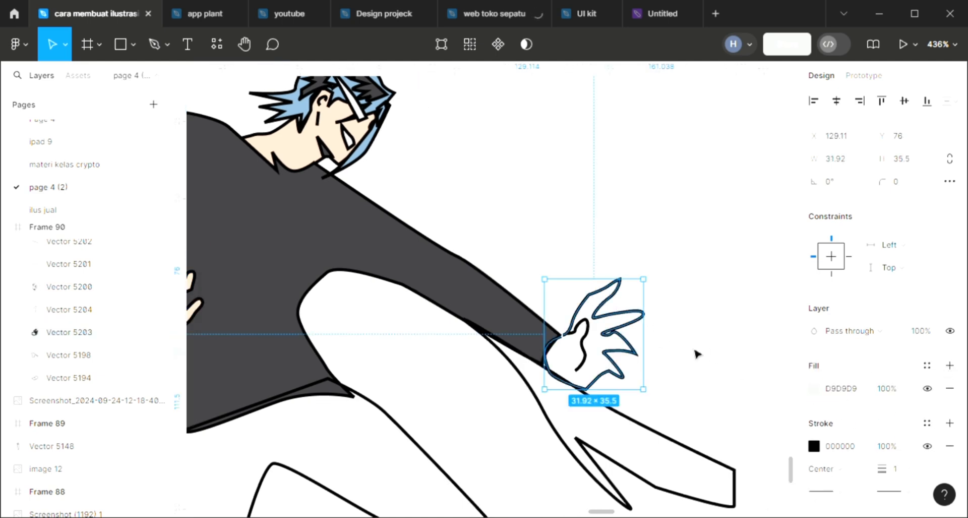
scroll(696, 352, "left", 2)
key("Escape")
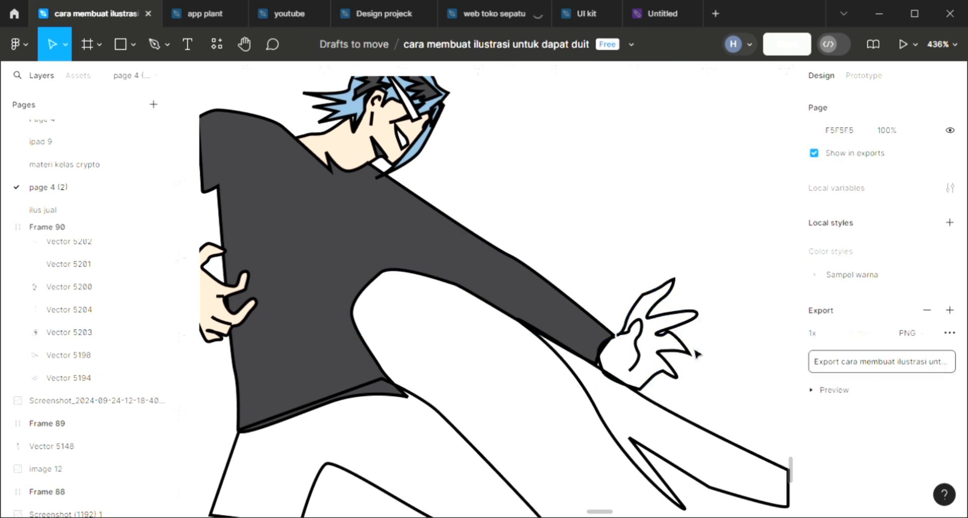
scroll(692, 354, "up", 3)
left_click(684, 356)
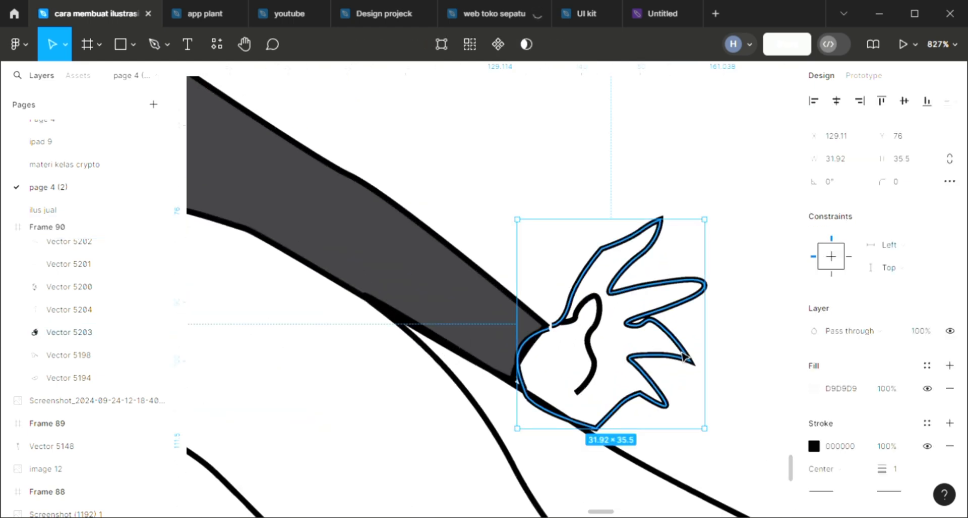
key("ctrl+z")
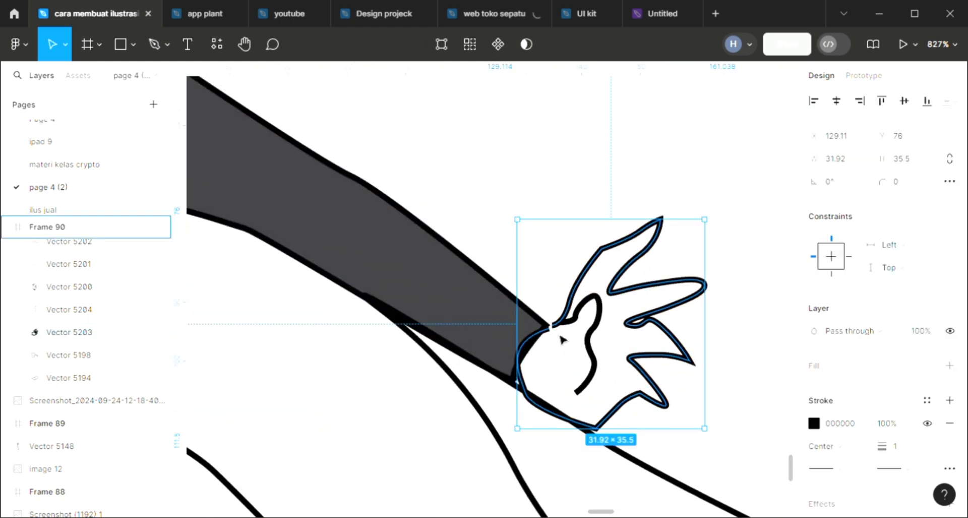
- Close the gap in the outstretched hand's outline at the wrist by moving one end point onto the other at 135, 94
scroll(555, 329, "up", 5)
double_click(553, 312)
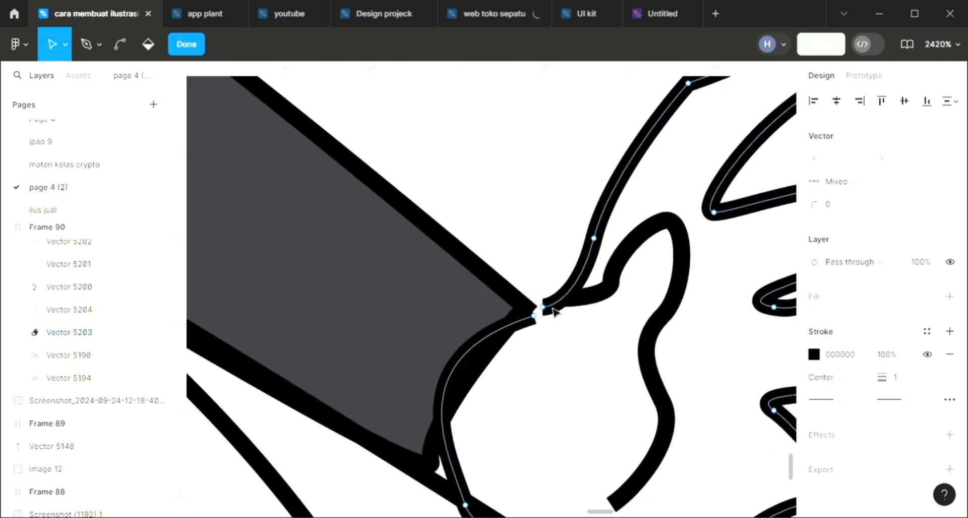
mouse_move(537, 318)
left_mouse_down()
mouse_move(560, 325)
mouse_move(546, 310)
left_mouse_up()
scroll(545, 311, "down", 5)
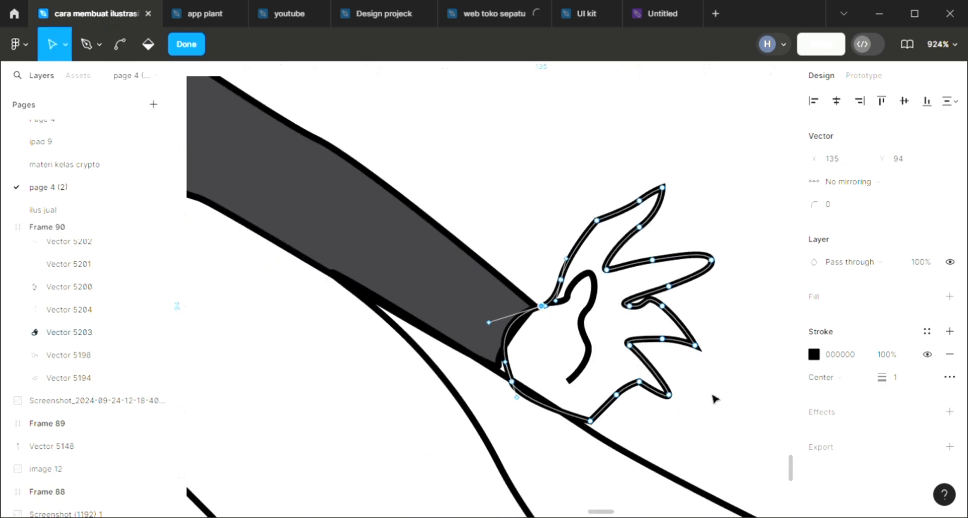
key("Escape")
left_click(715, 398)
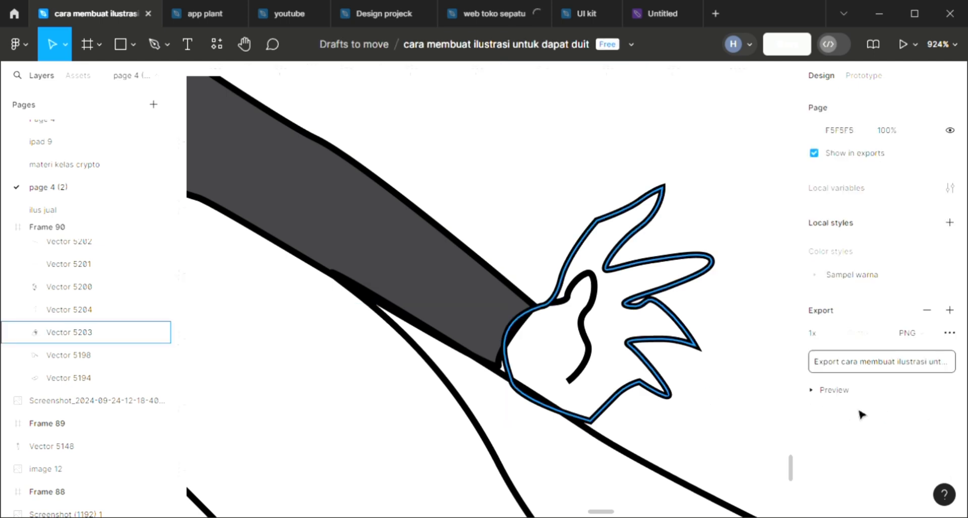
- Add a fill to the outstretched hand shape and colour it with the skin tone F5D0BC sampled from the neck
left_click(950, 365)
scroll(438, 321, "down", 1)
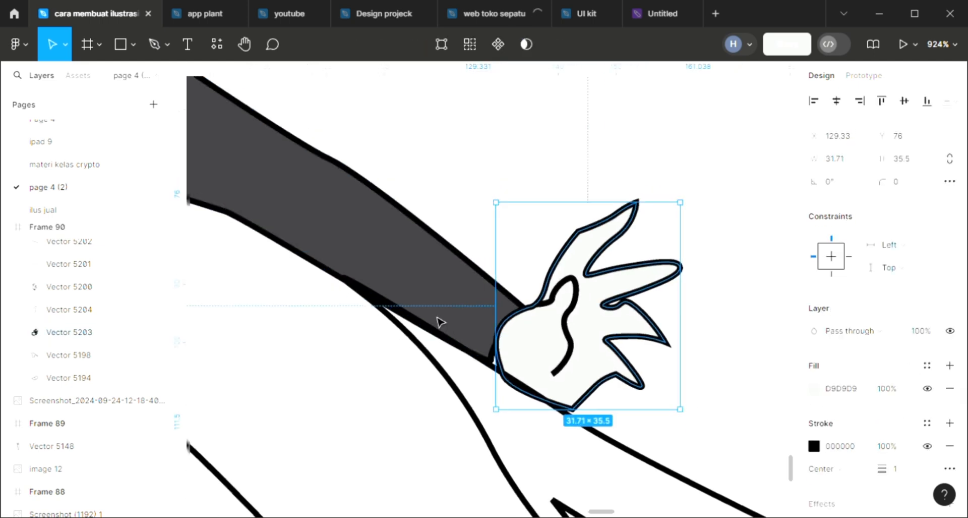
scroll(440, 322, "down", 5)
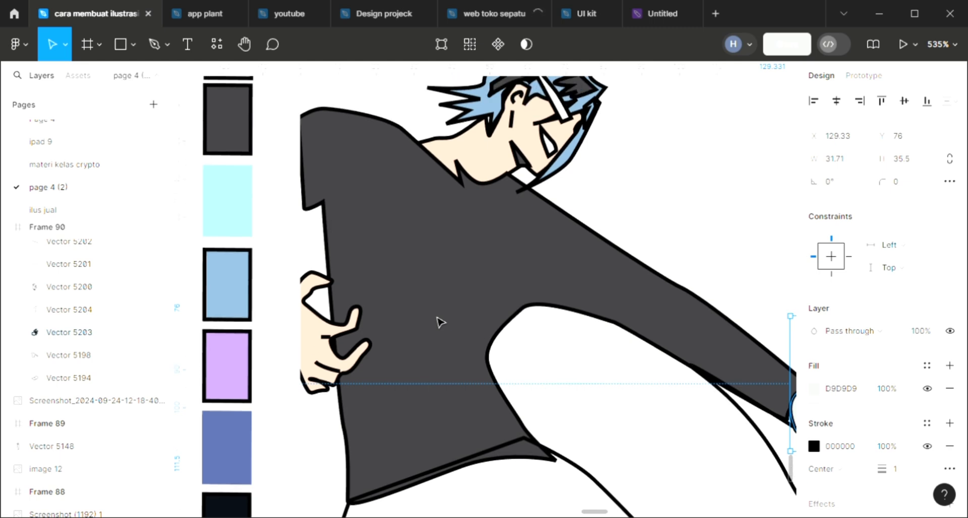
key("i")
left_click(483, 172)
scroll(483, 172, "right", 1)
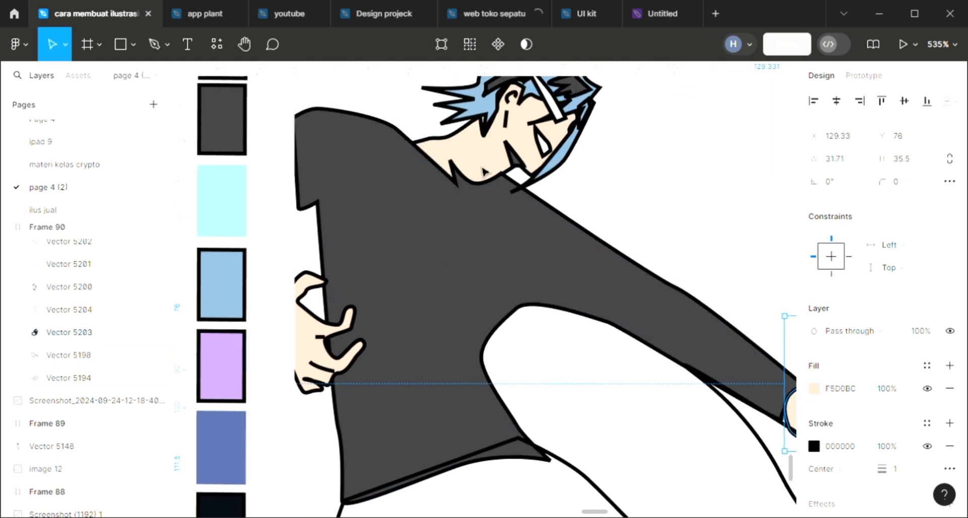
- Add a default D9D9D9 fill to the trouser shape below the shirt
scroll(492, 271, "right", 10)
scroll(497, 275, "down", 1)
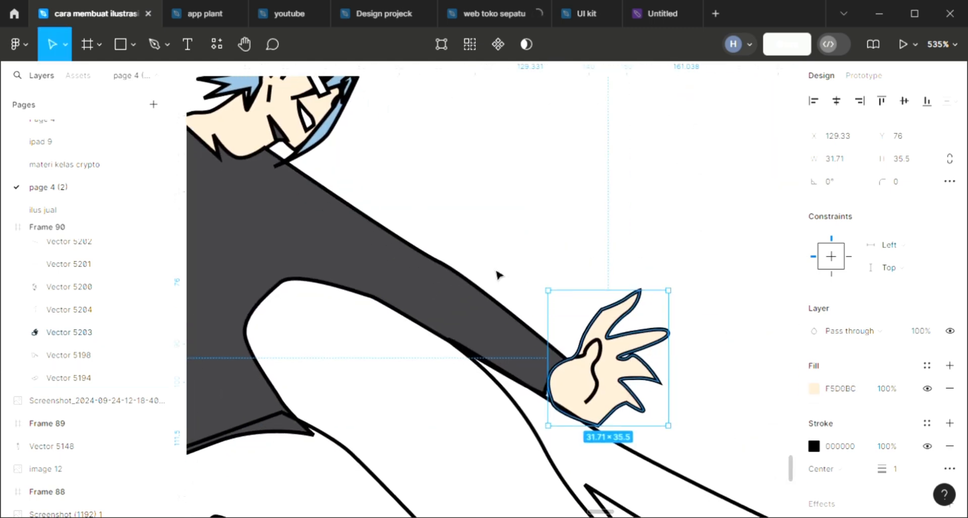
scroll(498, 273, "down", 4)
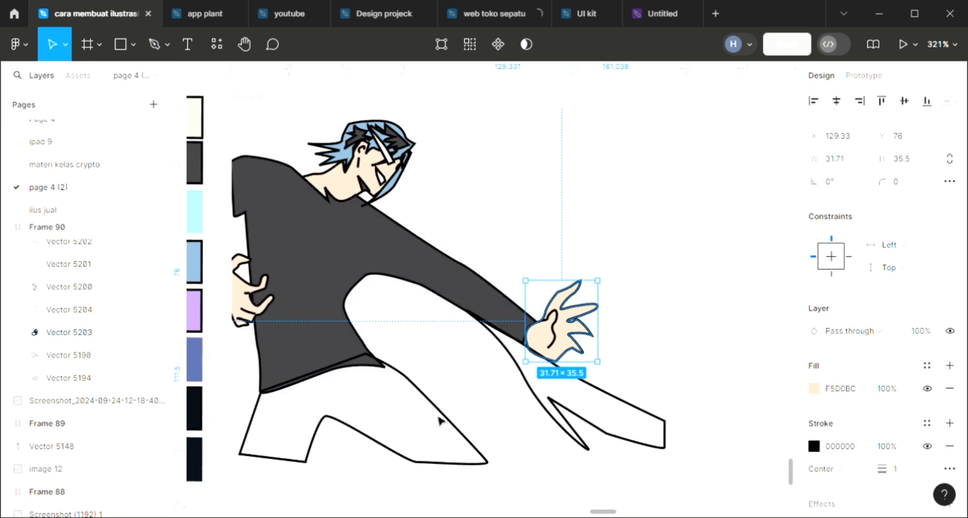
key("Escape")
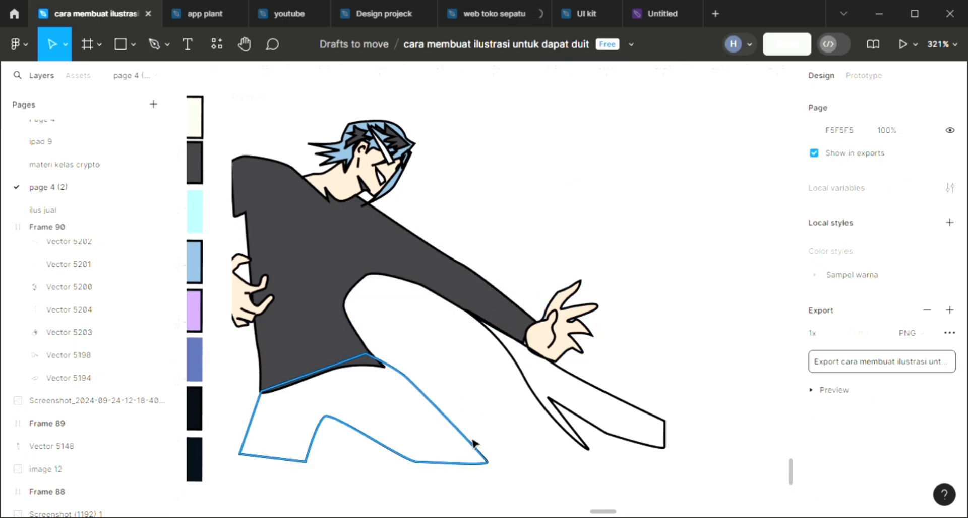
left_click(425, 396)
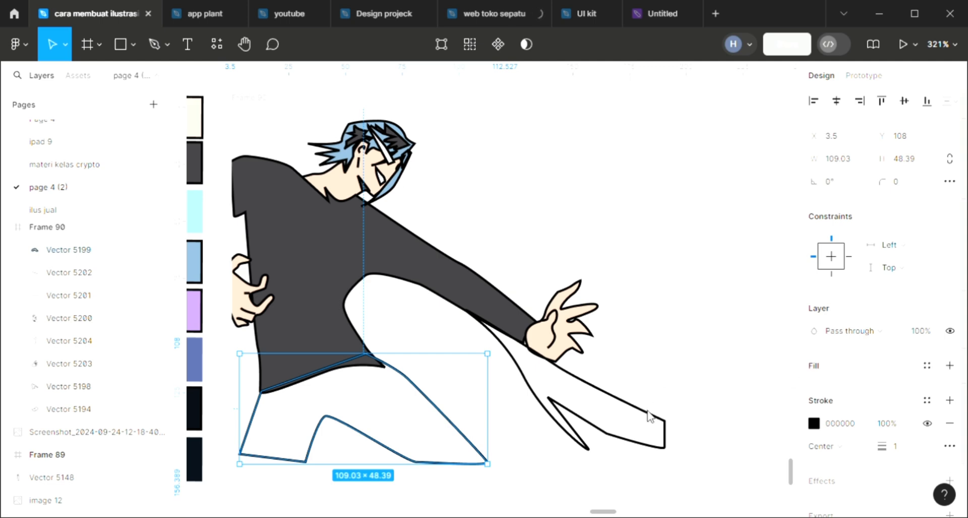
scroll(642, 424, "left", 5)
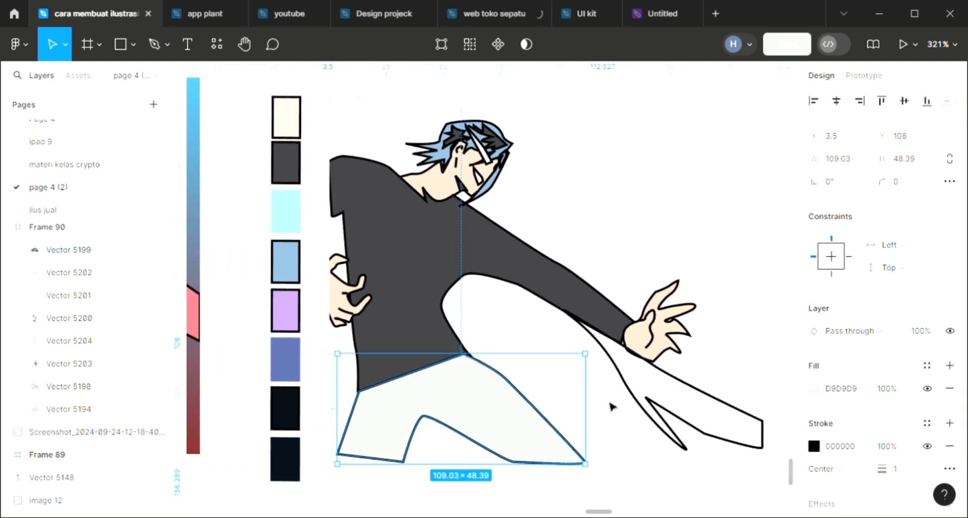
- Draw a closed leaf-shaped tear about 14 by 9 on the shirt's shoulder and fill it with the neck's skin tone F5D0BC
left_click(531, 270)
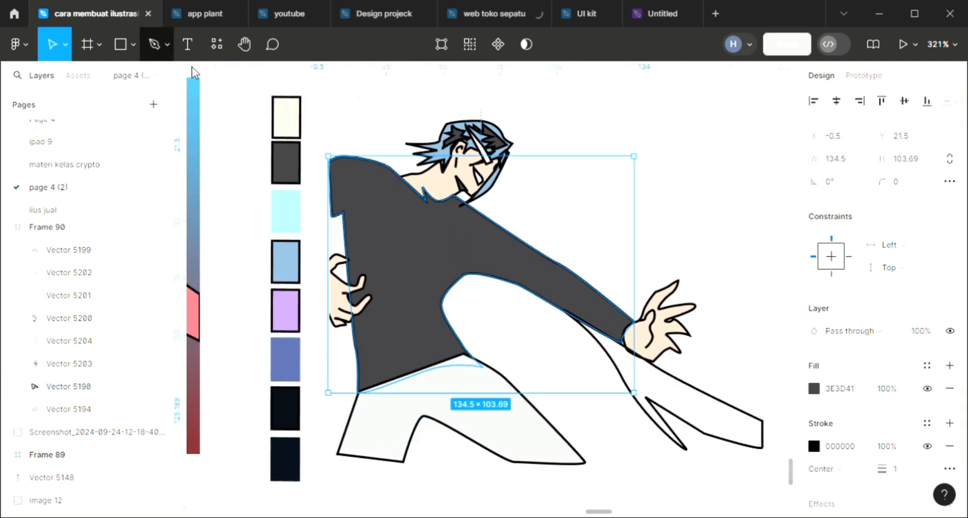
key("p")
scroll(381, 238, "up", 5)
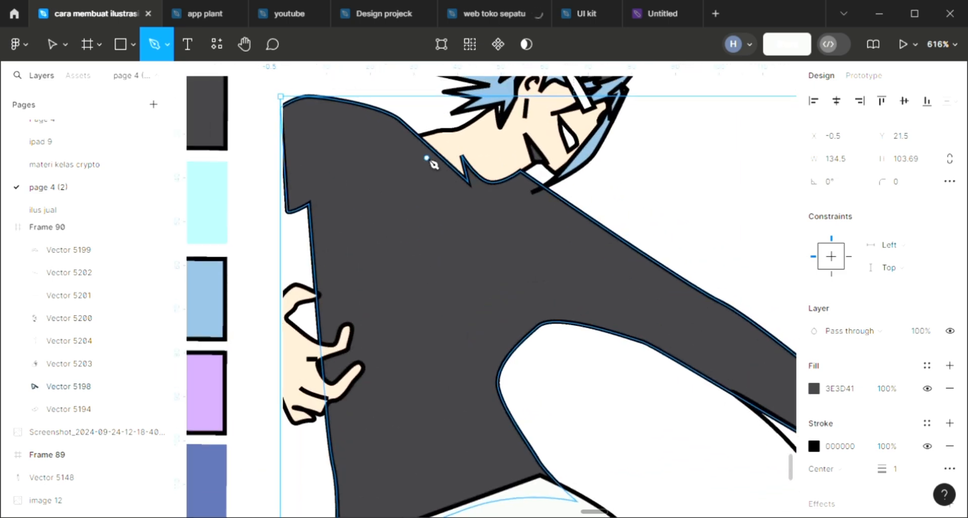
left_click(418, 159)
left_click_drag(435, 177, 401, 177)
left_click(377, 144)
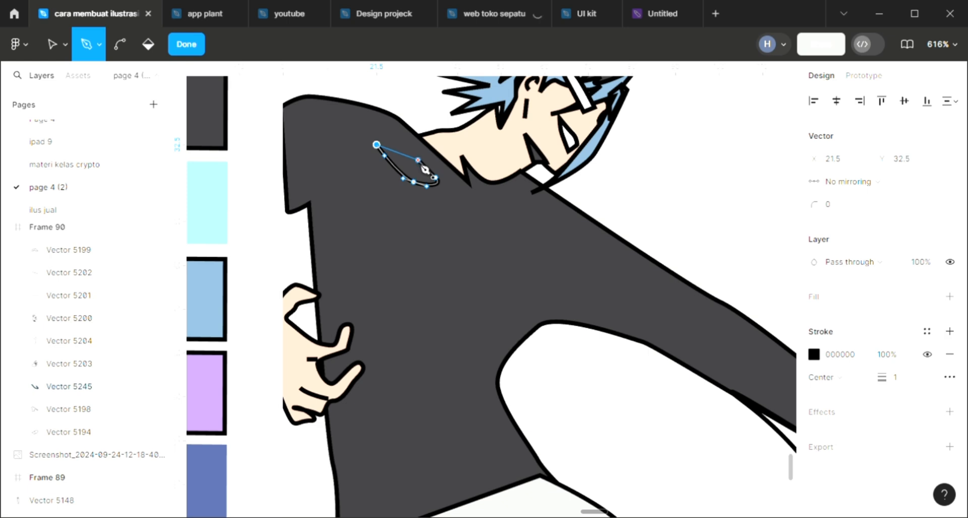
left_click(418, 160)
scroll(503, 248, "up", 2)
key("Escape")
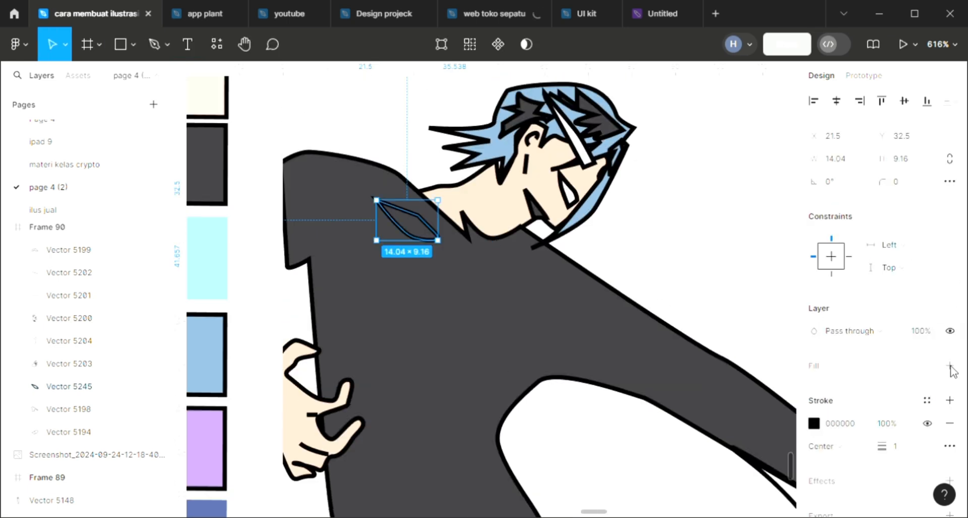
key("i")
left_click(498, 233)
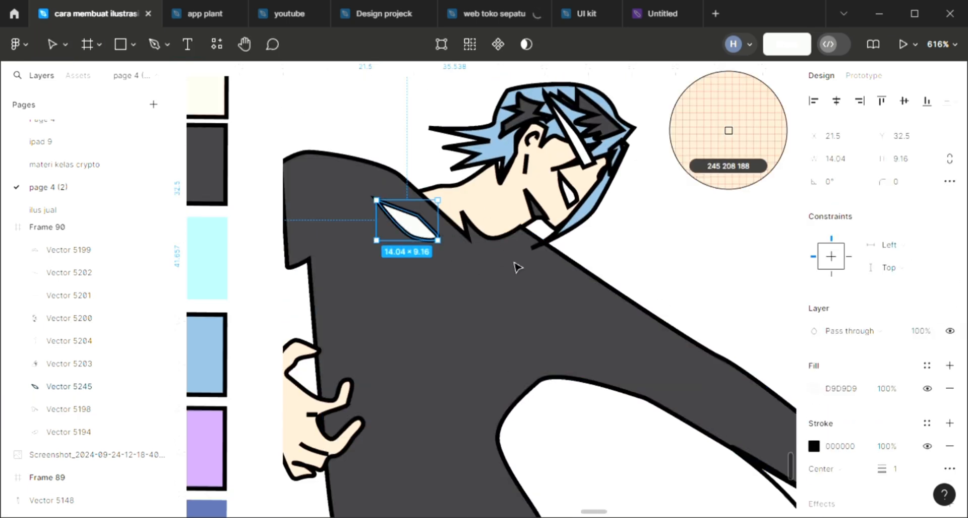
- Draw a thin closed tear about 16 by 2 on the shirt below the collar and fill it with the neck's skin tone
left_click(515, 267)
key("p")
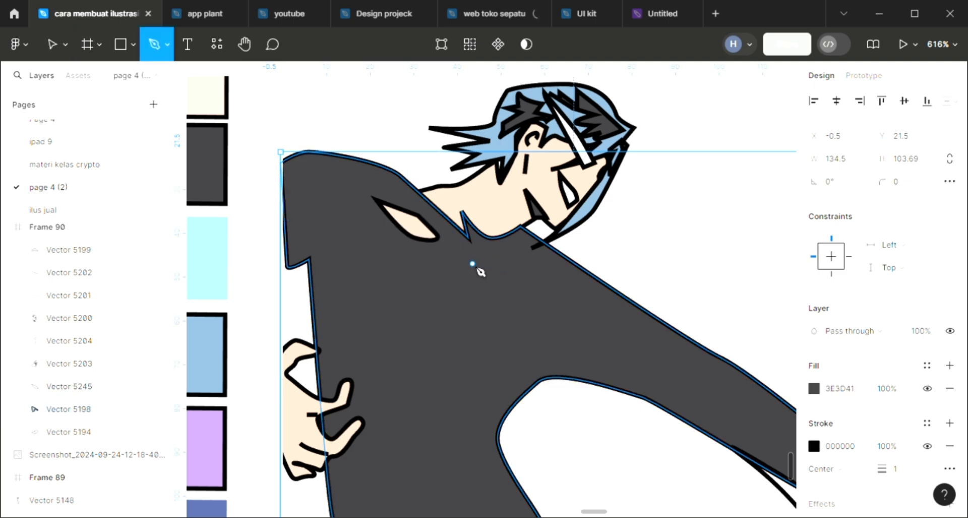
left_click(487, 259)
left_click(542, 262)
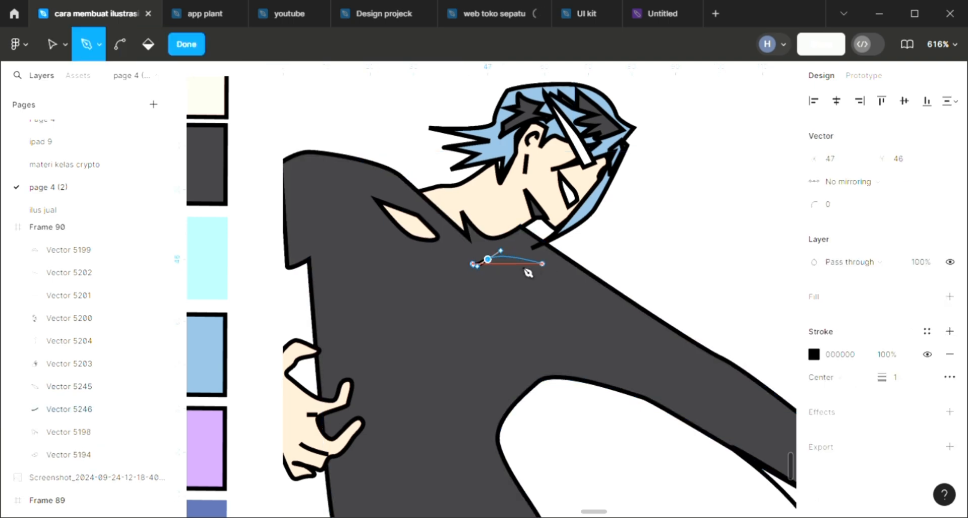
left_click(473, 264)
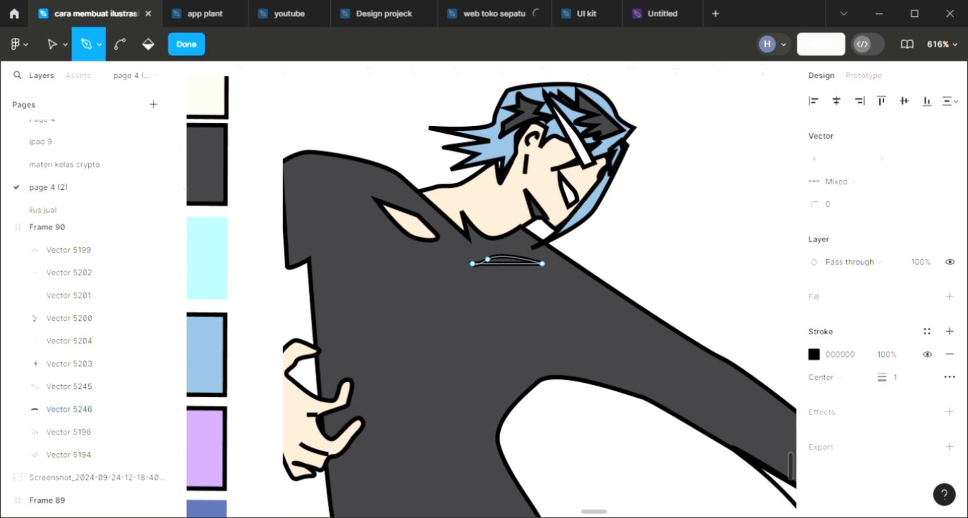
key("Escape")
key("i")
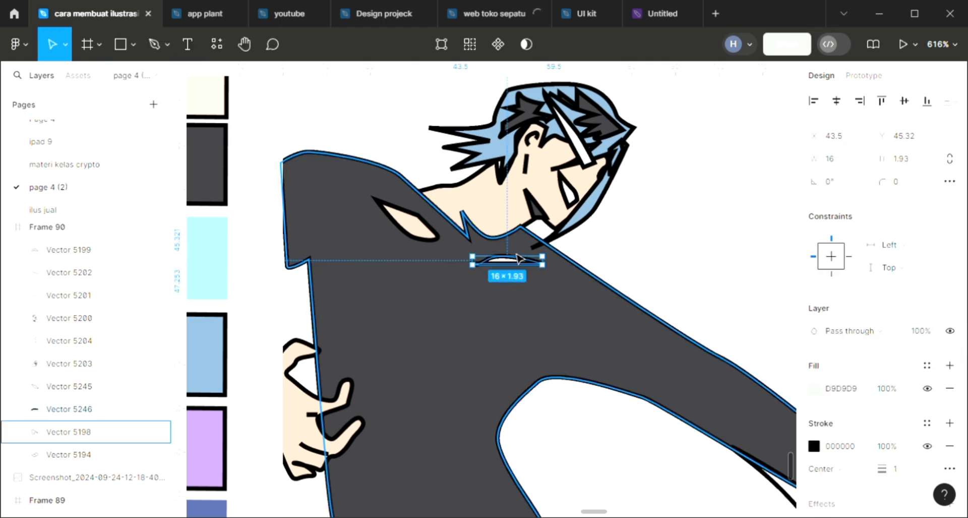
left_click(511, 197)
left_click(684, 271)
- Draw a closed, jagged, branching shape with the Pen tool on the belly of the shirt, beside the bent hand
scroll(684, 271, "down", 2)
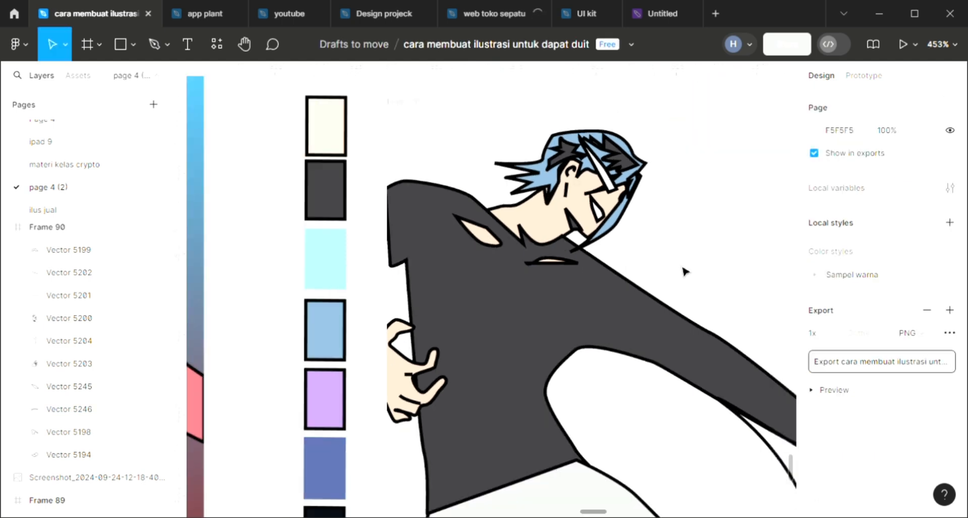
scroll(683, 270, "right", 1)
scroll(684, 270, "down", 3)
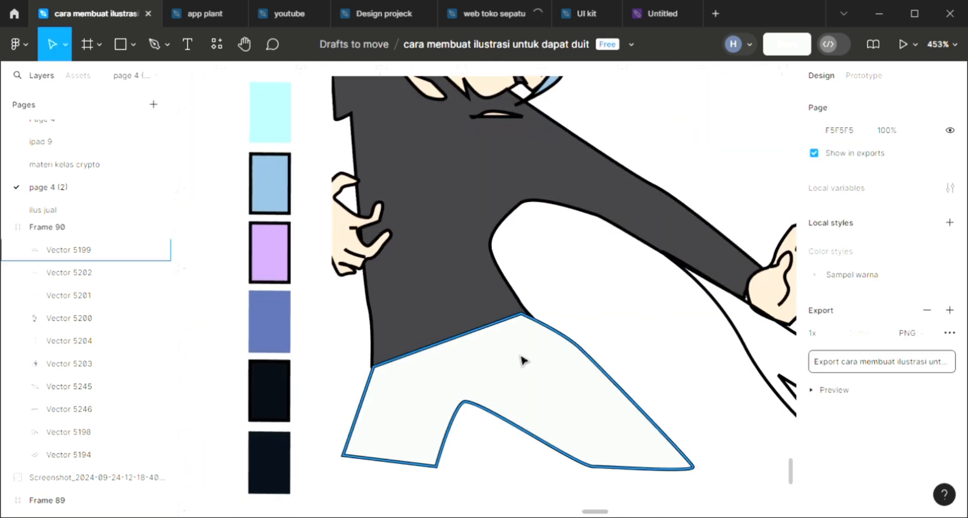
left_click(154, 44)
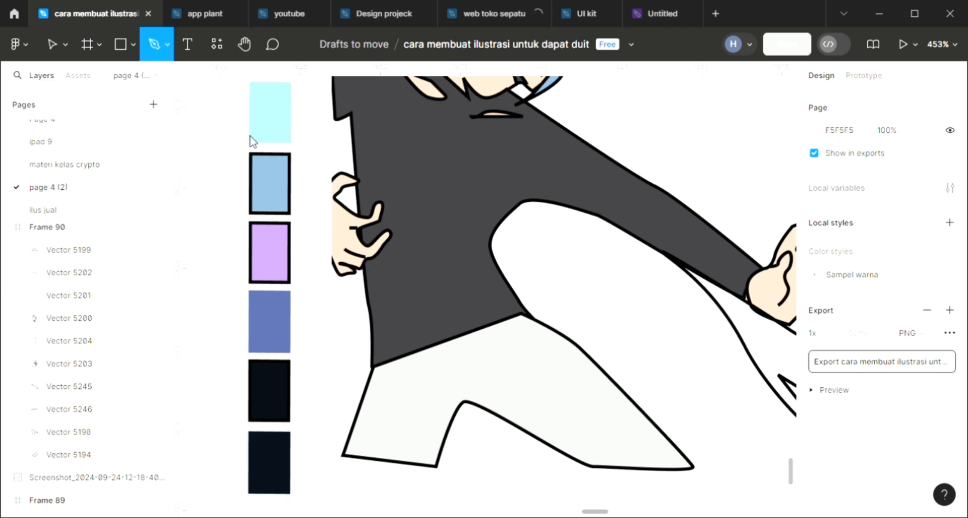
scroll(449, 258, "up", 3)
scroll(494, 211, "up", 1)
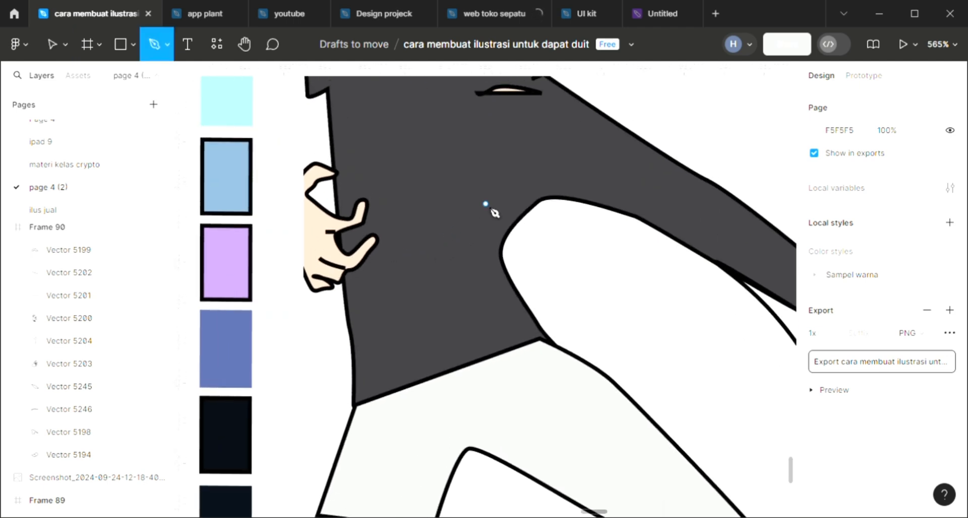
left_click(496, 204)
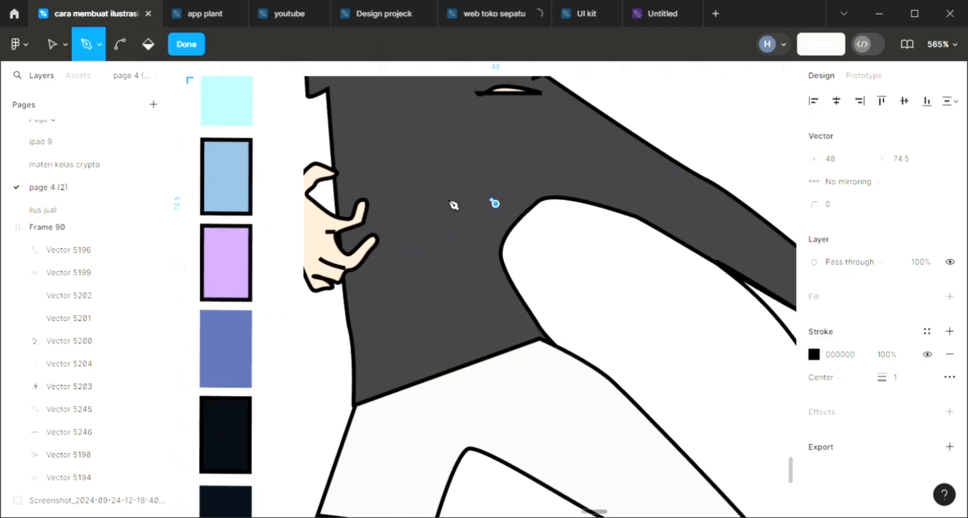
left_click(476, 179)
left_click(476, 196)
mouse_move(438, 195)
left_mouse_down()
mouse_move(415, 167)
mouse_move(427, 195)
mouse_move(410, 220)
mouse_move(415, 247)
mouse_move(450, 215)
mouse_move(485, 222)
left_mouse_up()
left_click(404, 155)
left_click(432, 204)
left_click(422, 255)
left_click(415, 237)
left_click(451, 218)
left_click(458, 207)
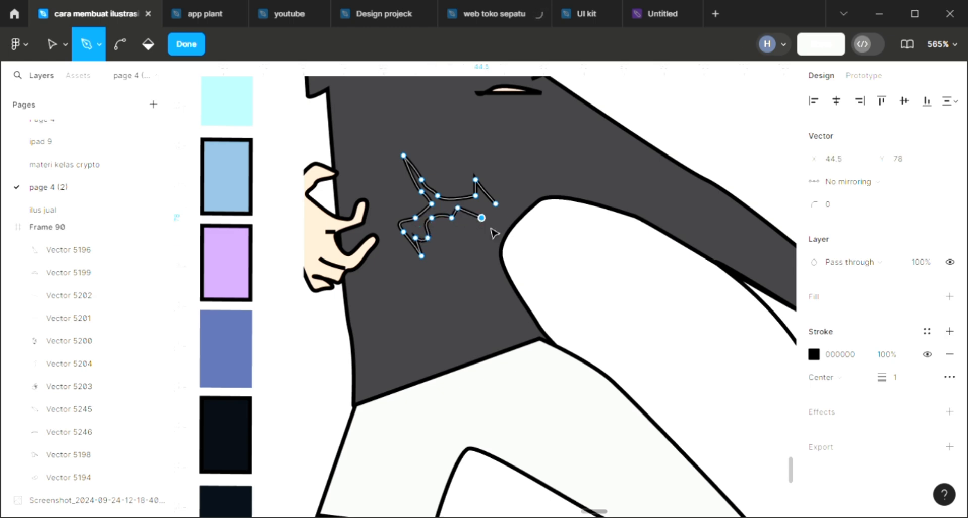
left_click(512, 207)
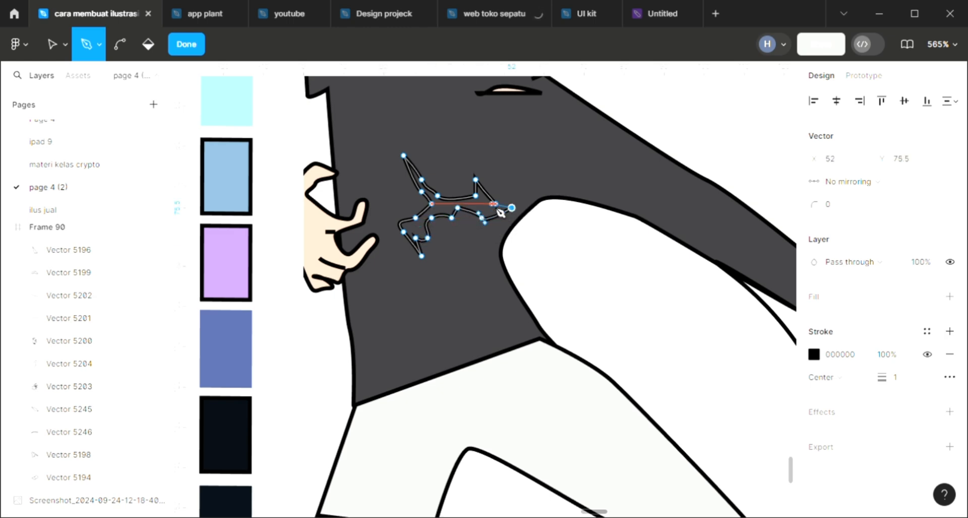
key("Escape")
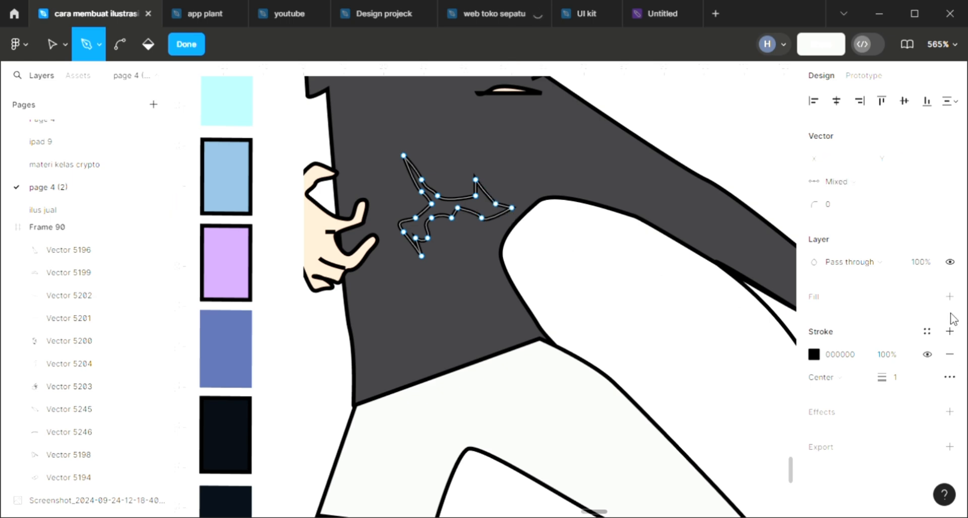
- Add a fill to the jagged belly shape and colour it with the light blue 85ABC8 sampled from the hair
left_click(950, 297)
scroll(486, 346, "down", 3)
scroll(486, 346, "up", 2)
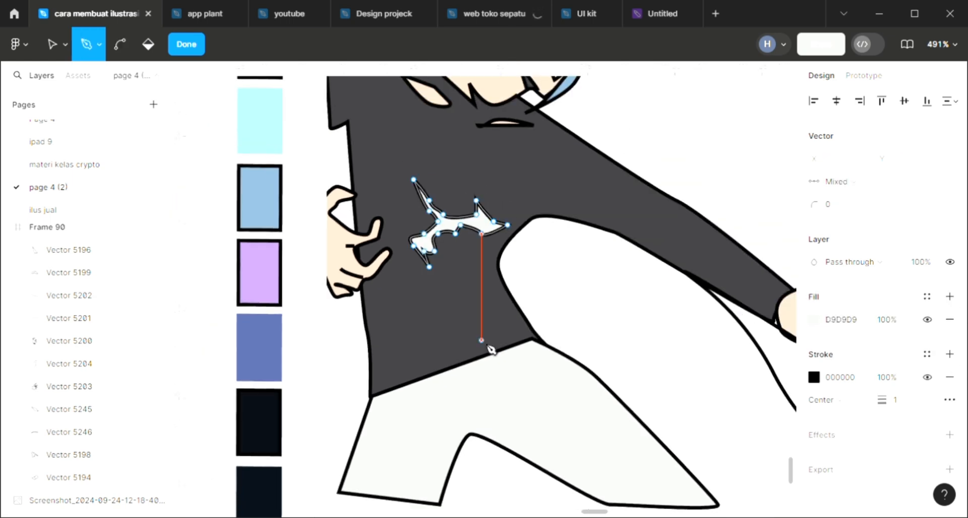
key("i")
scroll(486, 331, "up", 4)
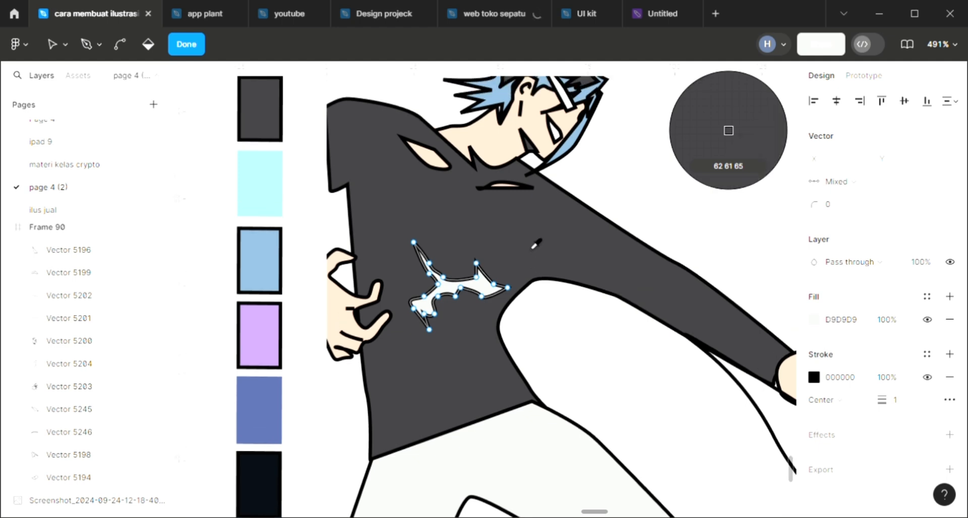
left_click(574, 193)
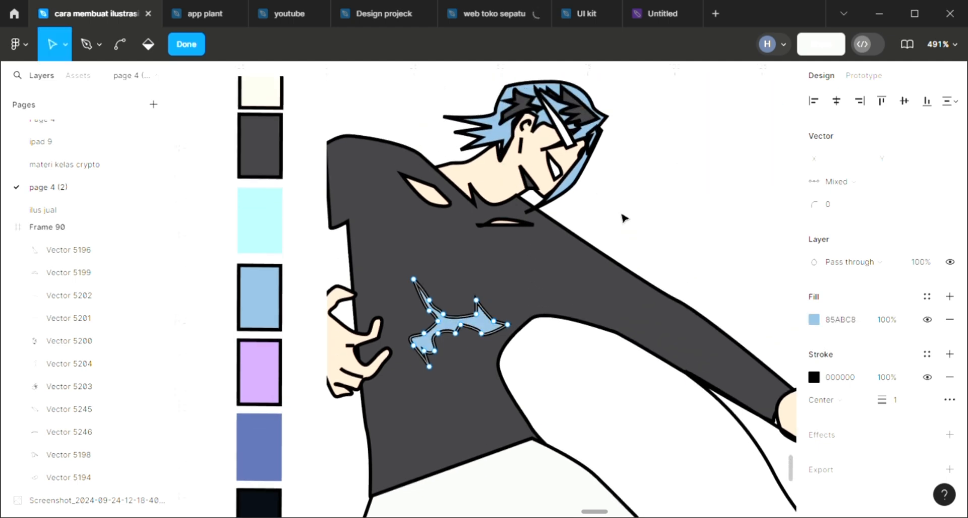
key("Escape")
left_click(623, 215)
- Draw a closed wavy ribbon about 91 by 22 from the bent hand across the lower shirt to the outstretched sleeve's underside
scroll(622, 215, "down", 1)
scroll(623, 216, "right", 1)
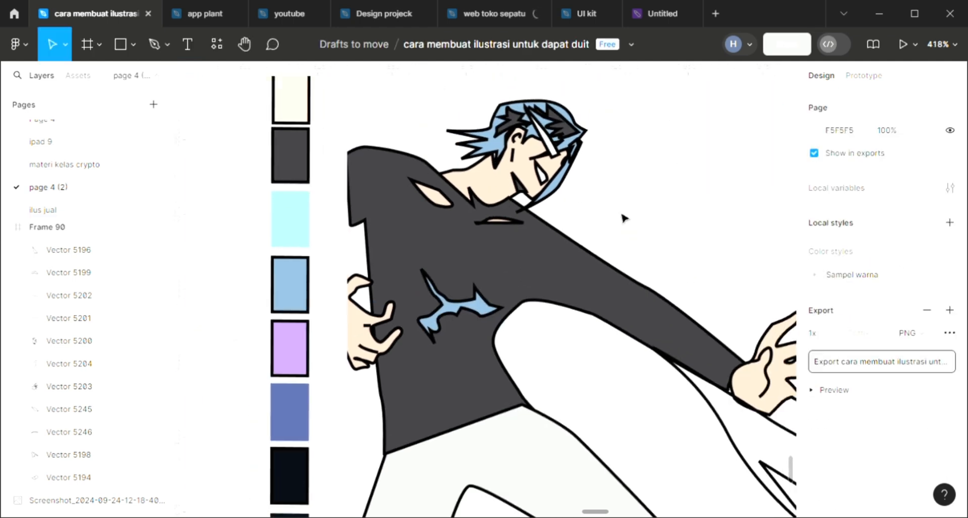
scroll(607, 232, "right", 2)
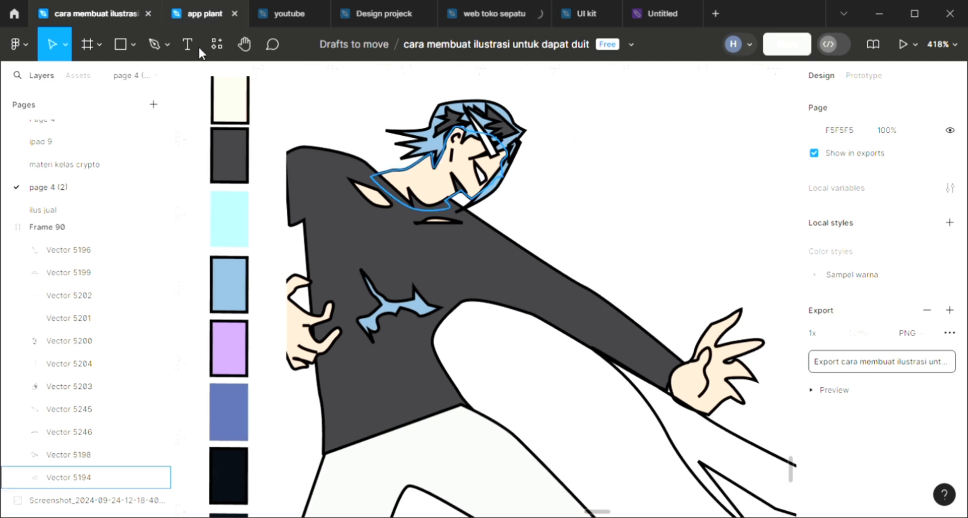
left_click(159, 42)
scroll(467, 334, "down", 5)
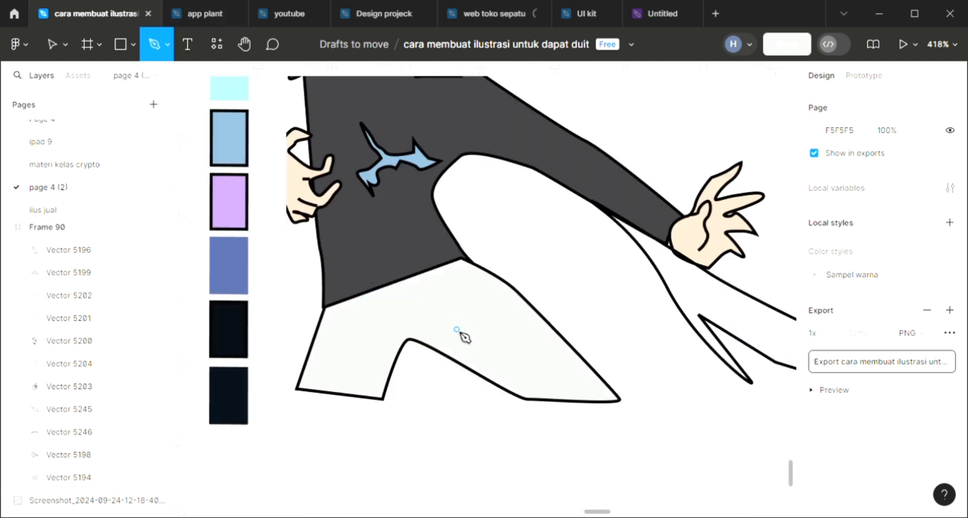
scroll(406, 307, "up", 1)
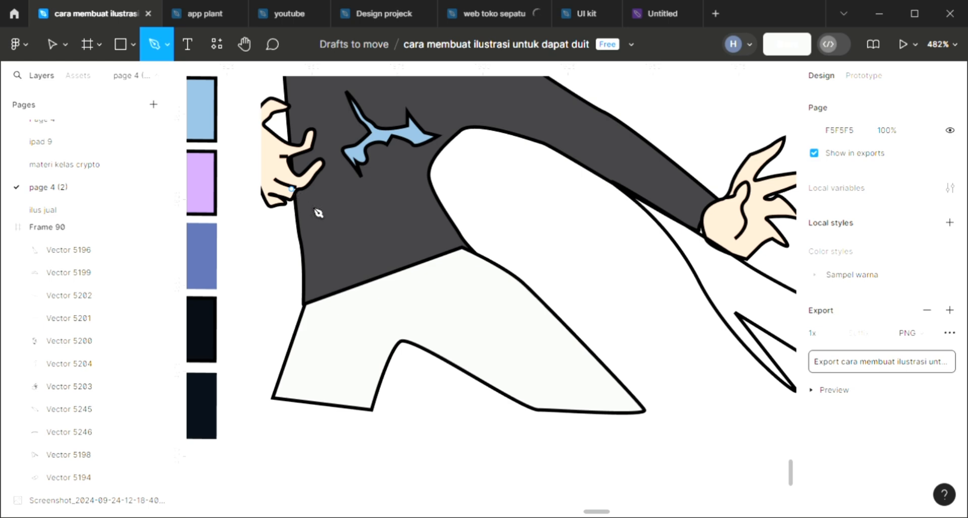
left_click(291, 188)
left_click(343, 212)
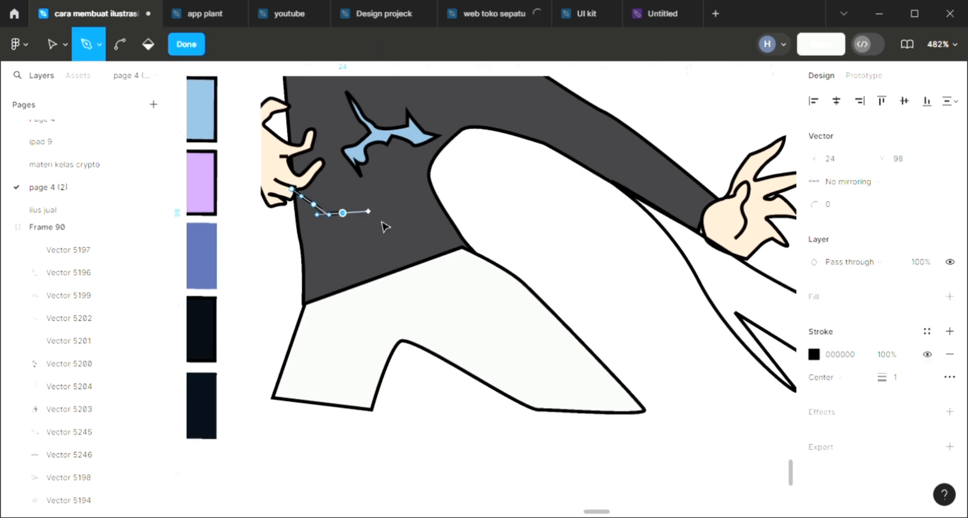
left_click(378, 218)
left_click(408, 233)
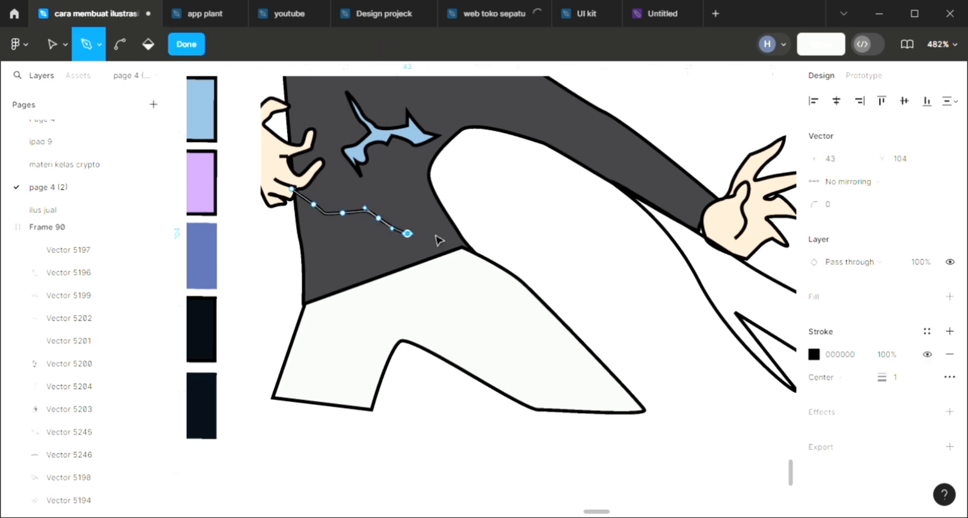
left_click(486, 204)
left_click_drag(490, 210, 566, 189)
left_click(601, 172)
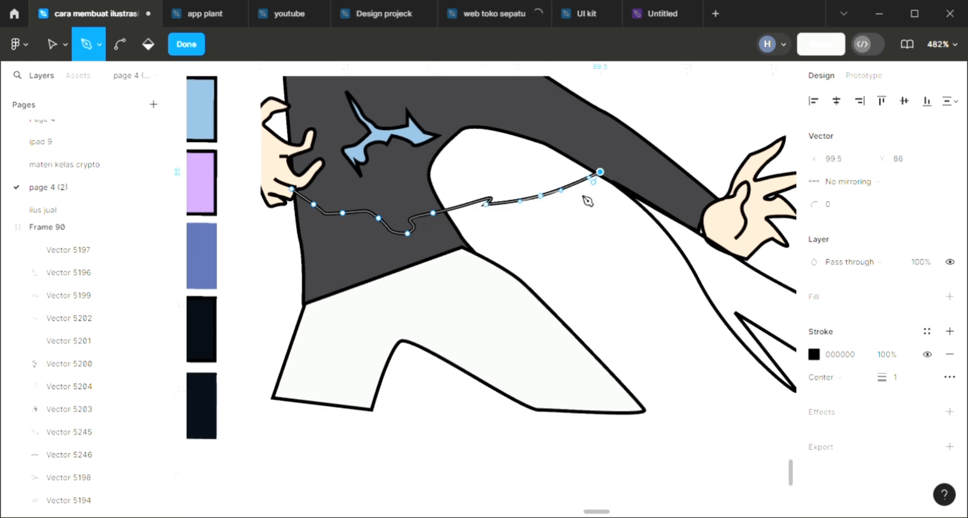
left_click(526, 213)
left_click_drag(470, 222, 298, 199)
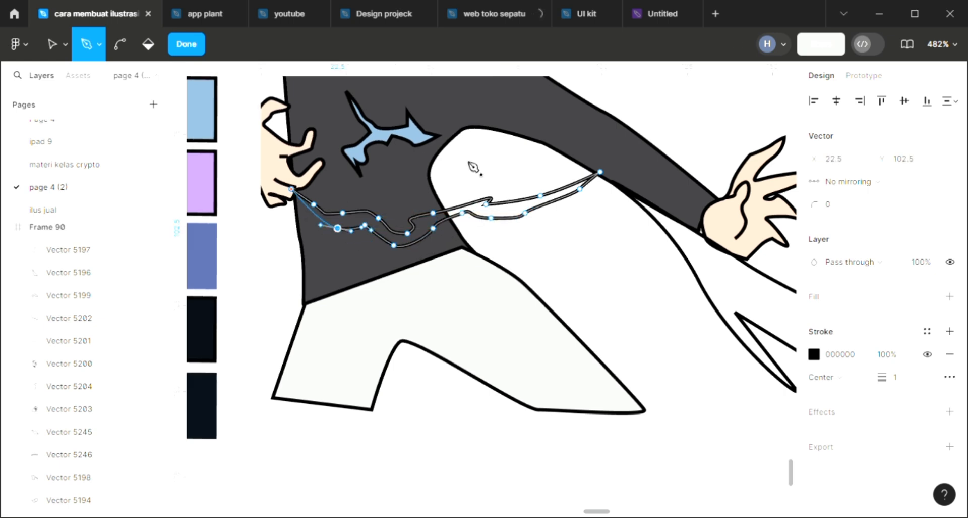
key("Escape")
- Add a fill to the wavy ribbon and colour it with the light blue sampled from the jagged belly shape
scroll(710, 305, "up", 3)
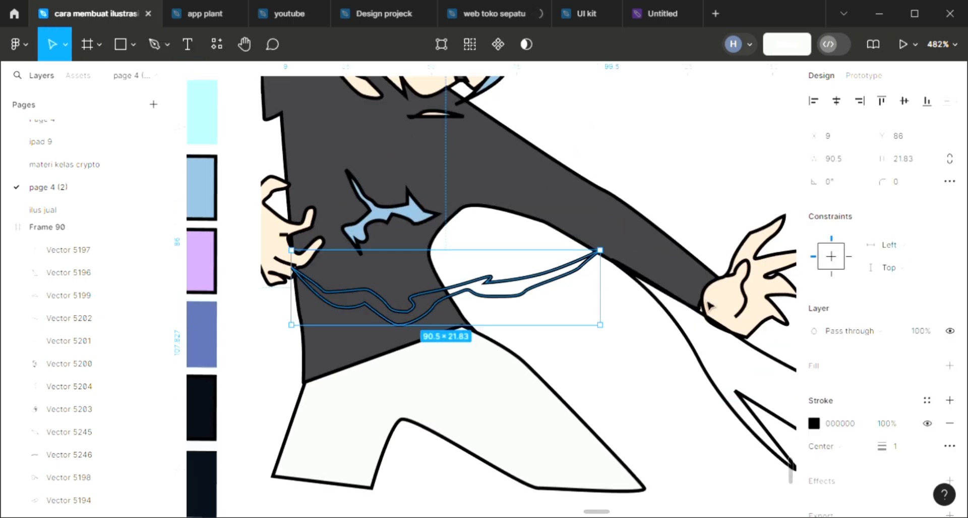
left_click(950, 365)
scroll(457, 296, "up", 2)
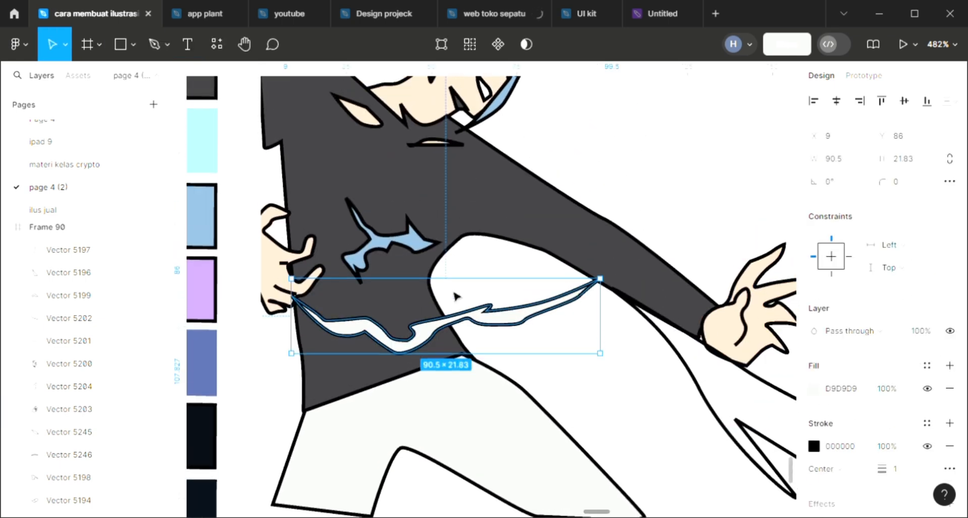
scroll(457, 297, "up", 2)
key("i")
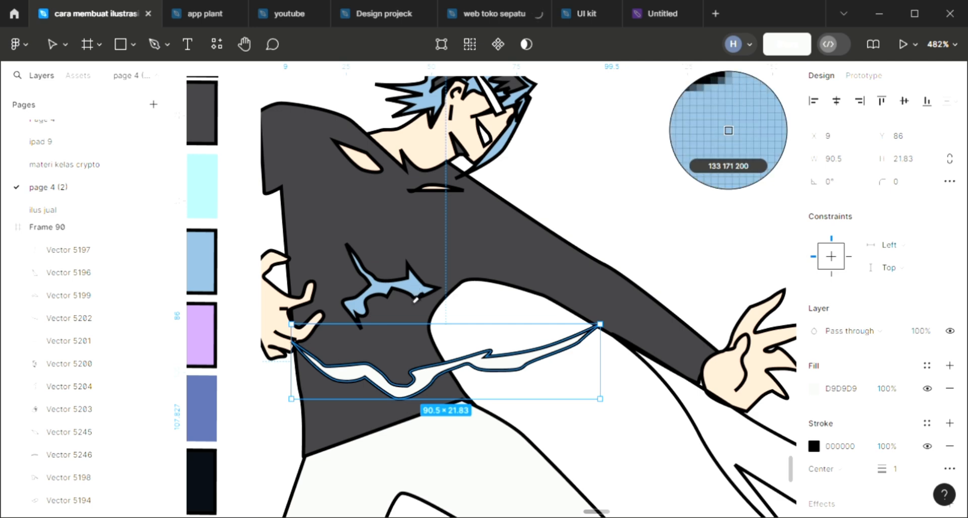
left_click(416, 299)
key("Escape")
- Draw a closed, pointed, star-like shape about 28 by 28 on the trousers, between the waistline and the crotch
scroll(664, 218, "down", 3)
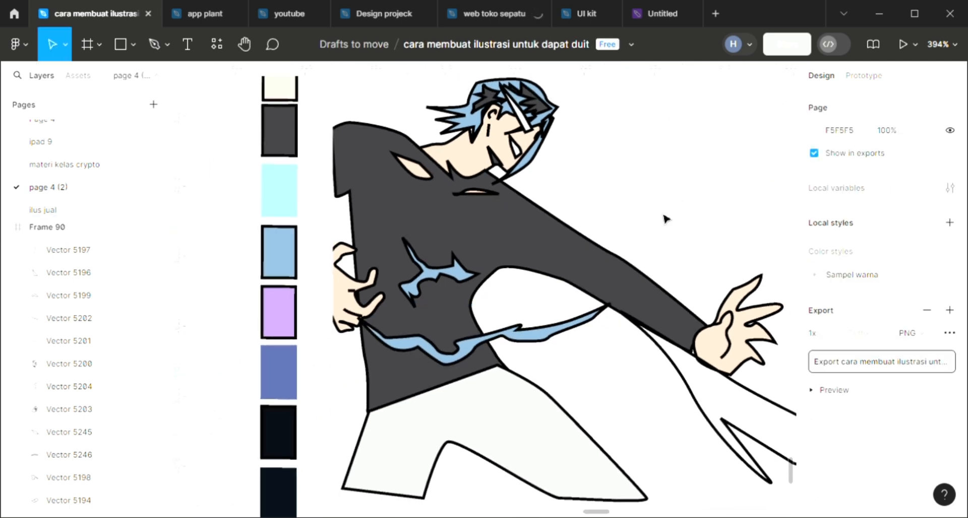
scroll(631, 250, "right", 2)
scroll(489, 348, "down", 2)
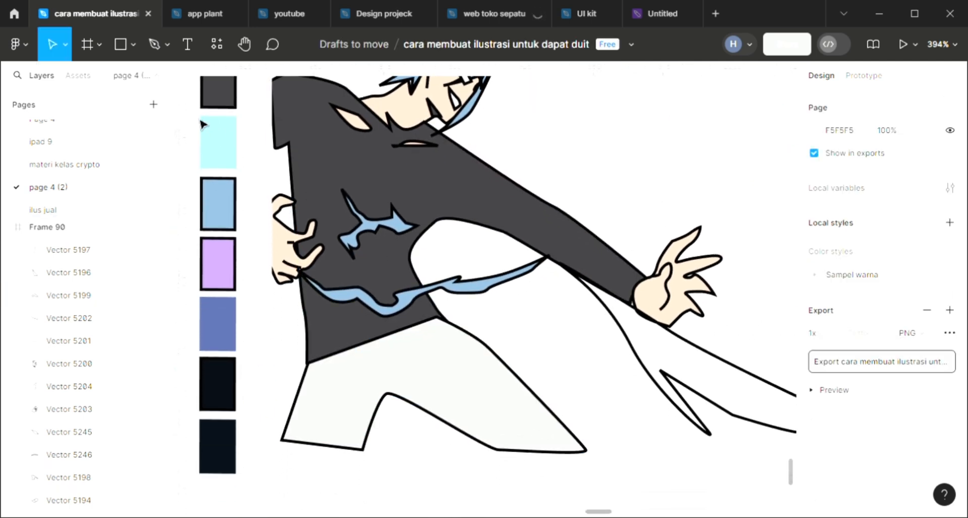
left_click(152, 47)
scroll(403, 388, "up", 5)
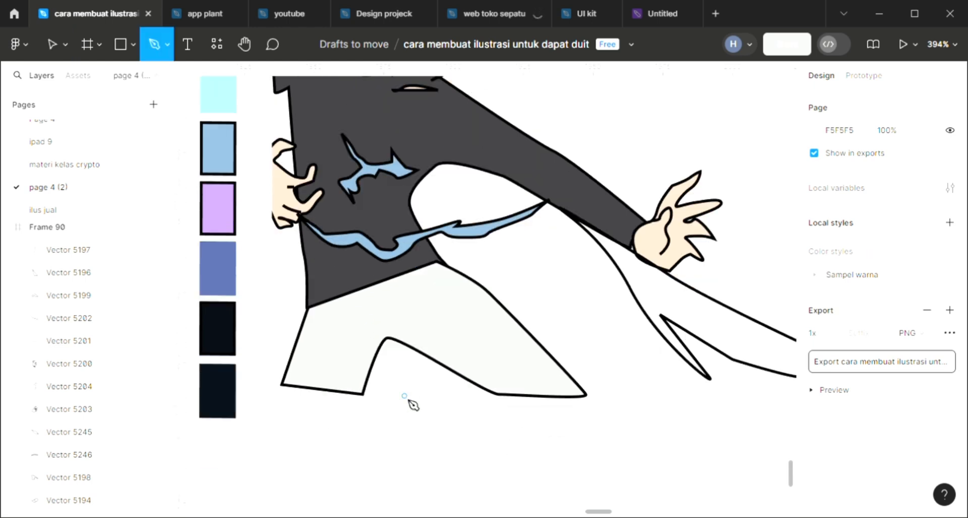
left_click(357, 267)
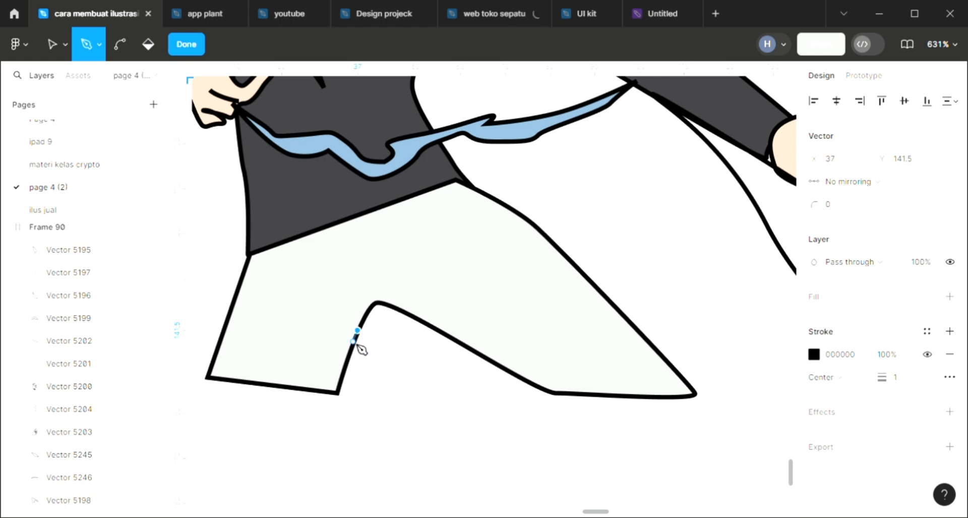
left_click(351, 306)
left_click(316, 283)
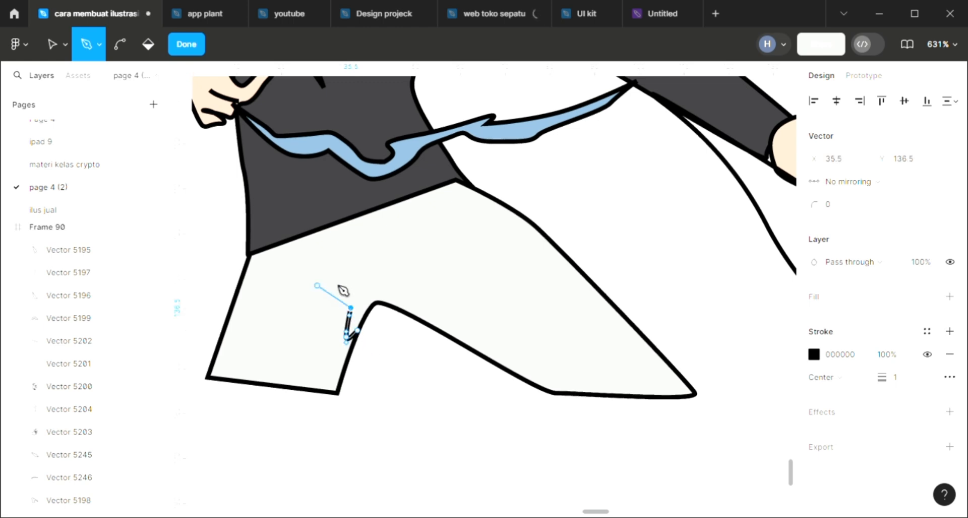
left_click(350, 282)
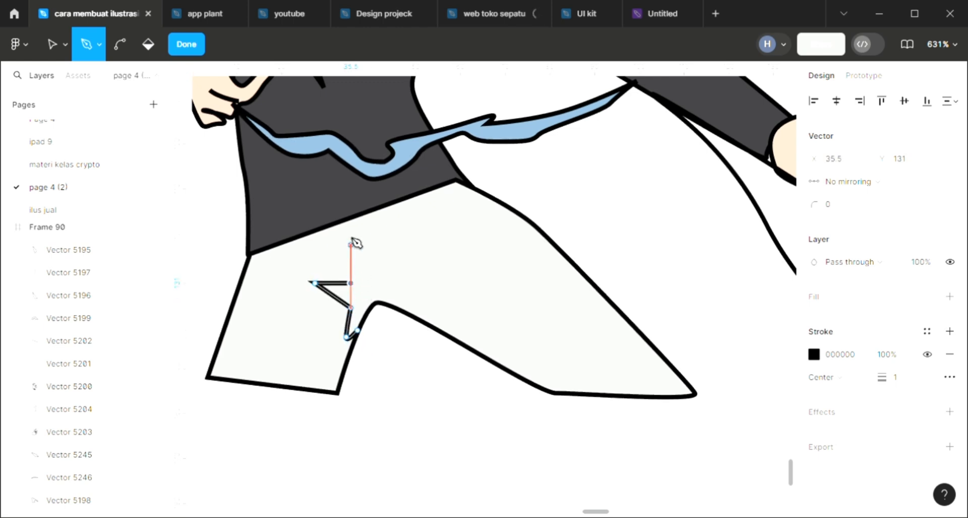
left_click_drag(357, 260, 352, 246)
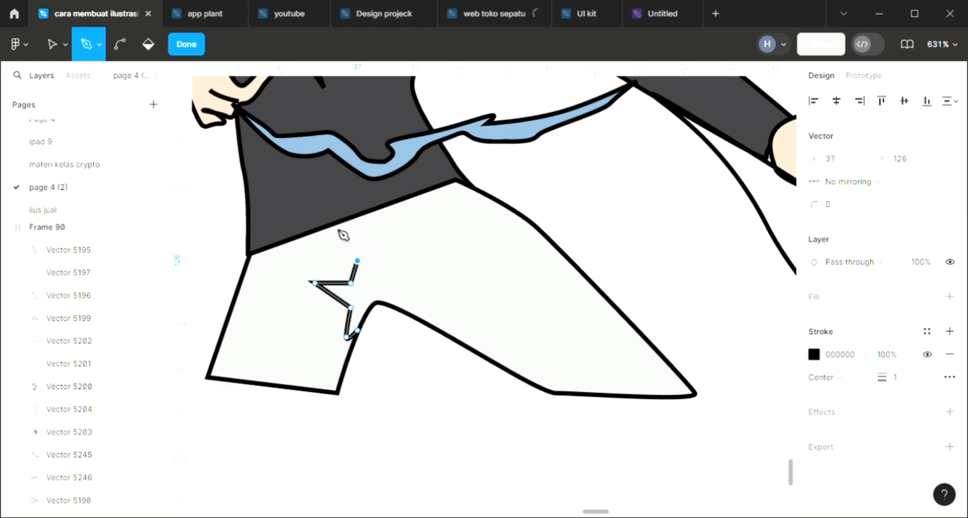
left_click(336, 227)
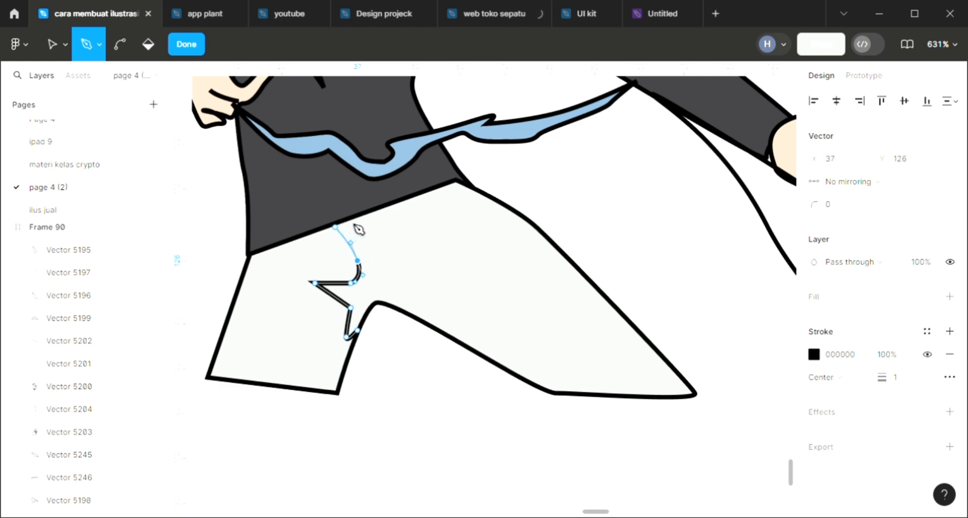
left_click(384, 213)
left_click_drag(358, 240, 378, 272)
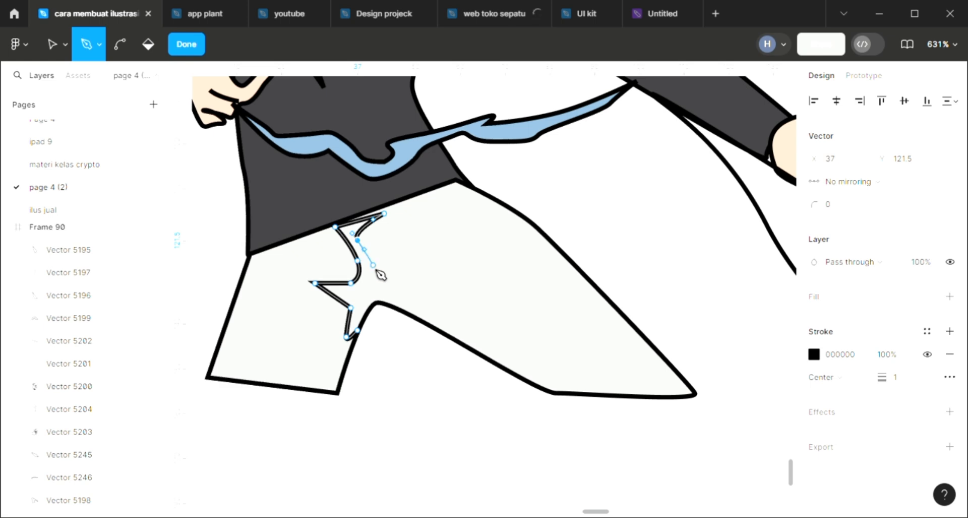
mouse_move(434, 213)
left_mouse_down()
mouse_move(422, 257)
mouse_move(417, 250)
left_mouse_up()
left_click(389, 276)
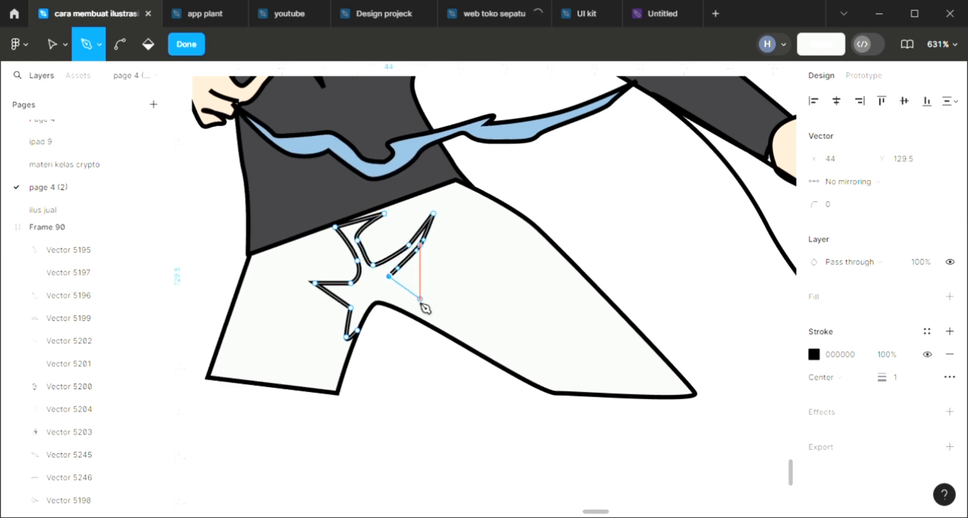
left_click(438, 312)
left_click(389, 307)
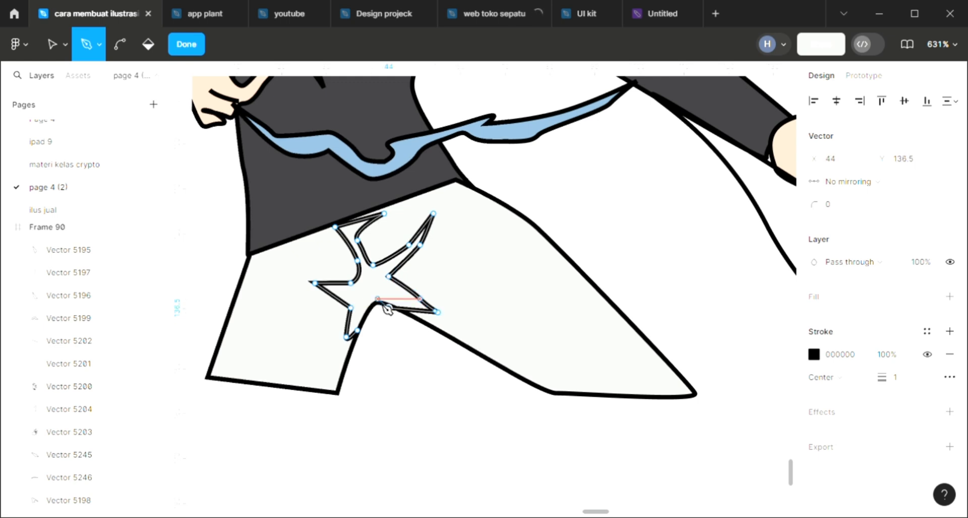
left_click_drag(373, 307, 367, 311)
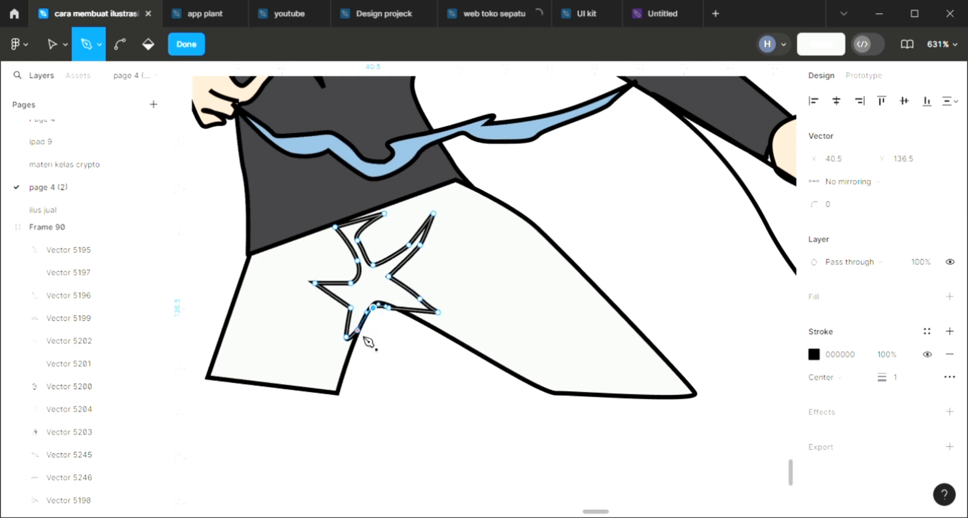
key("Escape")
key("Escape")
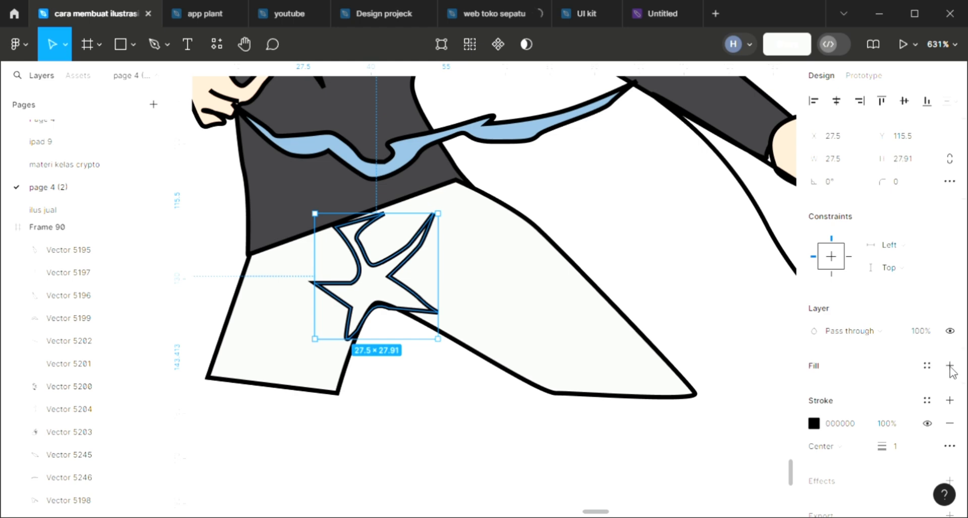
- Add a fill to the star-like shape on the trousers and colour it with the dark grey 3E3D41 sampled from the shirt
left_click(950, 366)
scroll(439, 304, "up", 2)
scroll(442, 305, "down", 3)
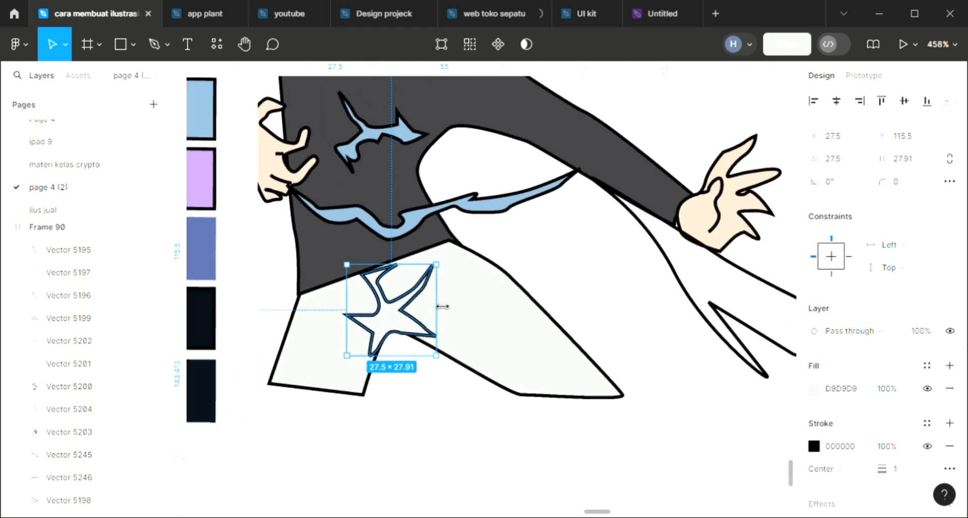
scroll(442, 306, "up", 3)
key("i")
left_click(431, 252)
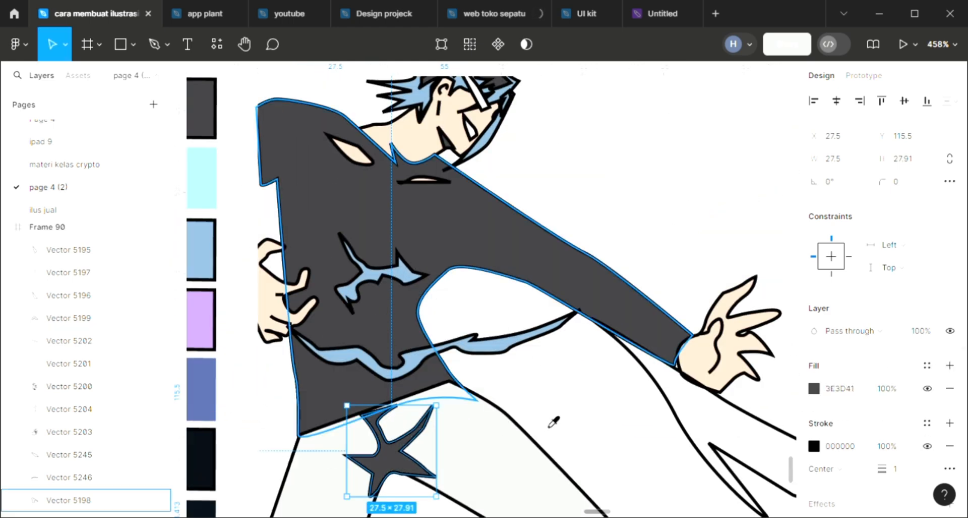
key("Escape")
- Fill the background of the figure's frame with a vertical linear gradient from red EA5E5E down to dark red 843535
scroll(551, 417, "down", 4)
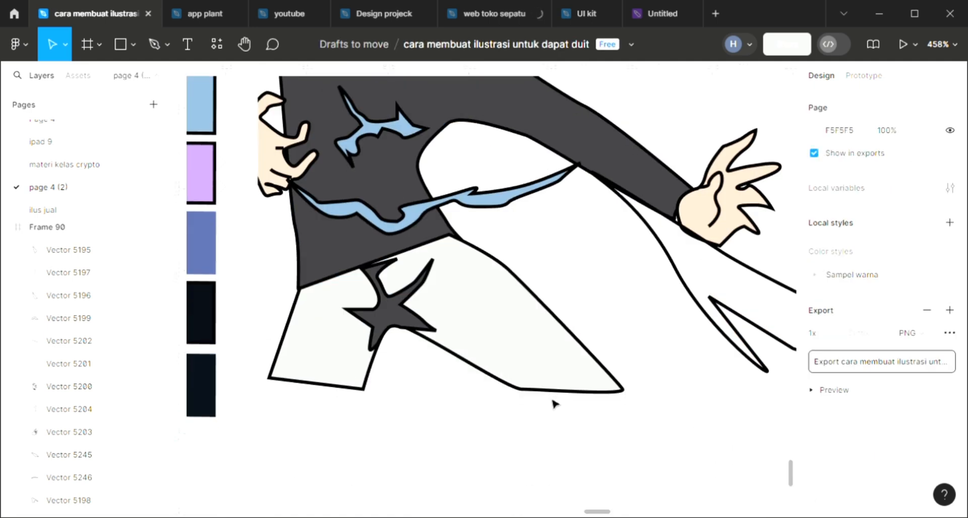
scroll(494, 360, "up", 4)
scroll(494, 359, "down", 3)
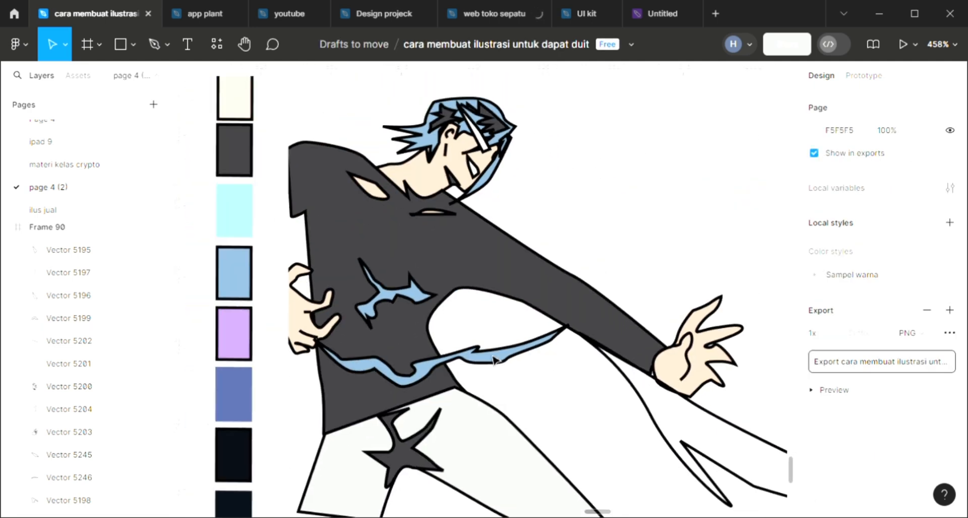
scroll(494, 359, "right", 2)
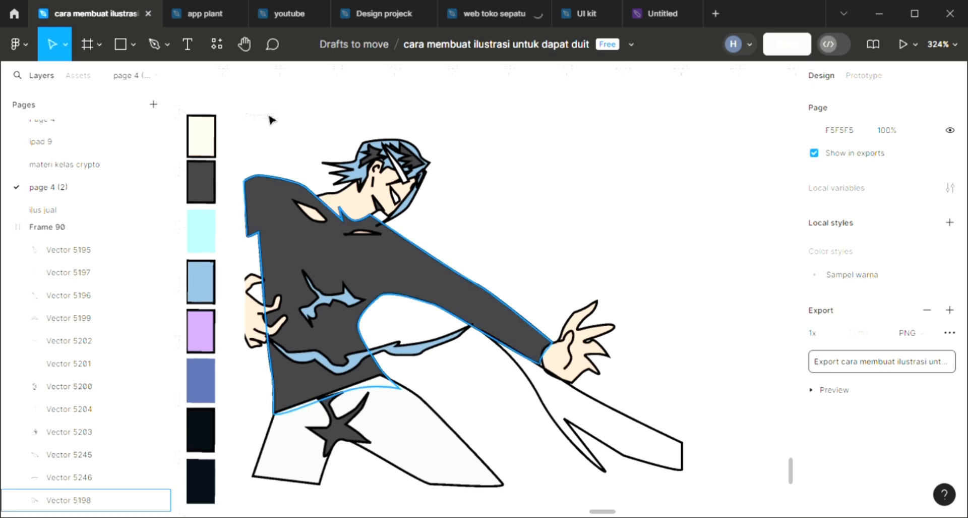
left_click(300, 126)
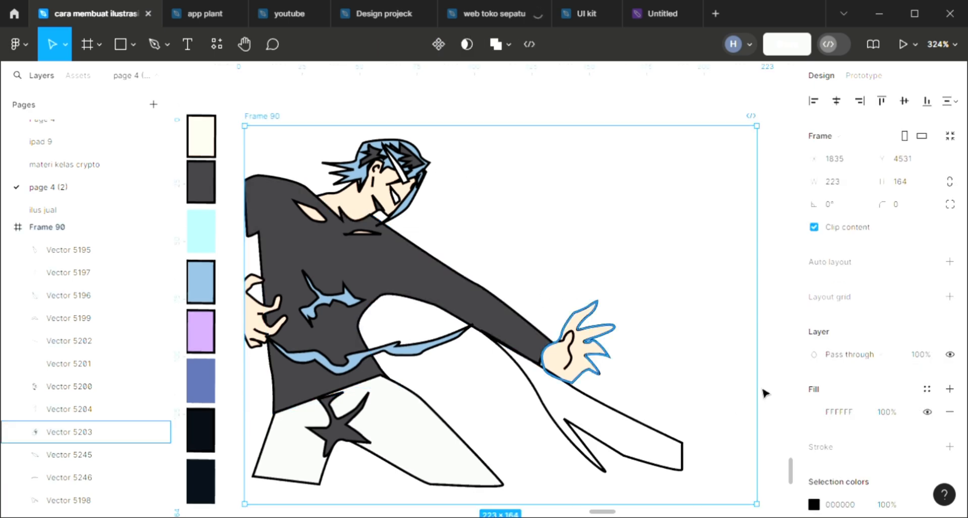
left_click(814, 412)
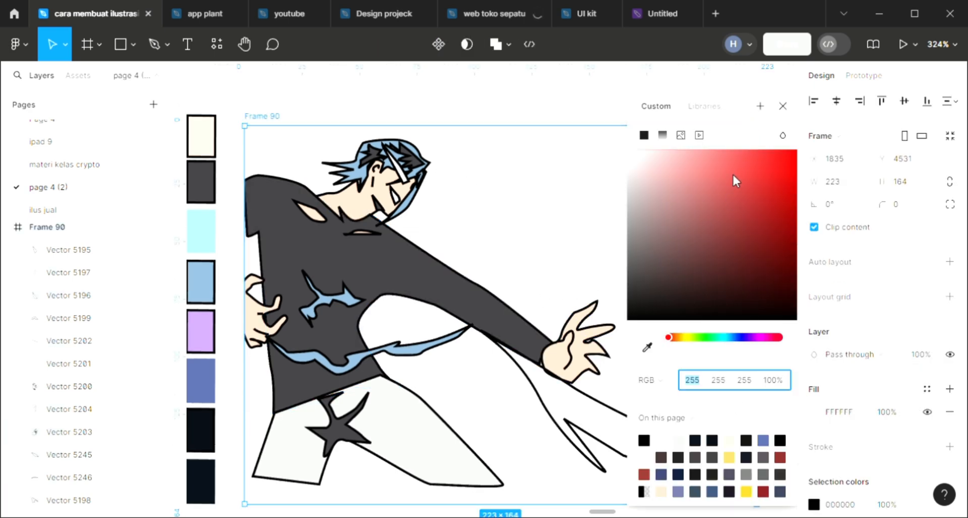
left_click_drag(694, 159, 729, 162)
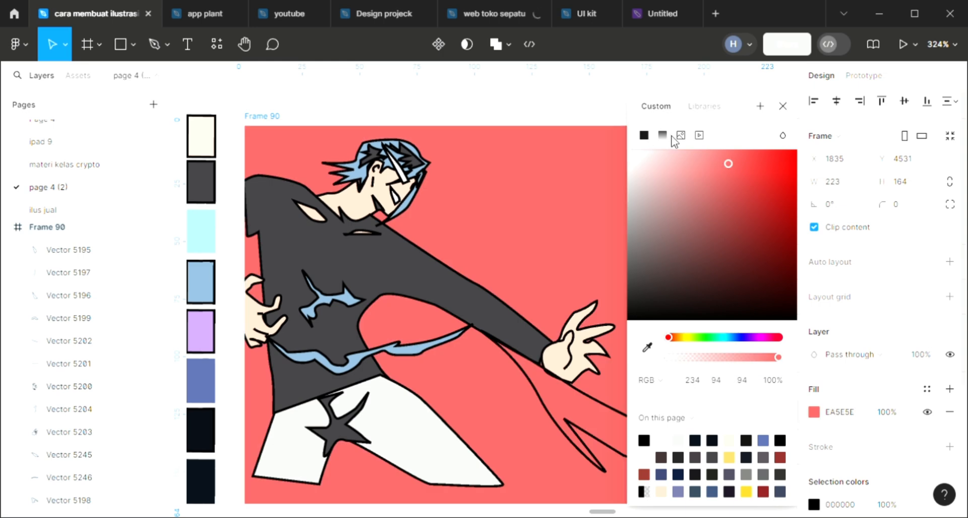
left_click(663, 137)
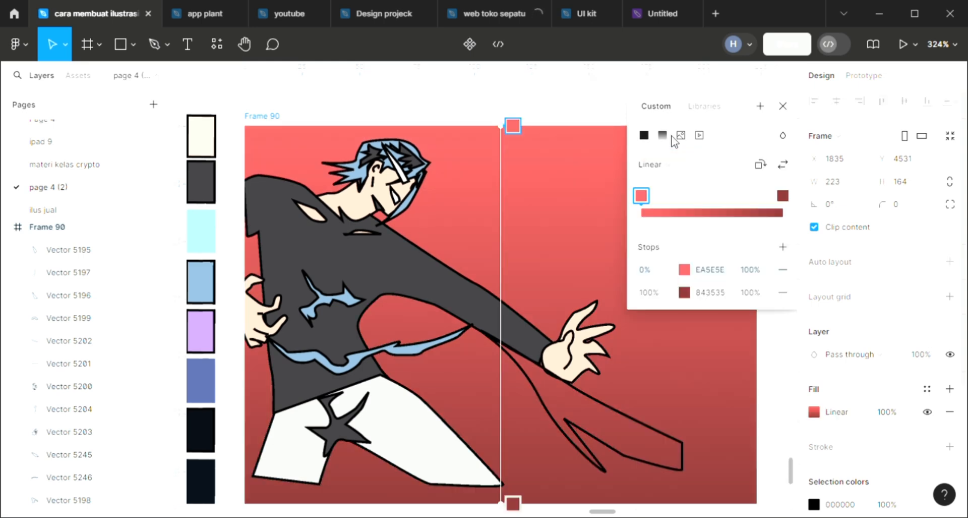
left_click(781, 107)
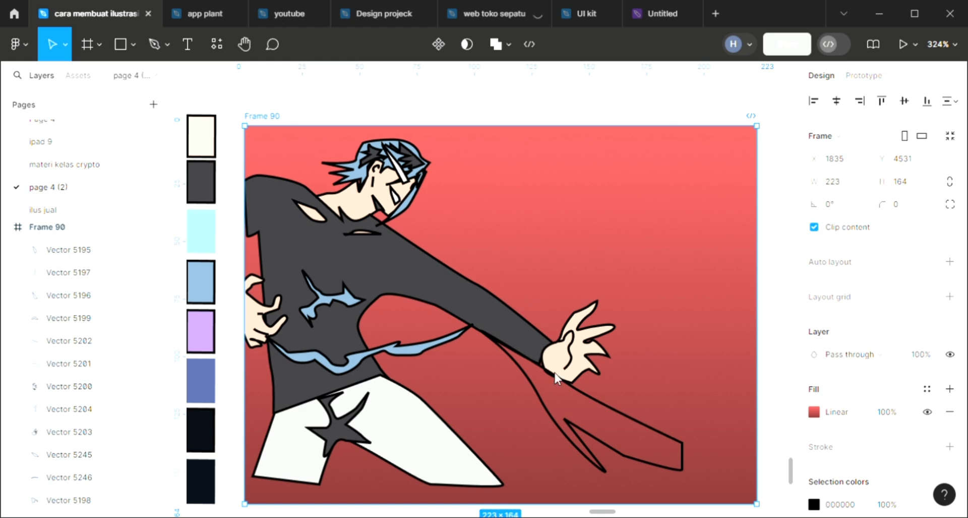
- Add a fill to the forked strip trailing below the outstretched arm and colour it with the off-white F5F5F5 sampled from the canvas
left_click(567, 409)
left_click(570, 440)
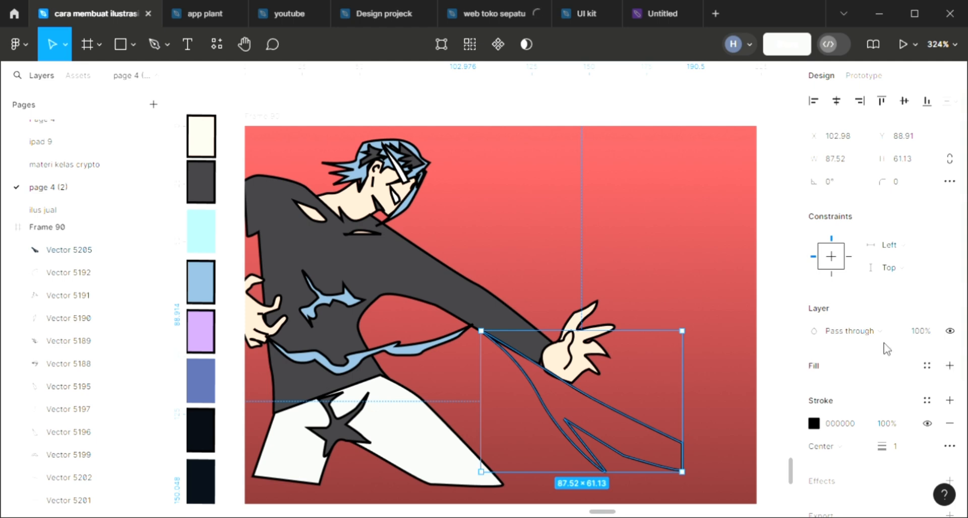
left_click(950, 366)
key("i")
left_click(775, 271)
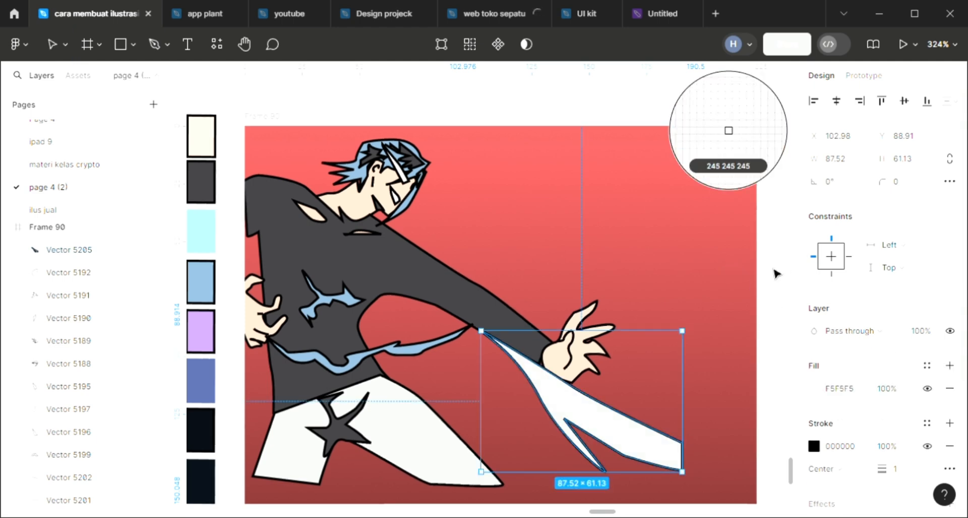
key("Escape")
- Draw the curved inner edges of a forked ribbon, from the sleeve's underside up to the chin, out over the arm and back to the face
left_click(151, 43)
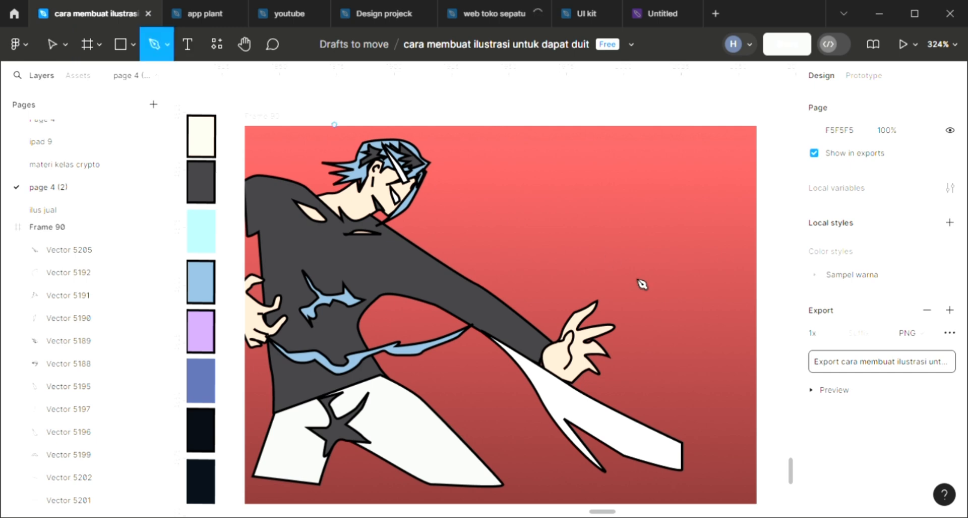
scroll(594, 293, "up", 1)
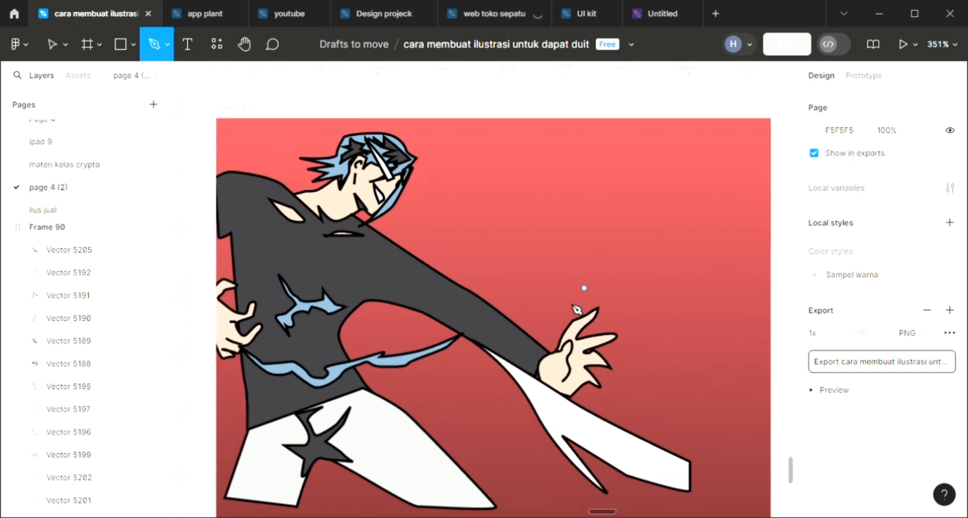
left_click(477, 341)
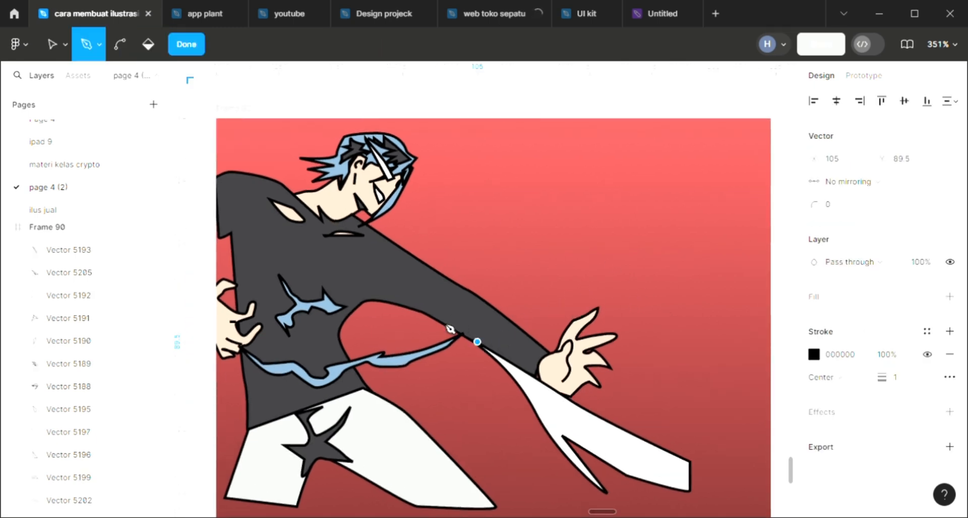
left_click(451, 325)
left_click(468, 326)
left_click_drag(459, 291, 459, 275)
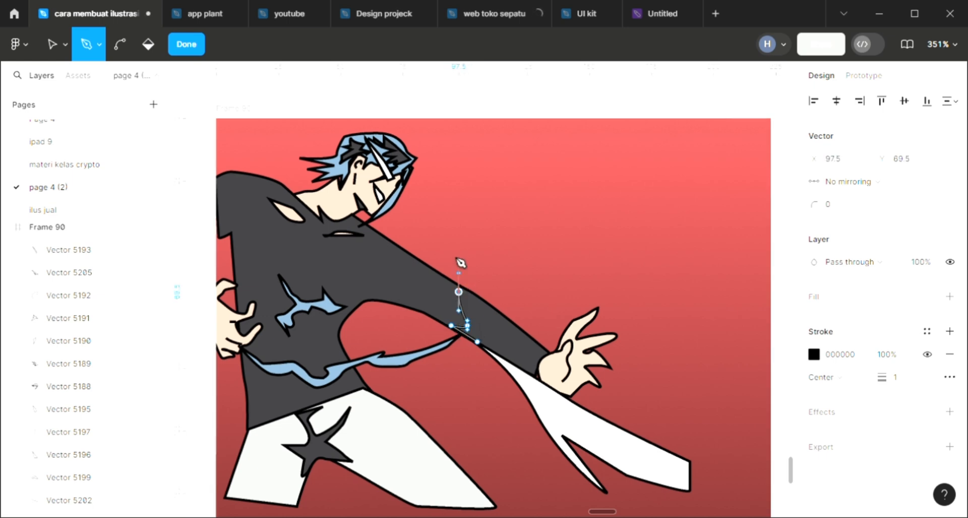
left_click(451, 254)
left_click_drag(419, 227, 457, 238)
scroll(460, 242, "left", 3)
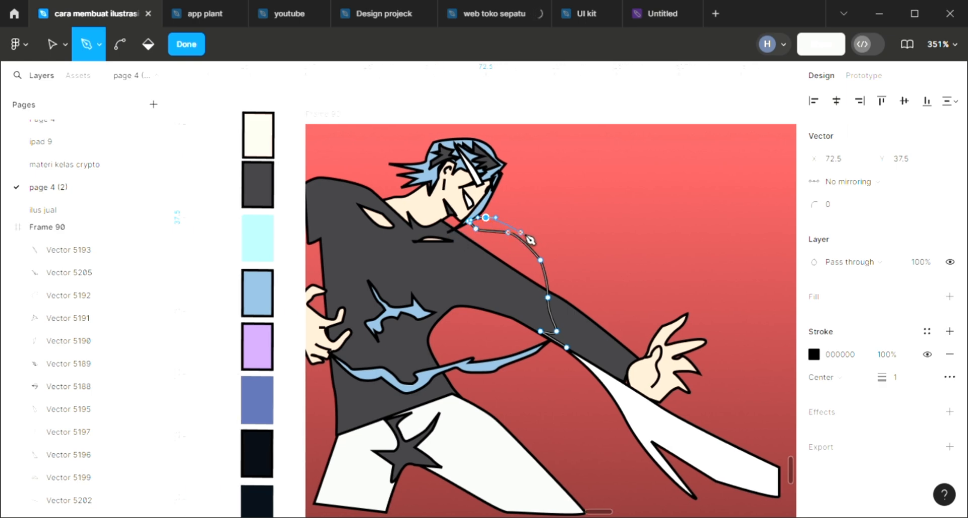
left_click_drag(527, 232, 573, 252)
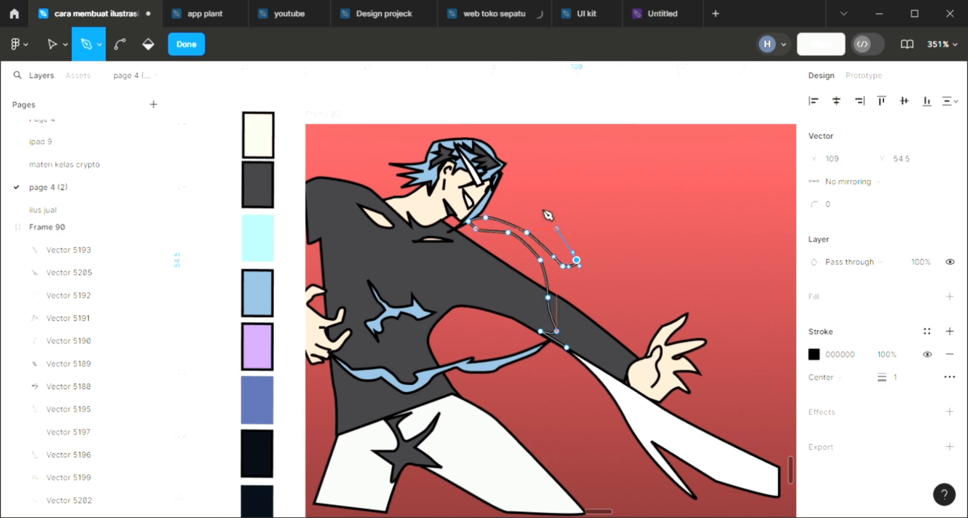
left_click_drag(553, 221, 539, 188)
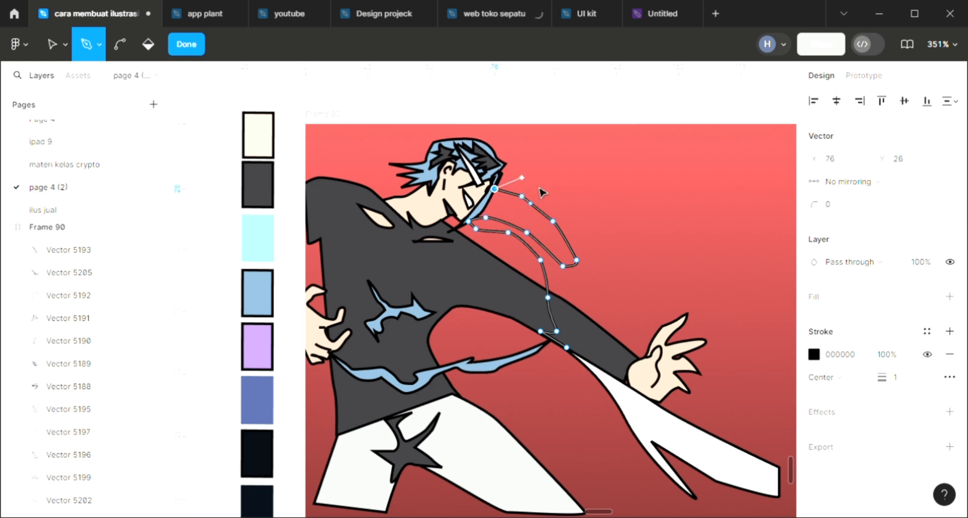
- Continue the ribbon's outline from the face out to a pointed end above the open hand, and close it at its start under the sleeve
left_click_drag(563, 217, 576, 229)
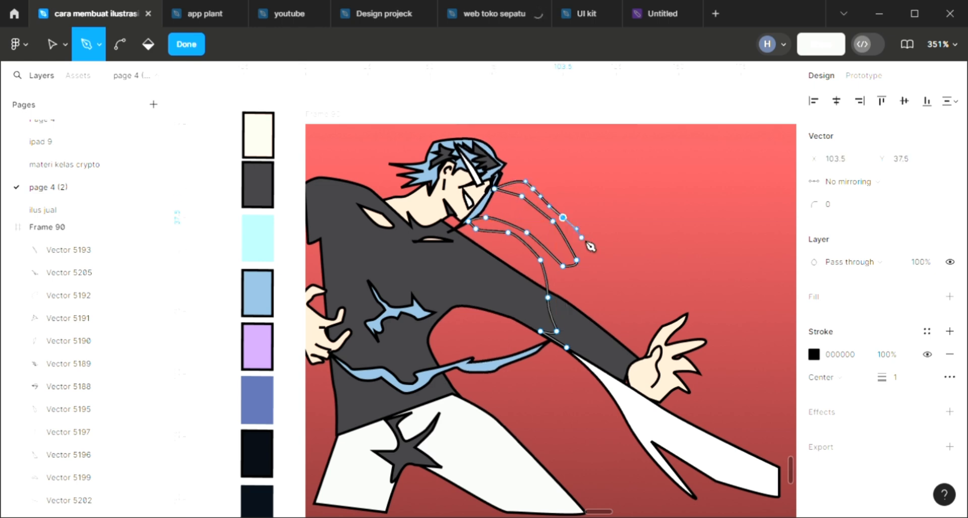
left_click_drag(587, 266, 650, 281)
left_click(672, 310)
left_click(650, 297)
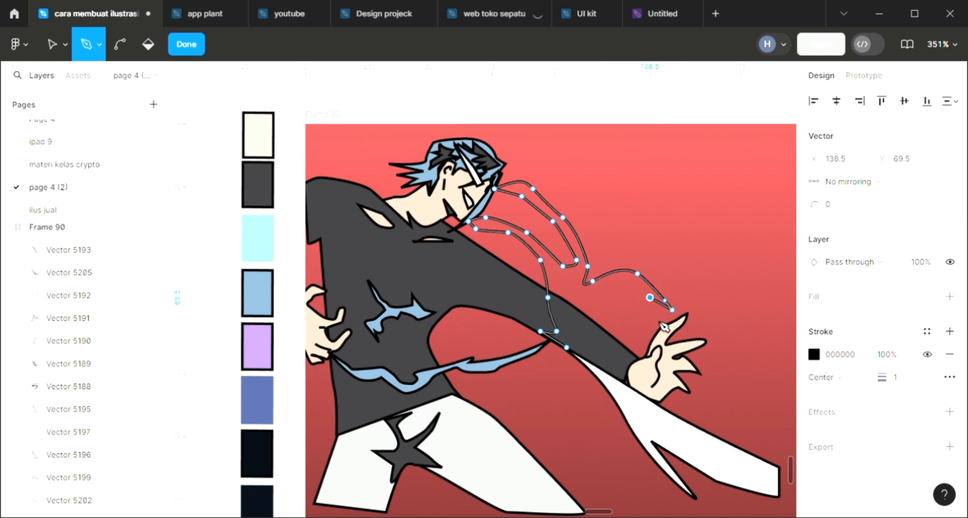
left_click(657, 330)
left_click_drag(634, 309, 583, 341)
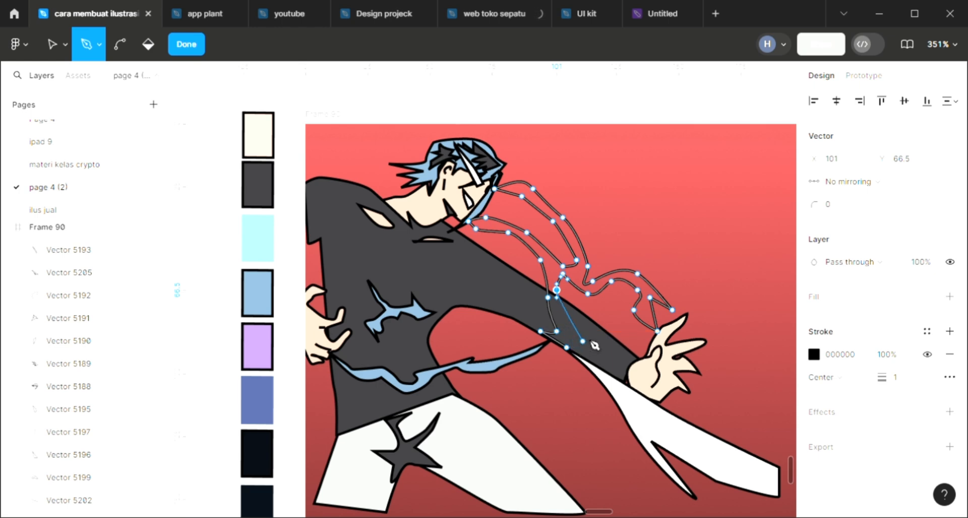
left_click(567, 347)
key("Escape")
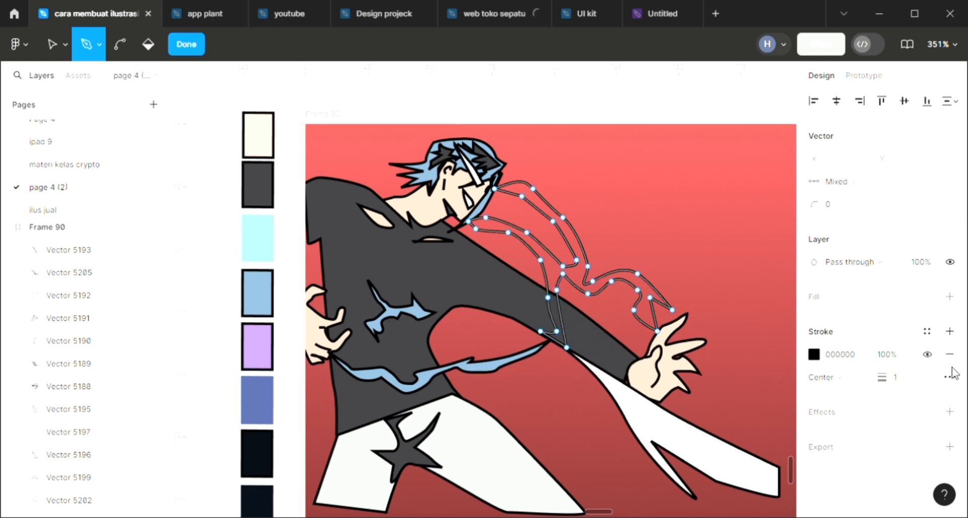
- Add a fill to the forked ribbon and colour it with the off-white F5F5F5 sampled from the canvas
left_click(950, 296)
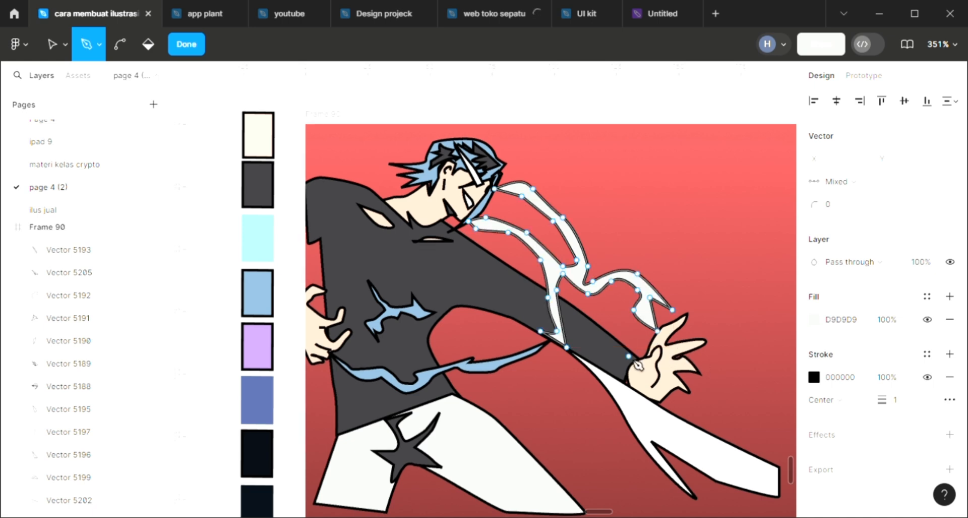
key("i")
left_click(622, 123)
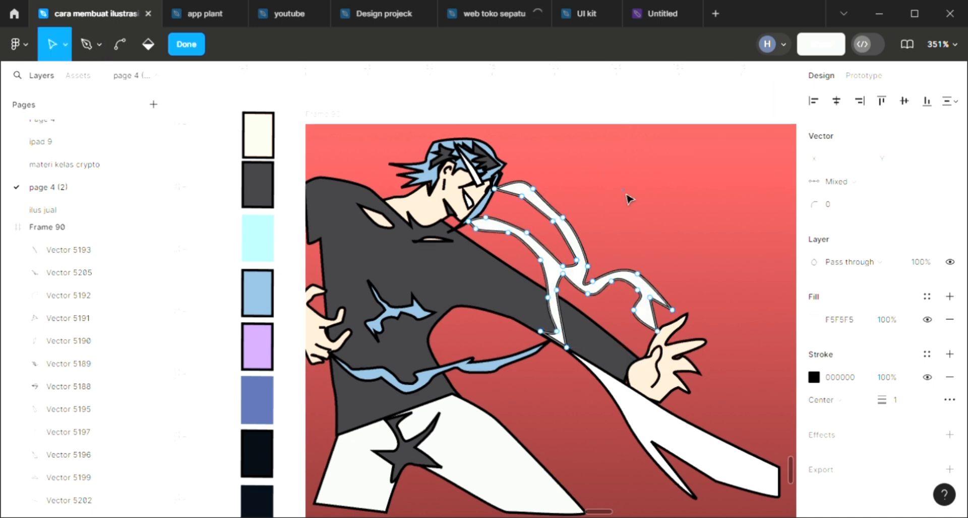
key("Escape")
left_click(563, 112)
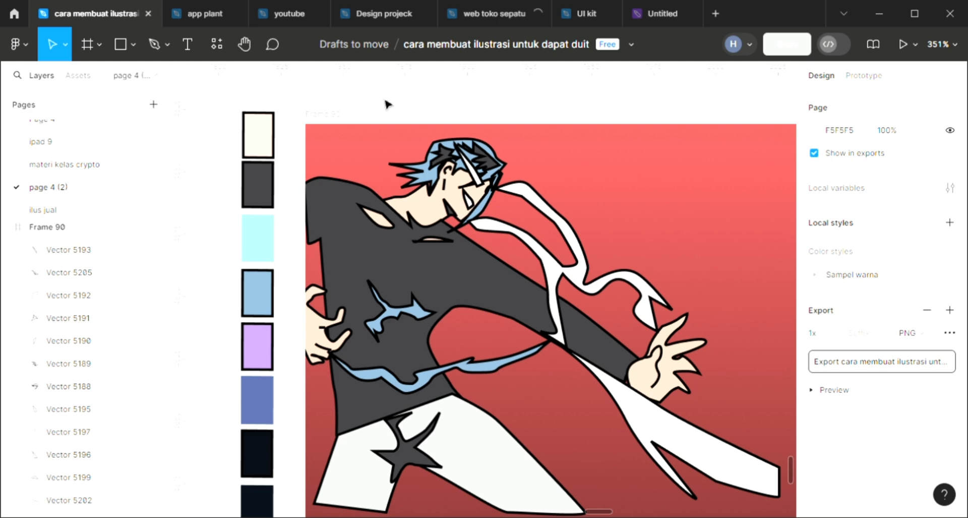
- Draw a closed jagged shape about 81 by 53 with long spikes reaching from the frame's right edge to the open hand
left_click(156, 43)
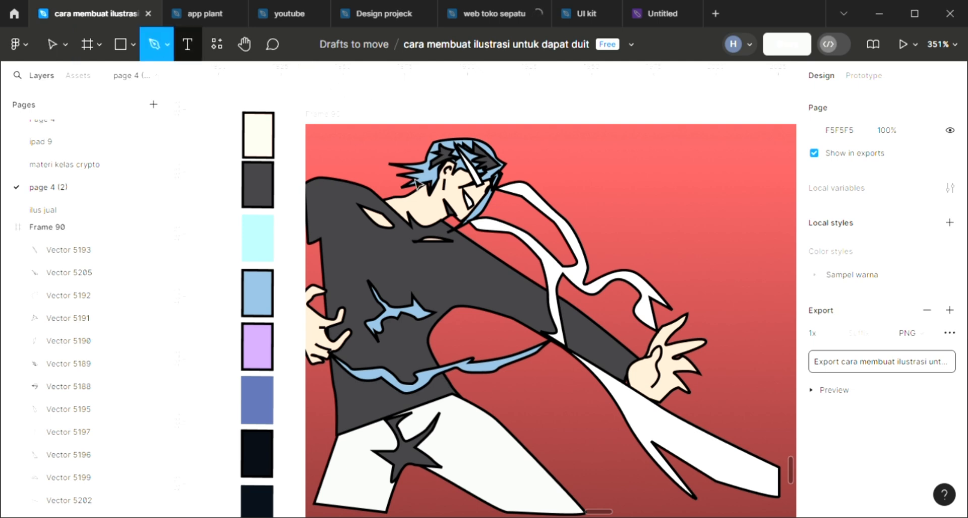
scroll(566, 326, "down", 2)
scroll(566, 326, "right", 4)
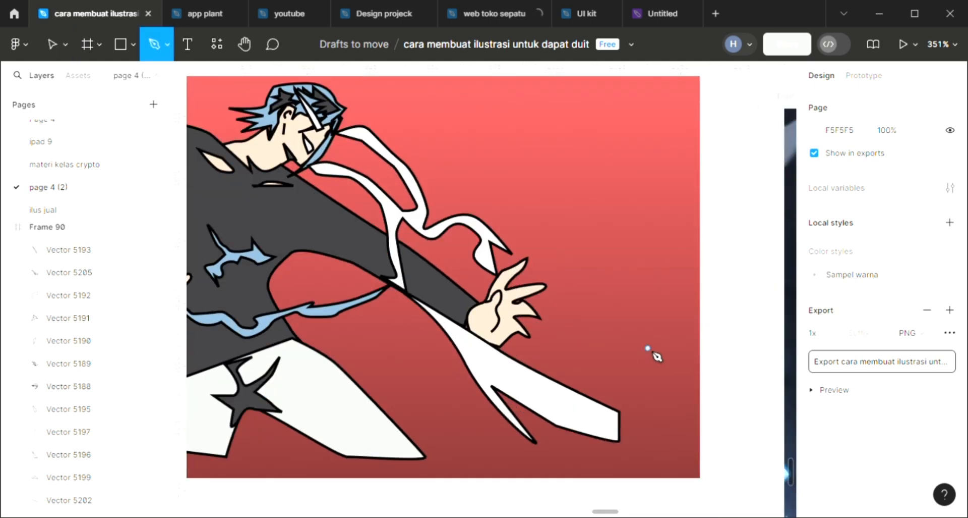
left_click(606, 240)
left_click(680, 288)
left_click(625, 270)
left_click(680, 313)
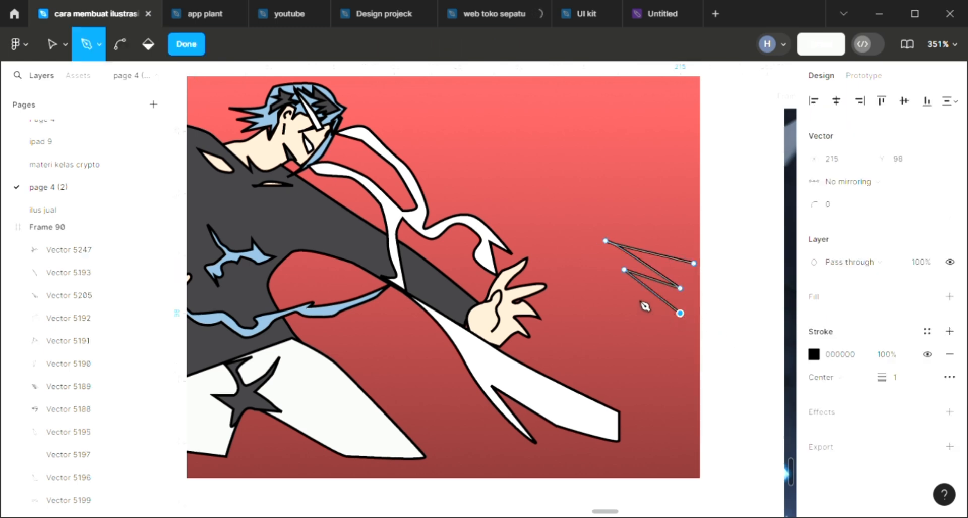
left_click(498, 269)
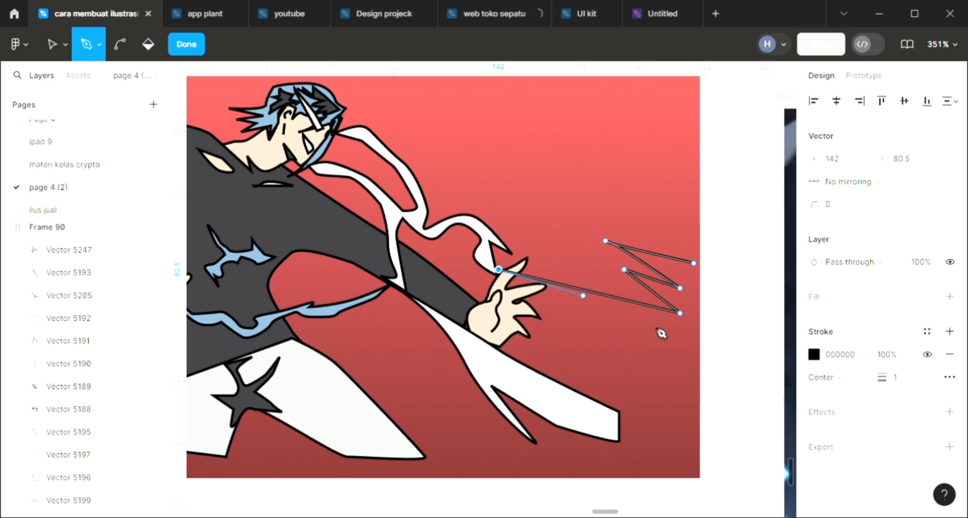
left_click(653, 324)
left_click(550, 312)
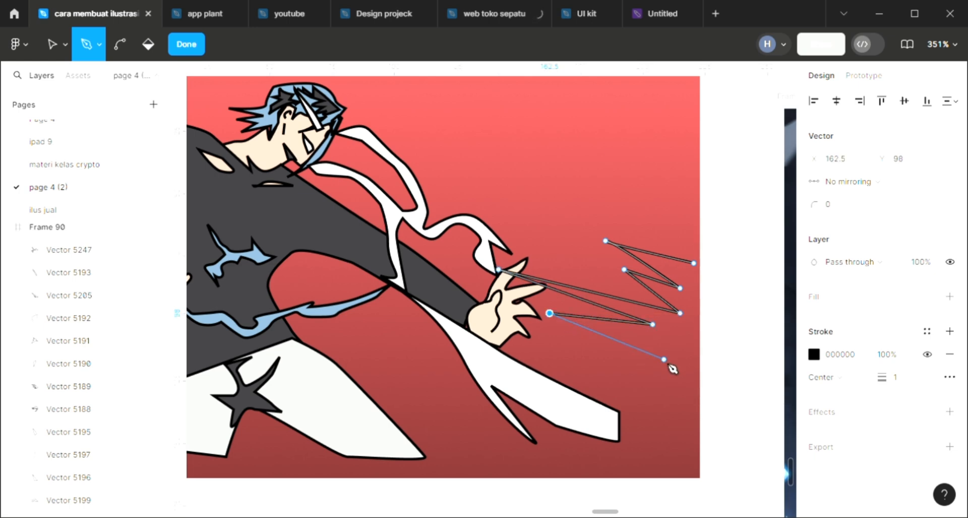
left_click(698, 371)
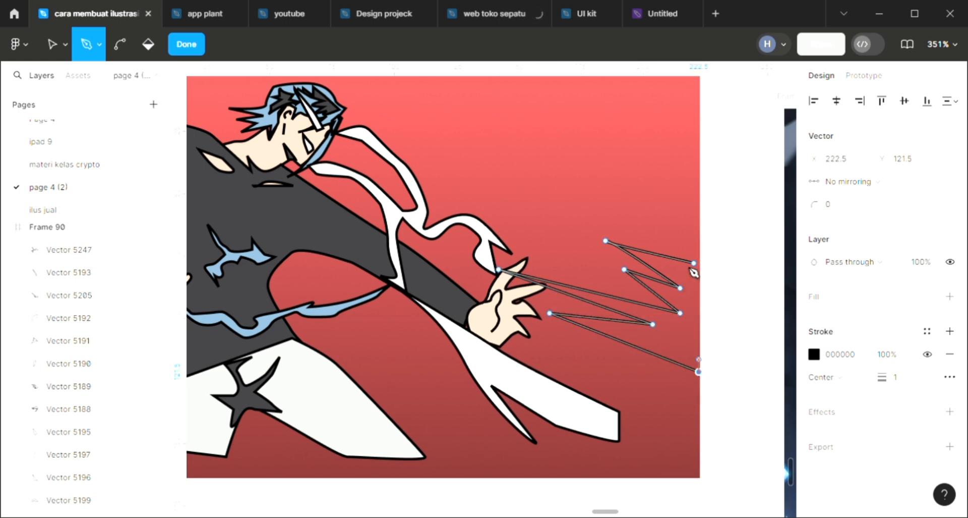
left_click(694, 263)
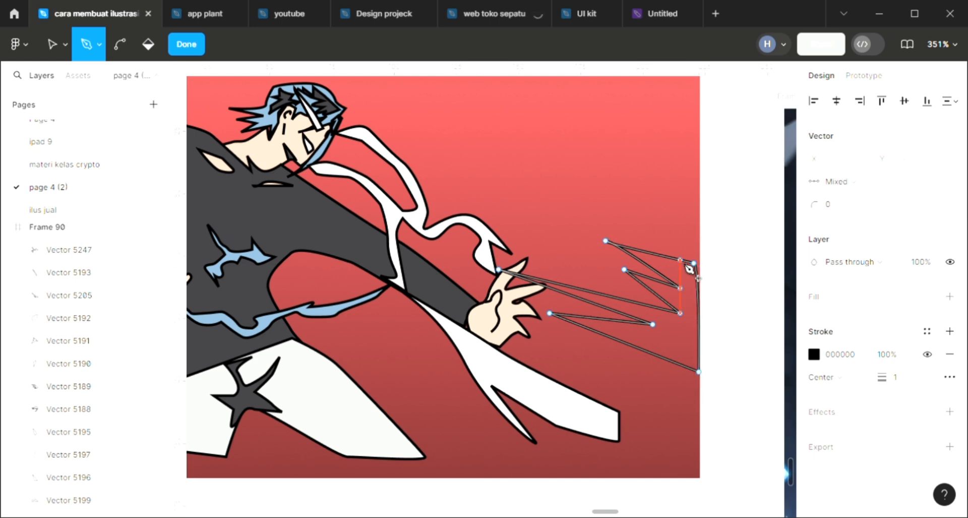
key("Escape")
- Add a fill to the jagged spiked shape and colour it with the off-white F5F5F5 sampled from the canvas
left_click(860, 371)
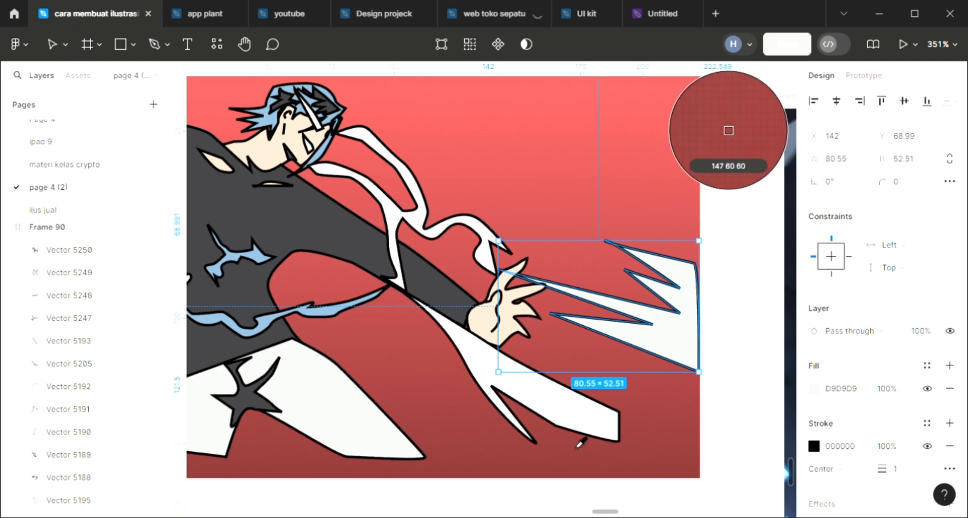
left_click(709, 386)
scroll(711, 388, "down", 3)
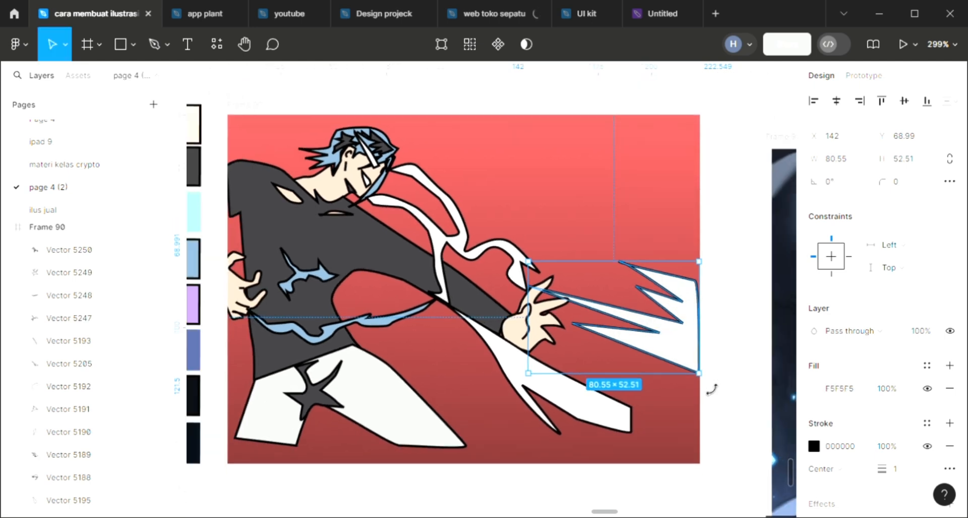
- Start a new Pen outline with a long diagonal edge from the frame's top edge down toward its right edge, above the white spikes
scroll(711, 388, "left", 2)
scroll(712, 387, "left", 2)
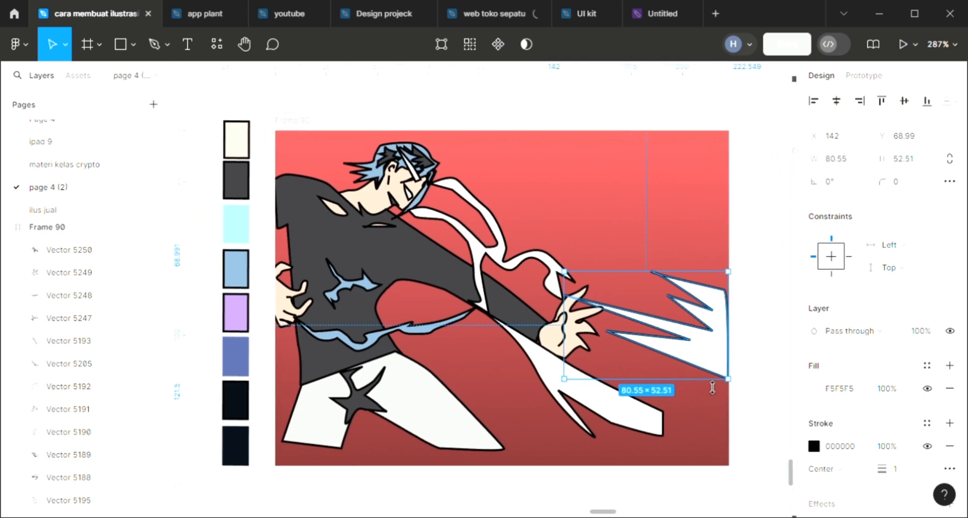
left_click(629, 122)
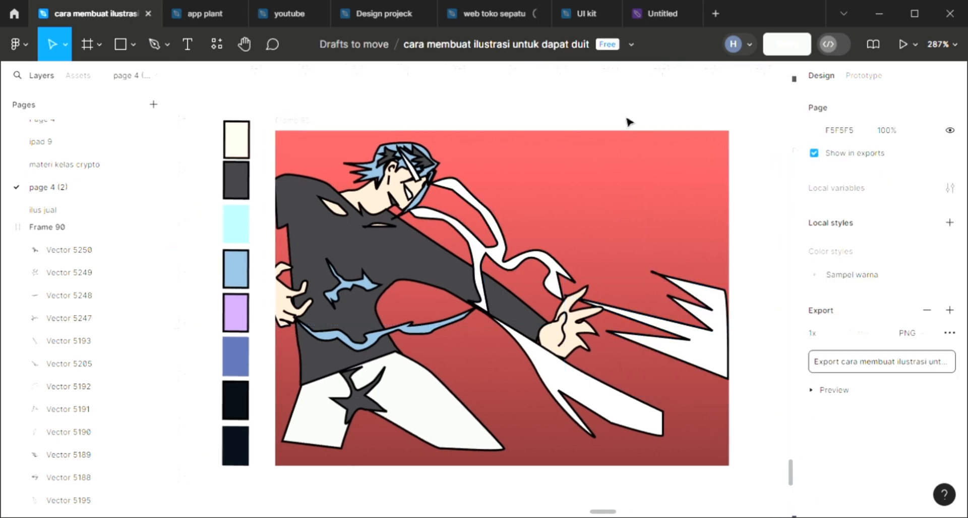
left_click(156, 43)
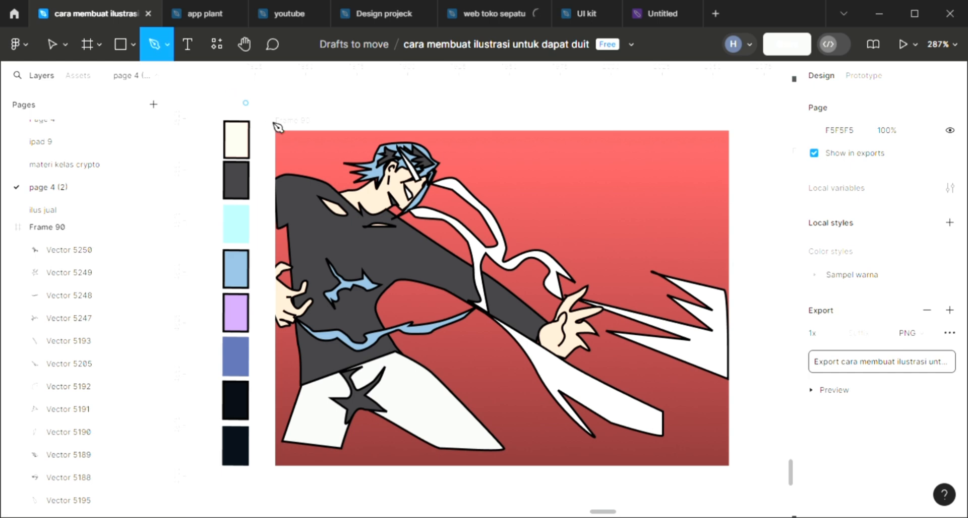
scroll(462, 179, "up", 2, "ctrl")
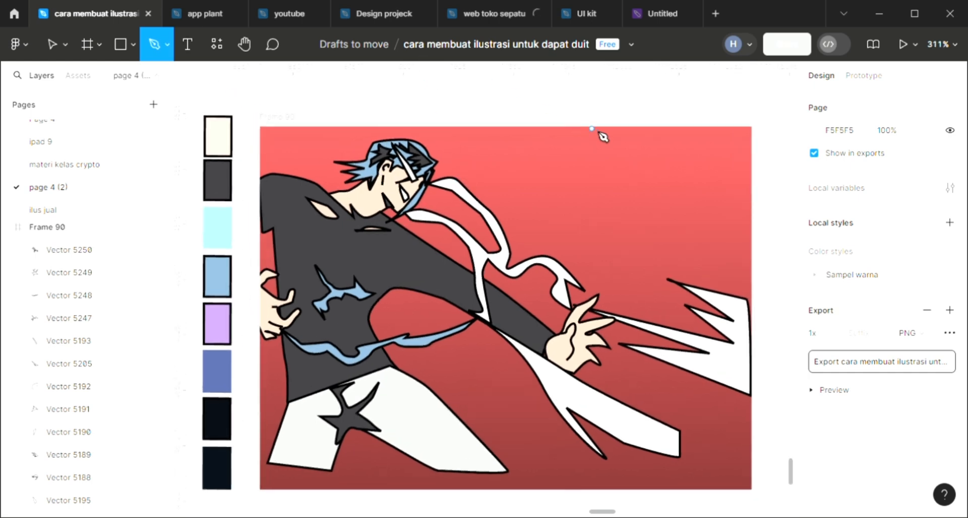
left_click(607, 129)
left_click(743, 241)
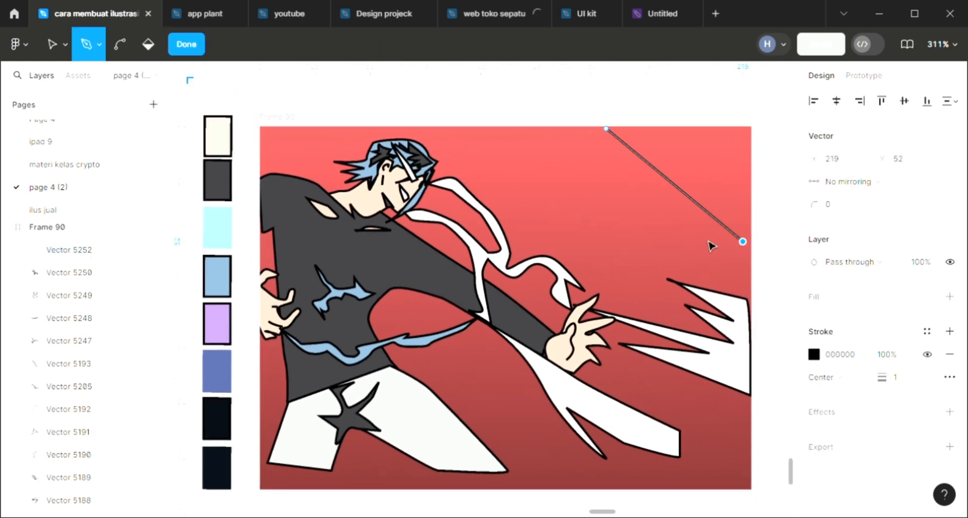
- Continue the outline back up the diagonal with small jagged notches to the frame's top edge, and join it to its starting point
left_click(708, 237)
left_click(685, 236)
left_click(663, 206)
left_click(685, 219)
left_click(588, 156)
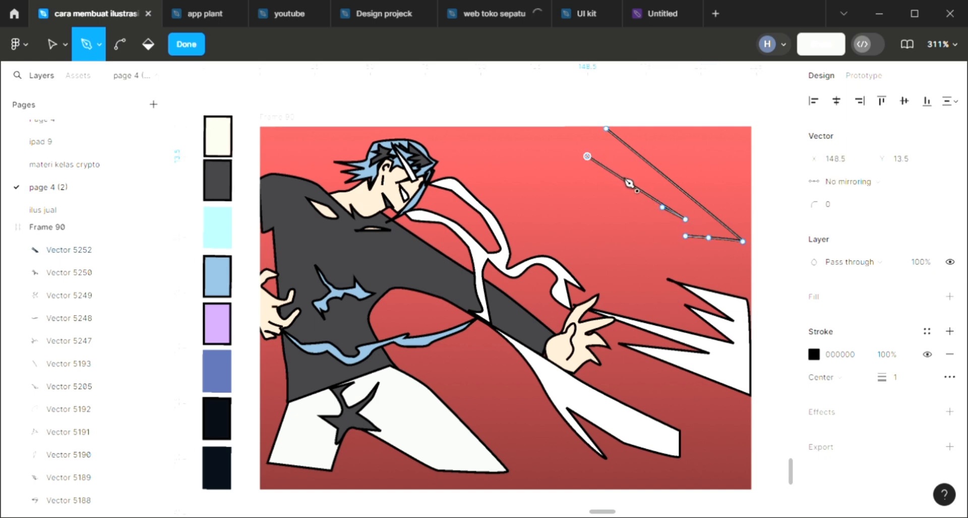
left_click(620, 177)
left_click(575, 129)
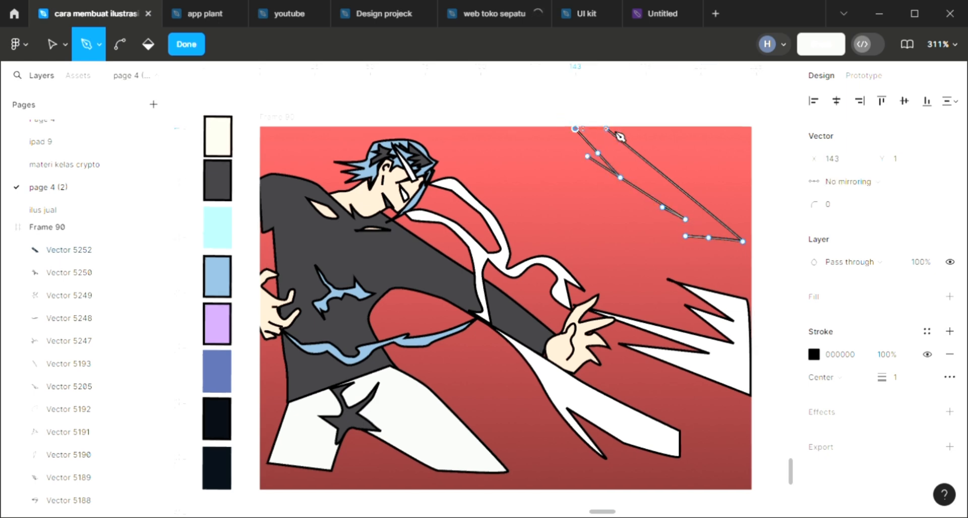
left_click(607, 129)
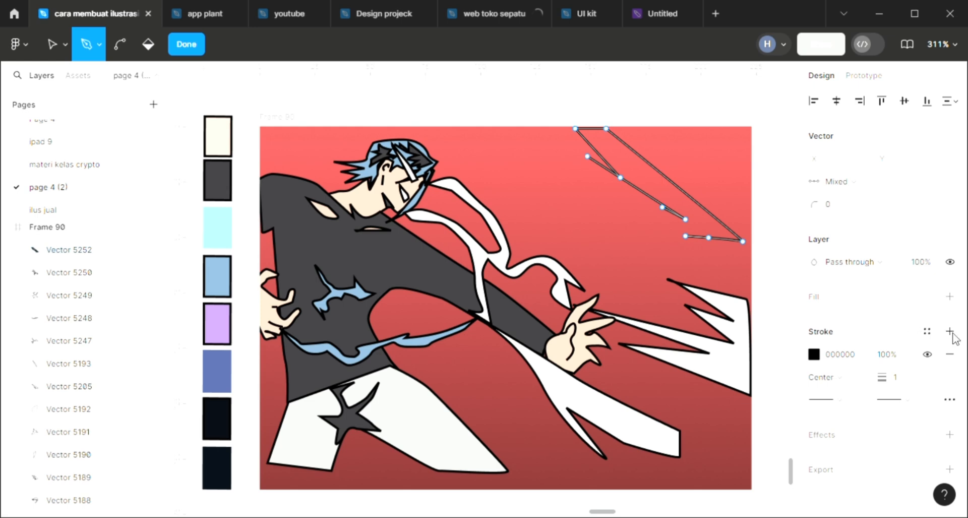
- Close the gap in the jagged outline's underside with a pointed spike near its lower tip
left_click(951, 296)
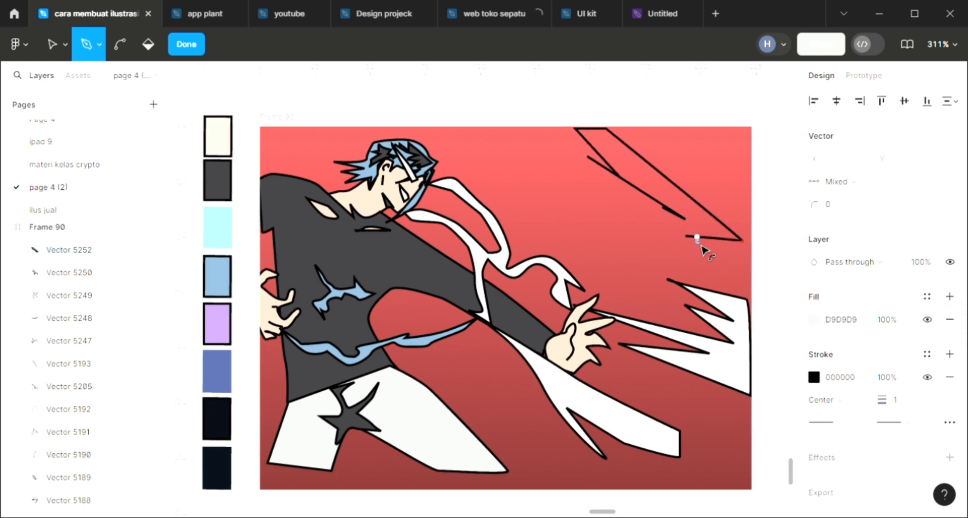
key("ctrl+z")
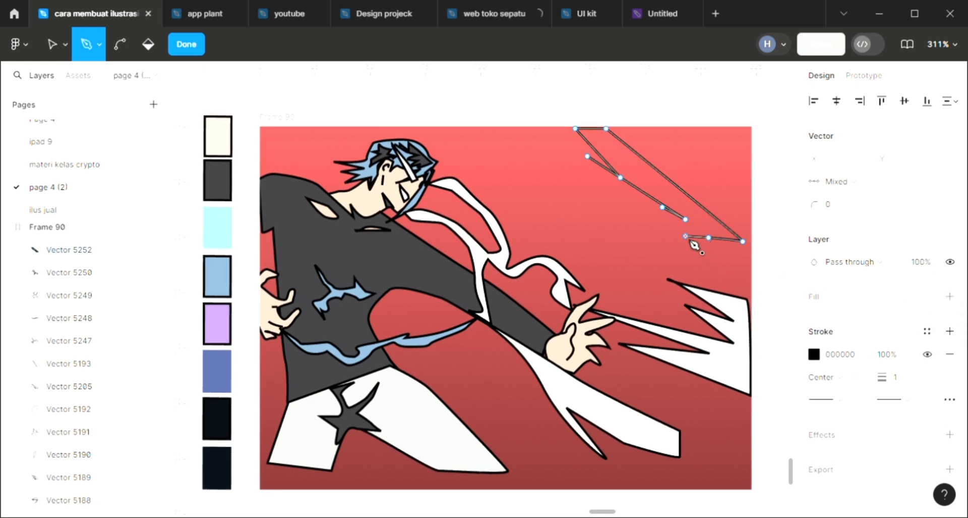
left_click(686, 236)
left_click(653, 231)
left_click(687, 220)
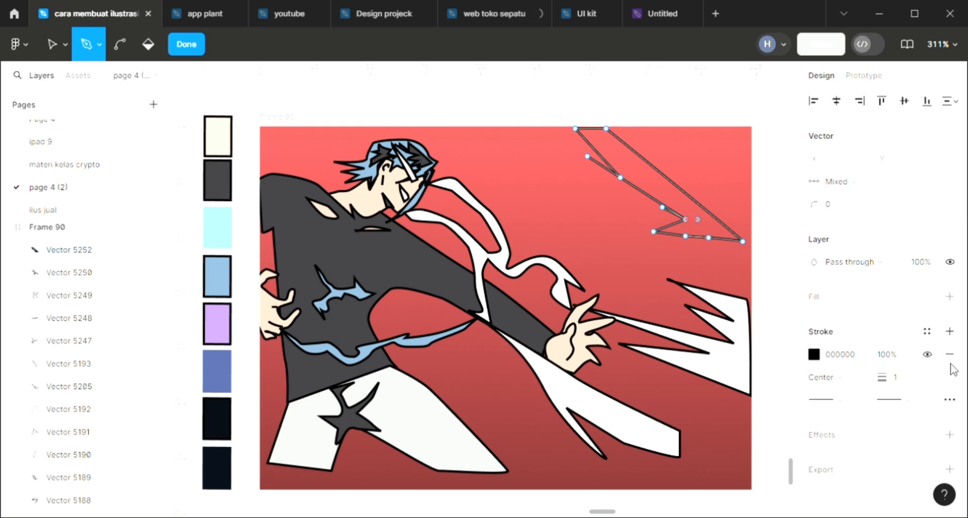
- Add a fill to the upper jagged shape and colour it with the light blue 85ABC8 sampled from the figure's hair
left_click(950, 297)
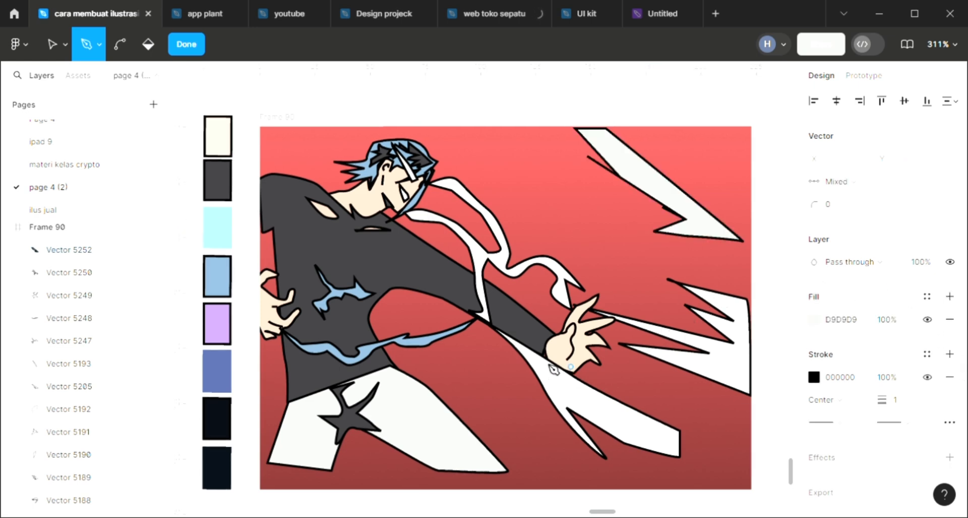
key("i")
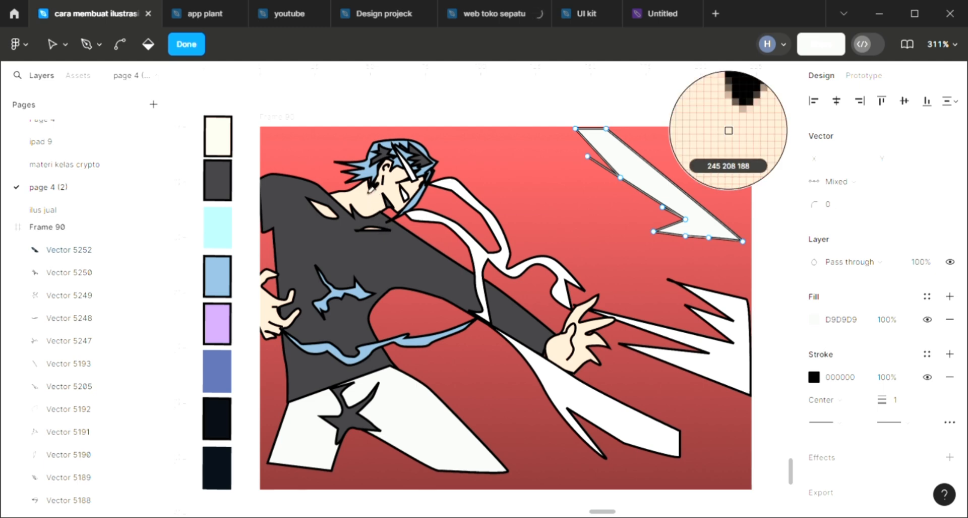
left_click(425, 189)
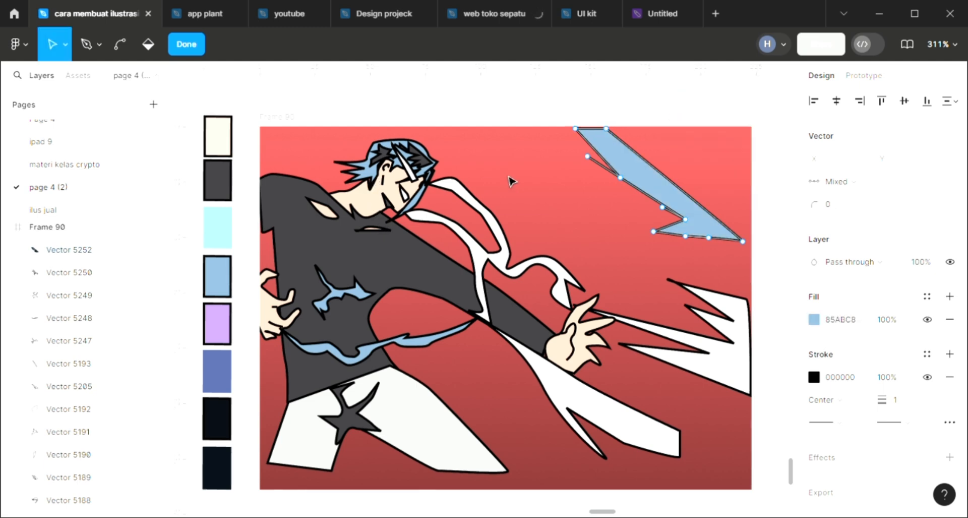
key("Escape")
key("Escape")
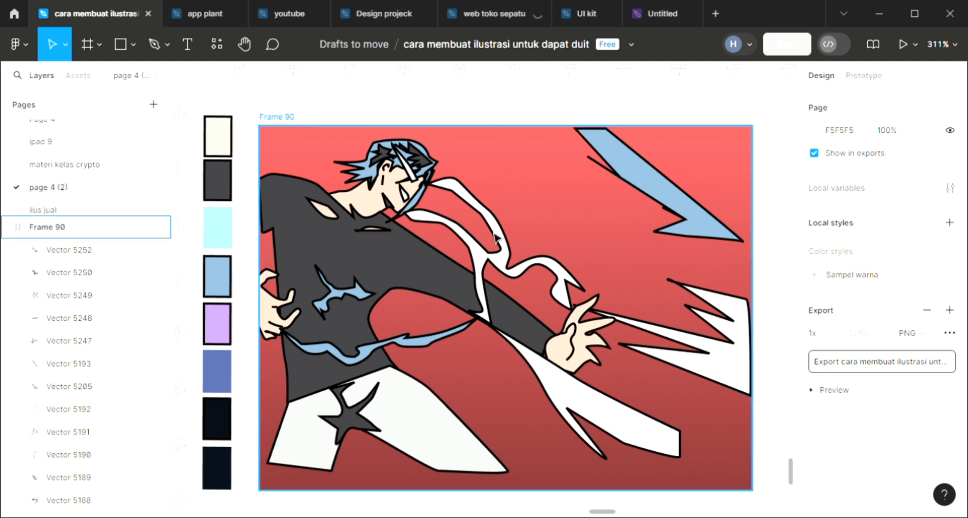
- Change the 0% stop of Frame 90's linear gradient fill to the blue 5E7DEA
left_click(290, 123)
scroll(794, 413, "down", 2)
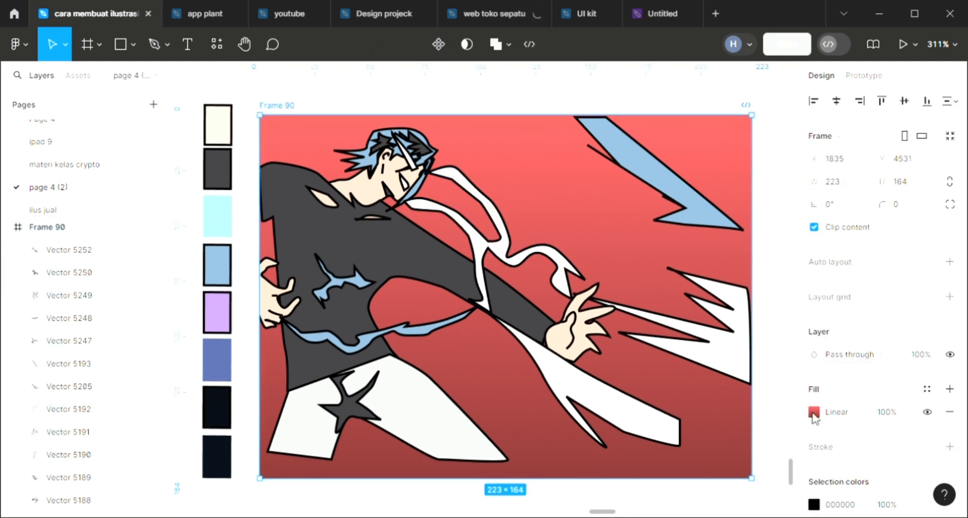
left_click(814, 412)
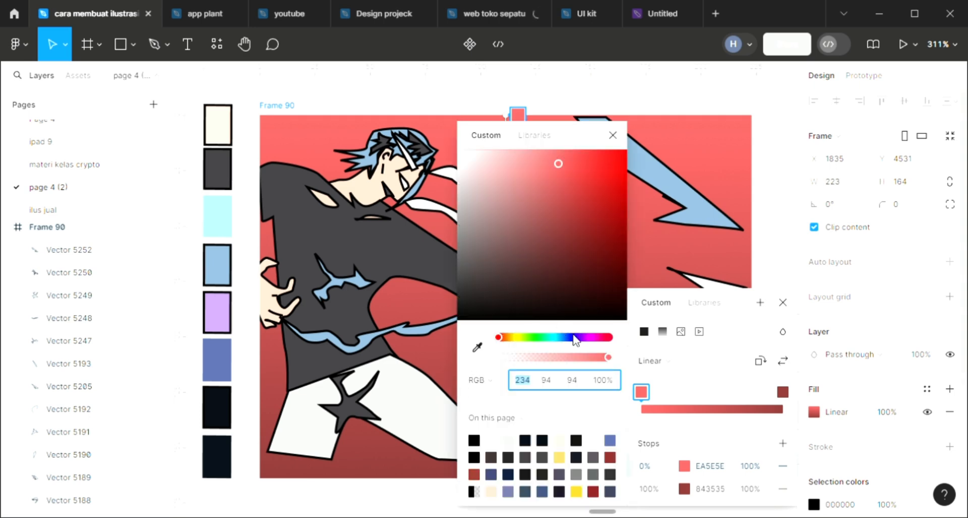
left_click(575, 337)
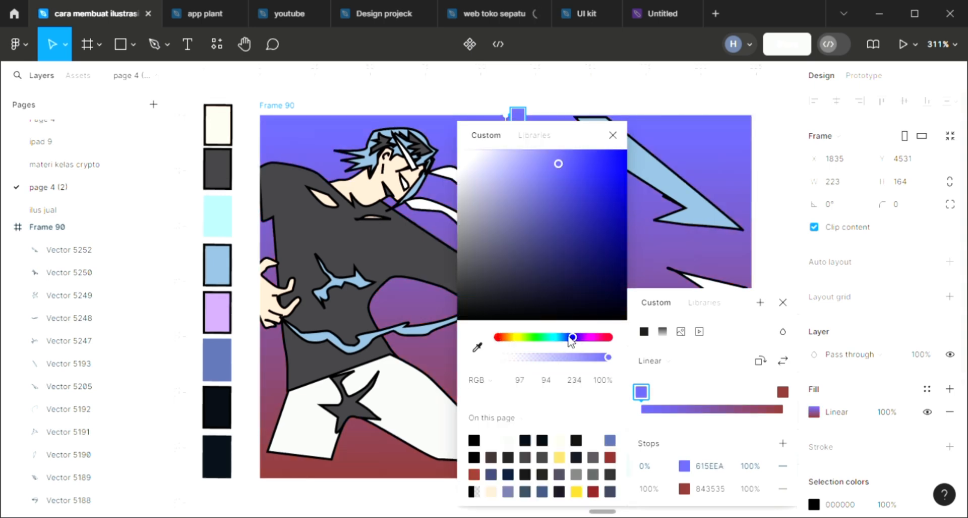
left_click(569, 337)
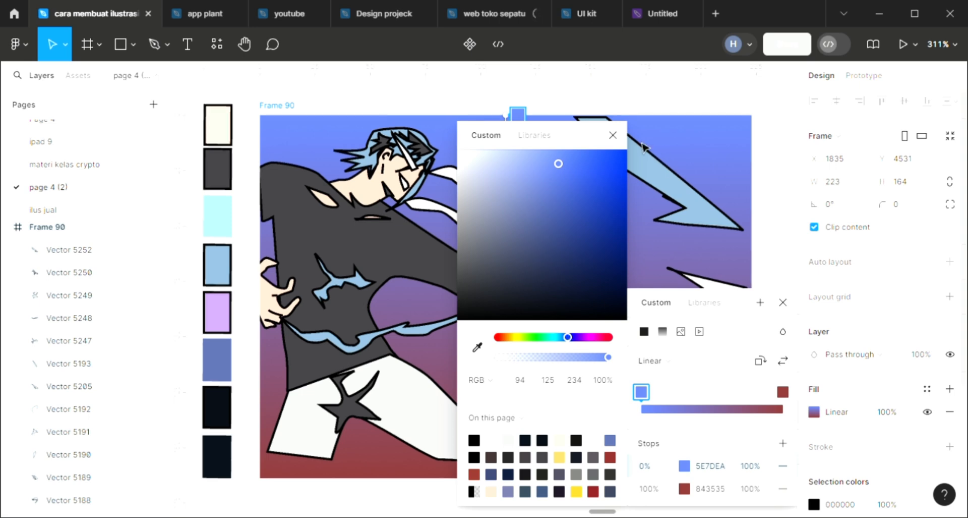
left_click(615, 134)
key("Escape")
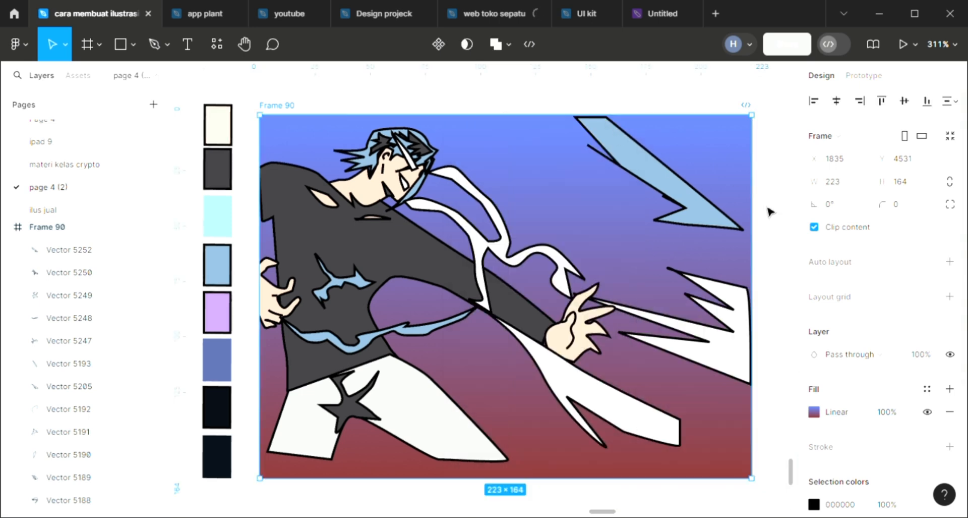
key("Escape")
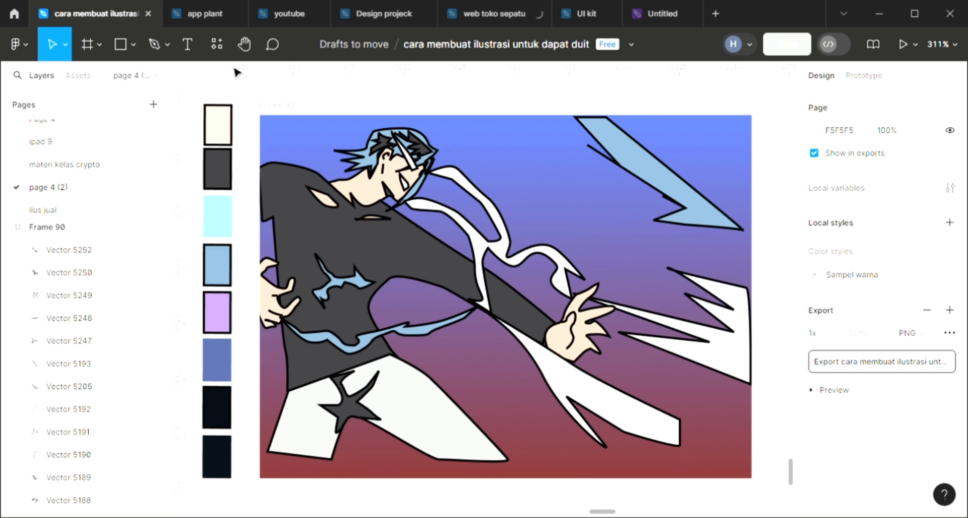
- Draw a closed, curved ribbon shape rising from behind the figure's neck to near the frame's top edge
left_click(153, 41)
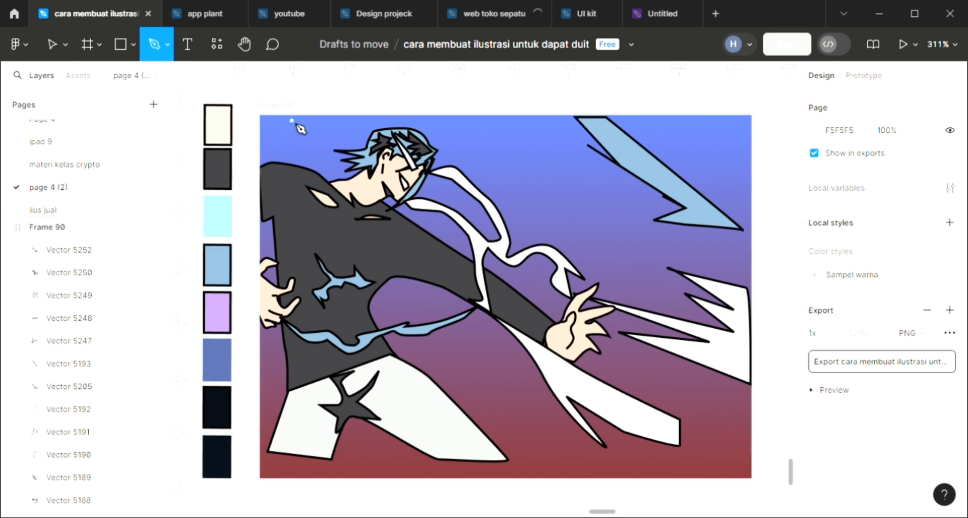
left_click_drag(312, 132, 330, 143)
left_click(347, 181)
left_click(325, 124)
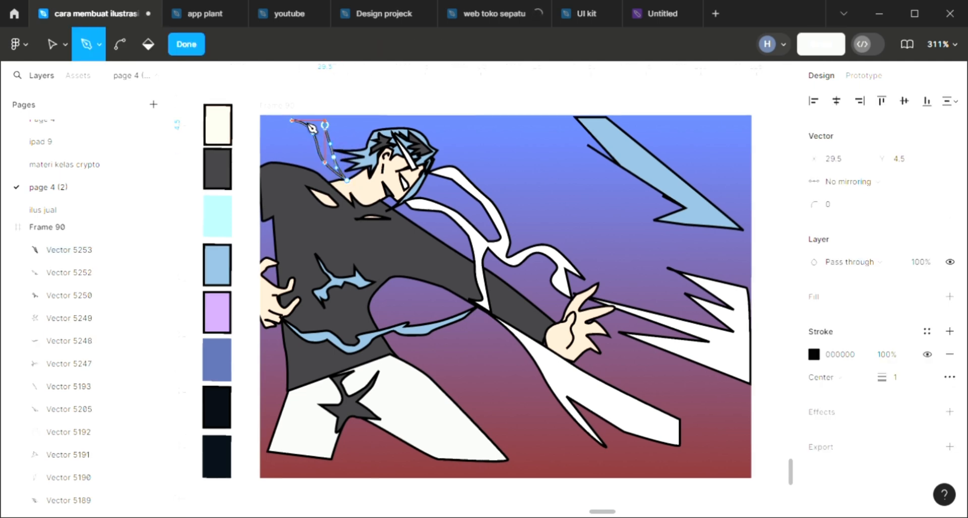
left_click(291, 120)
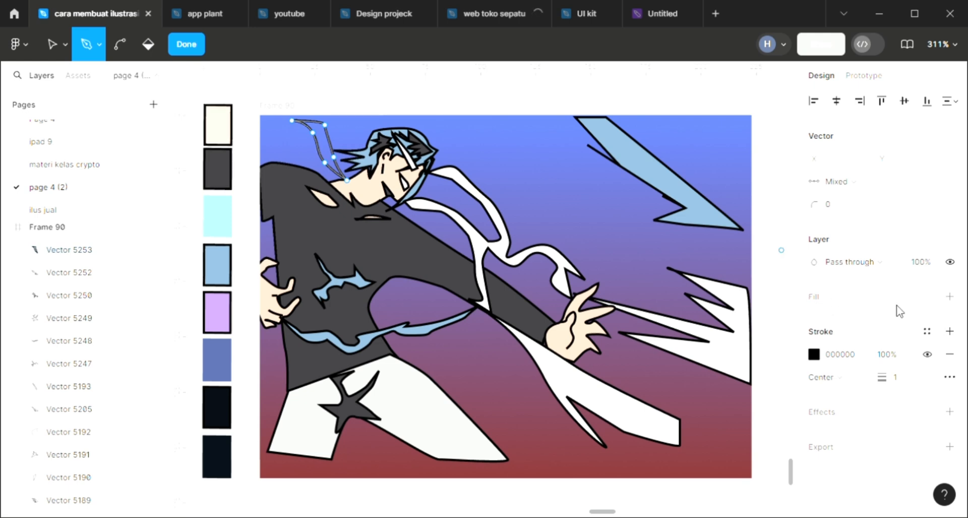
- Add a fill to the ribbon behind the neck and colour it with the off-white F5F5F5 sampled from the canvas
left_click(839, 290)
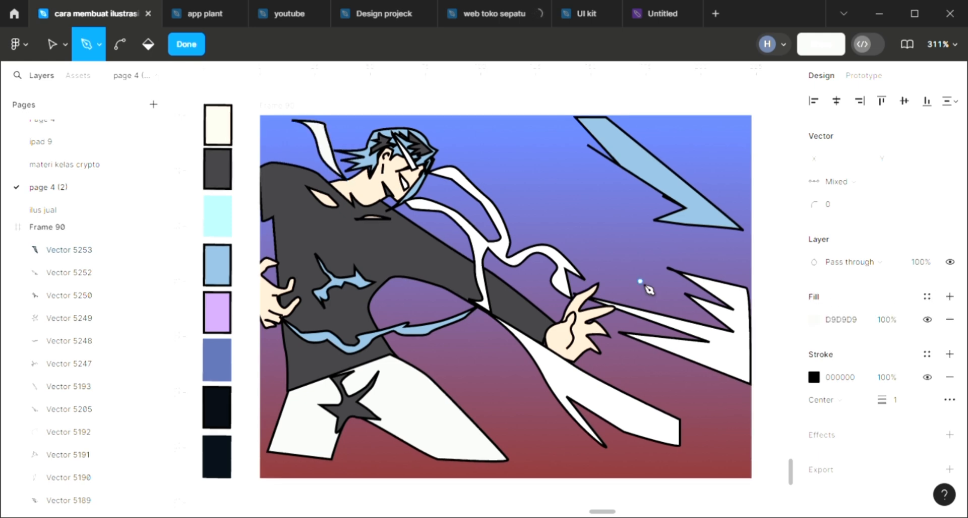
key("i")
left_click(679, 182)
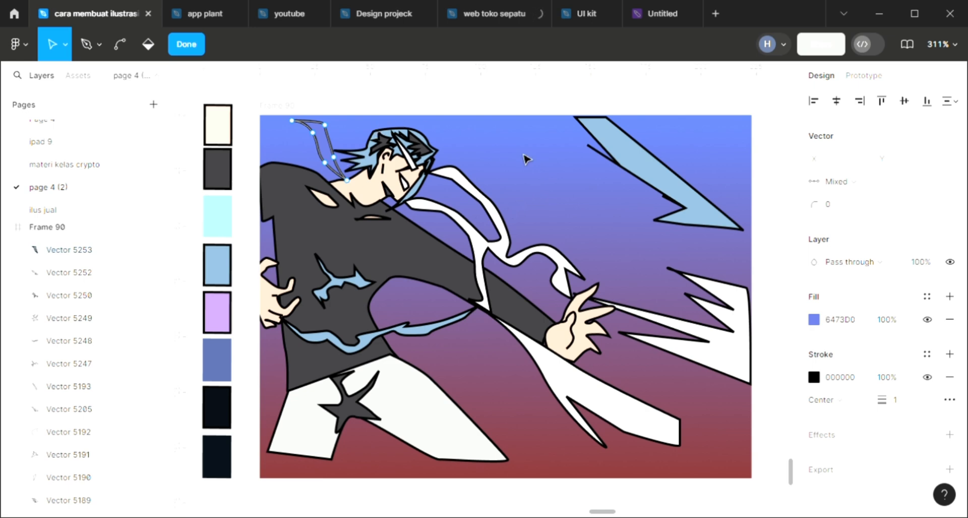
key("i")
left_click(522, 108)
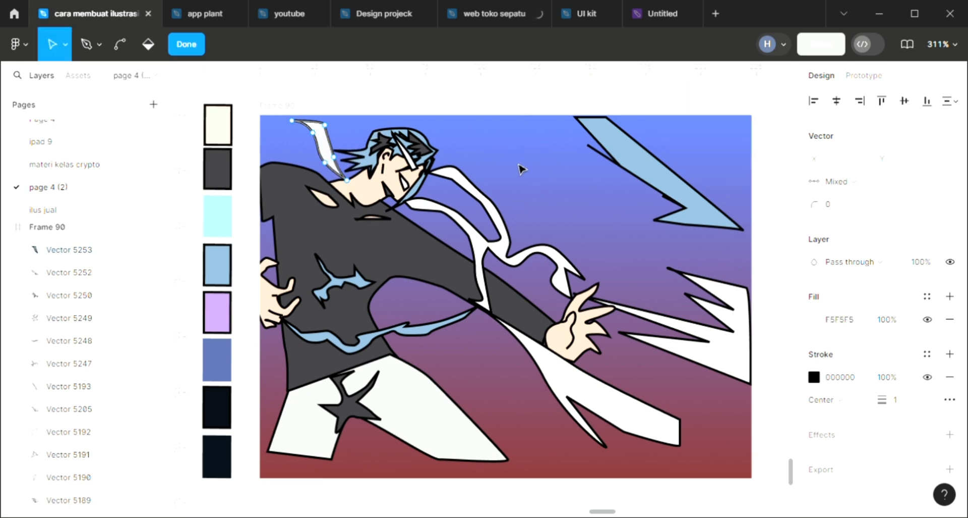
key("Return")
key("Escape")
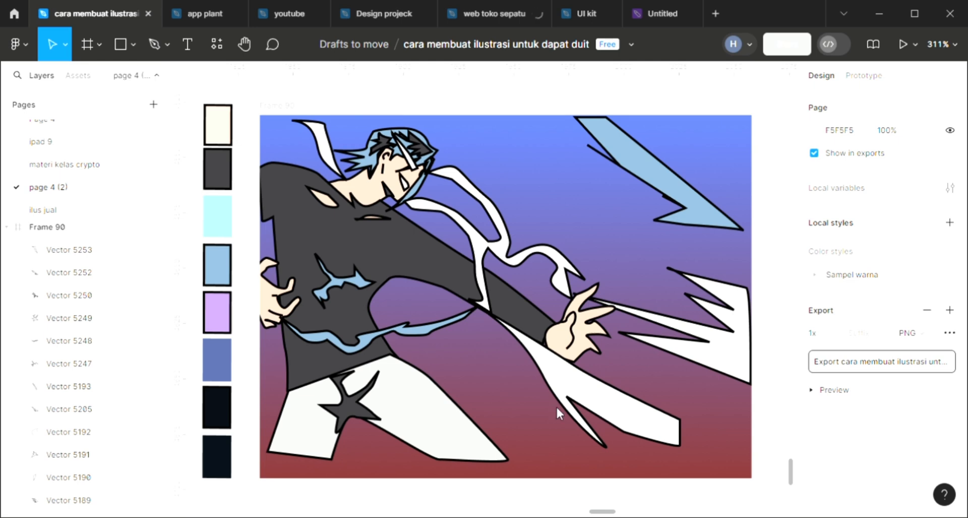
- Draw a closed jagged shape with upward-pointing spikes along the frame's bottom edge, reaching its lower-right corner beneath the forked ribbon
left_click(162, 51)
scroll(409, 265, "down", 3)
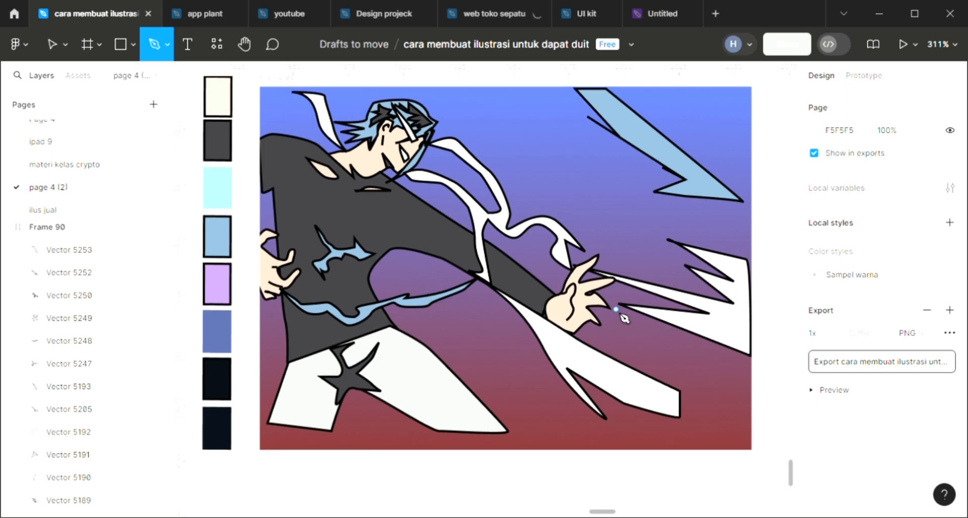
scroll(624, 317, "right", 3)
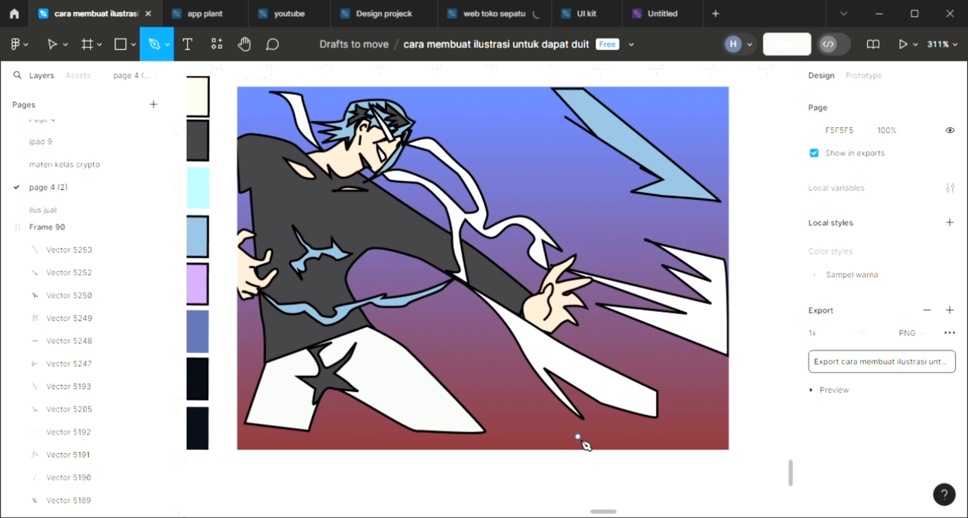
left_click(767, 413)
left_click_drag(633, 444, 595, 410)
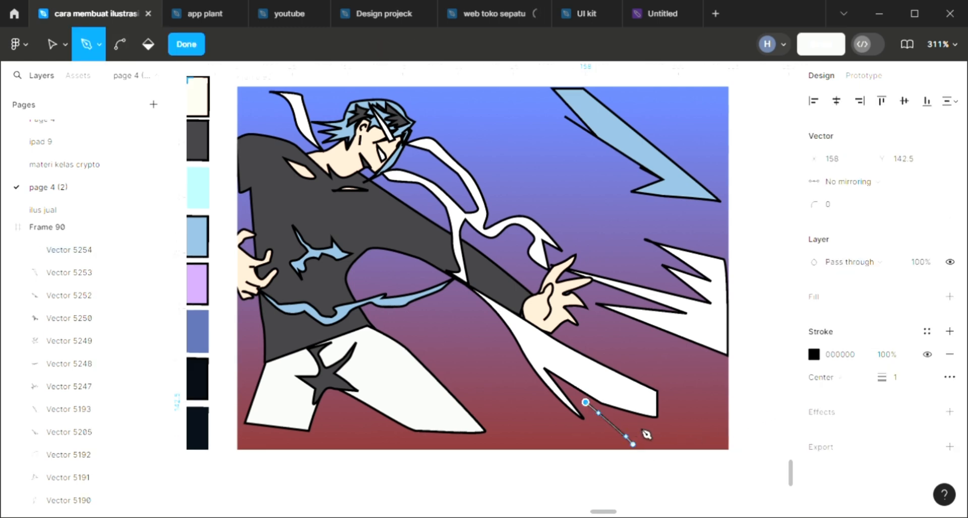
left_click_drag(685, 443, 645, 412)
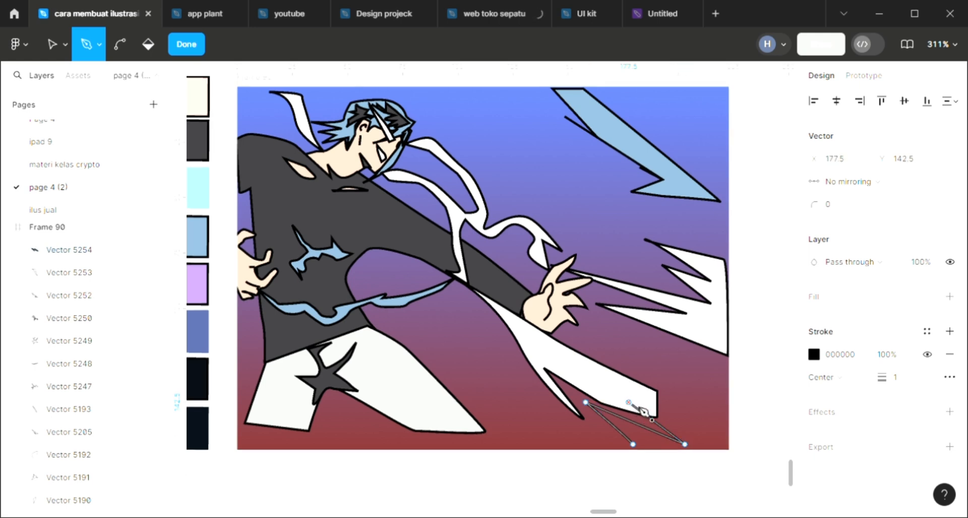
left_click(685, 419)
left_click(670, 399)
left_click(725, 422)
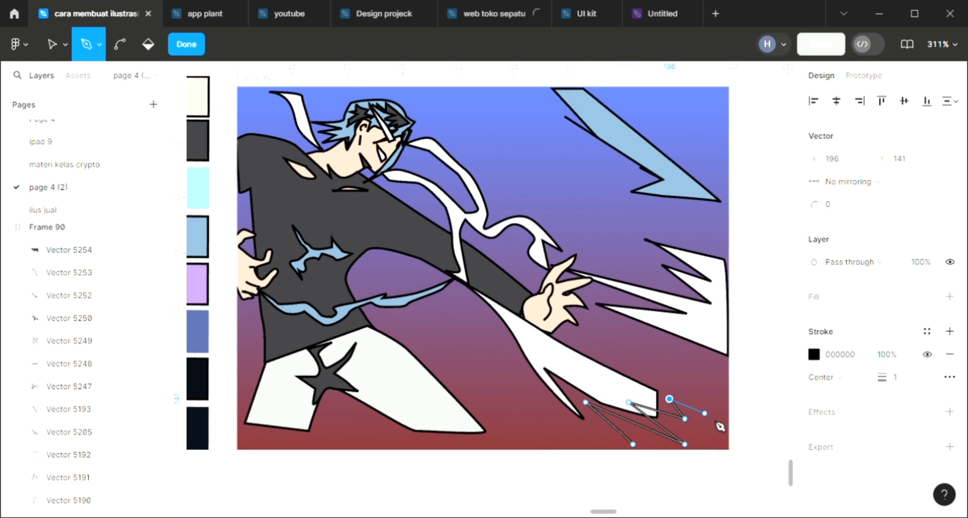
left_click(729, 449)
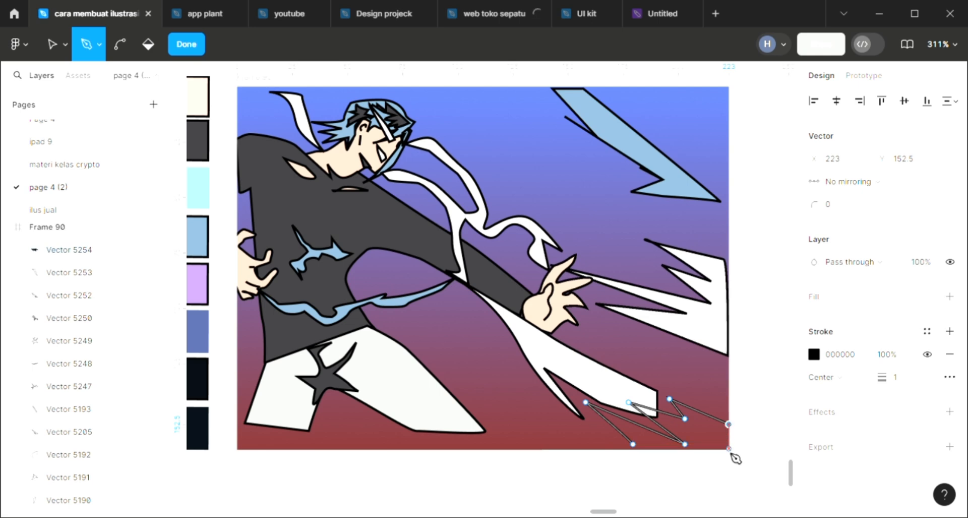
left_click(635, 444)
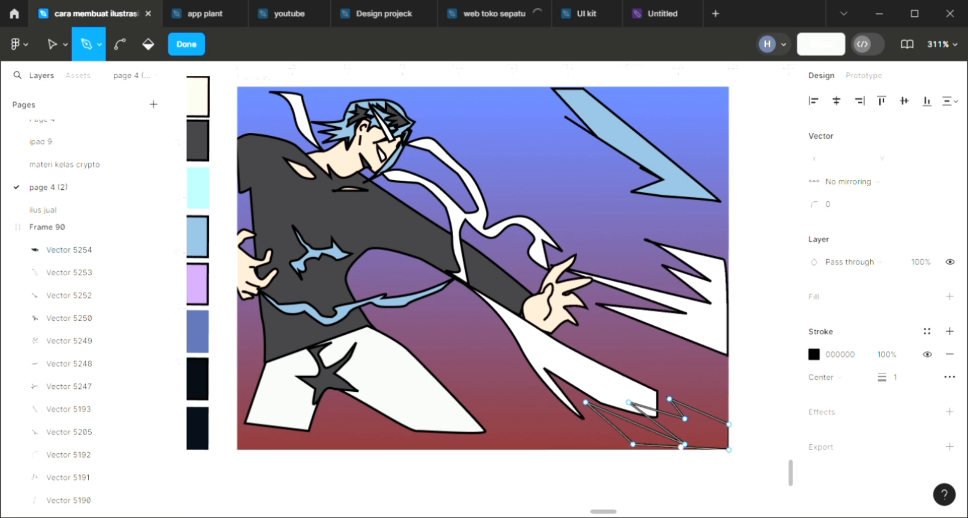
- Add a fill to the jagged shape along the frame's bottom edge and colour it with the off-white F5F5F5 sampled from the canvas
left_click(950, 296)
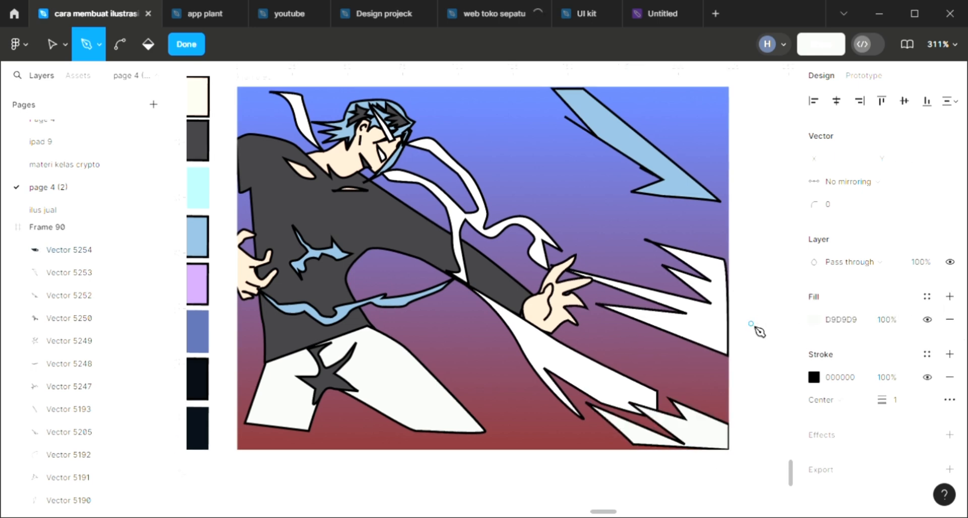
key("i")
left_click(763, 346)
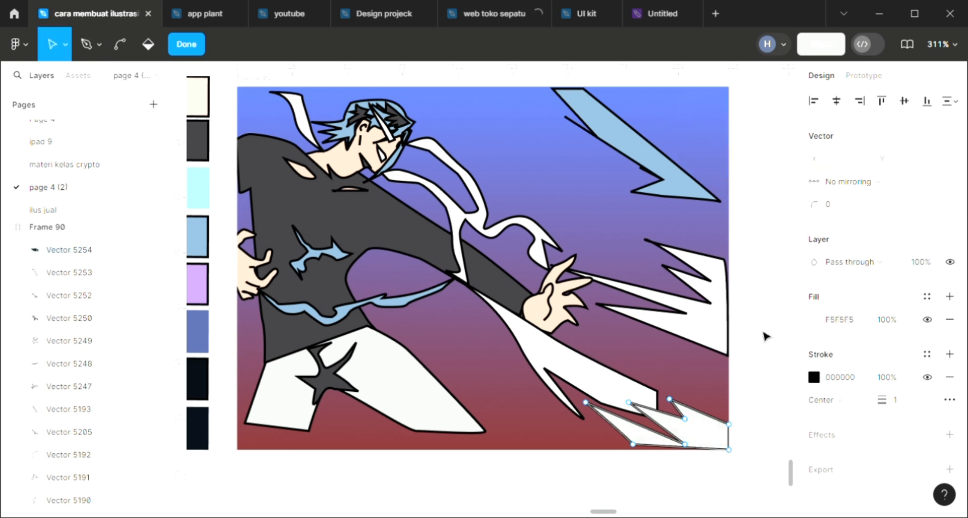
key("Escape")
left_click(762, 337)
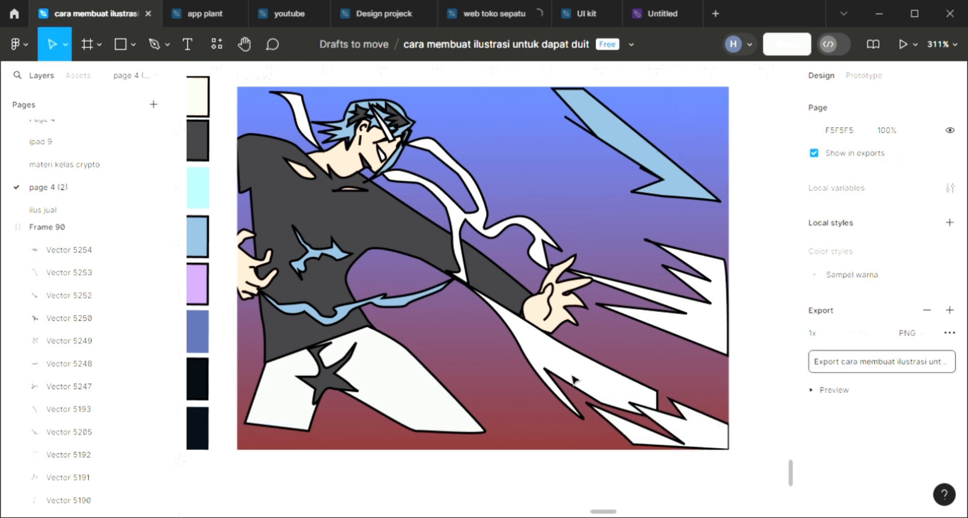
- Reduce Frame 90's height to 160 from its bottom edge and move the jagged bottom shape up to about X 157, Y 137
left_click(514, 434)
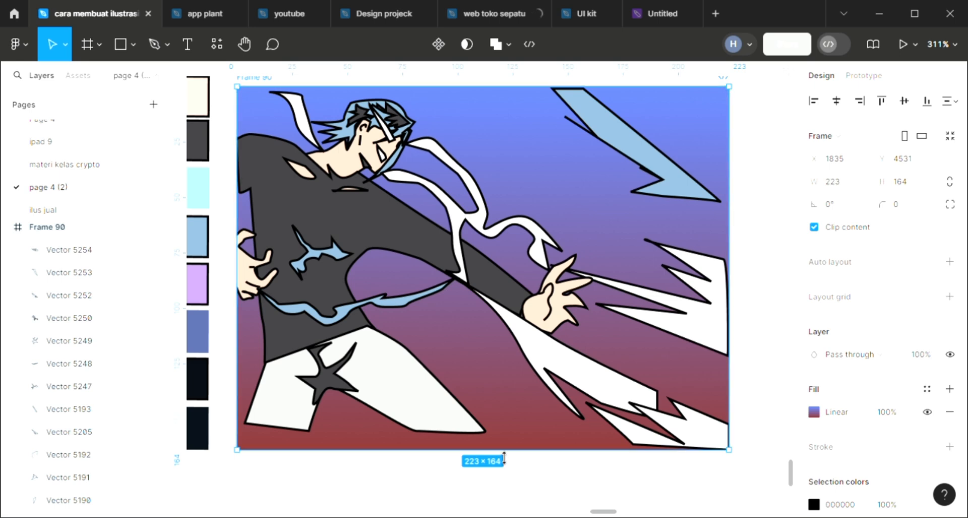
left_click_drag(503, 449, 503, 442)
left_click(657, 430)
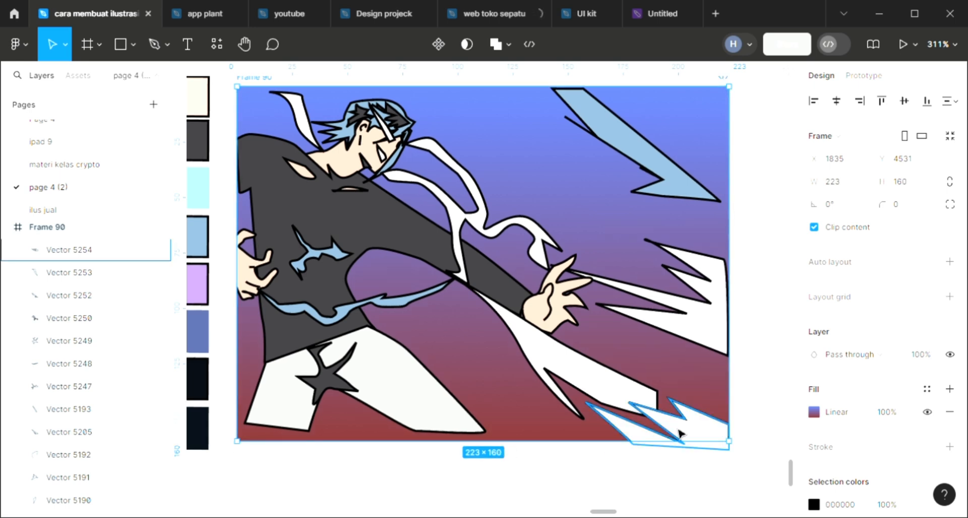
left_click_drag(678, 423, 678, 419)
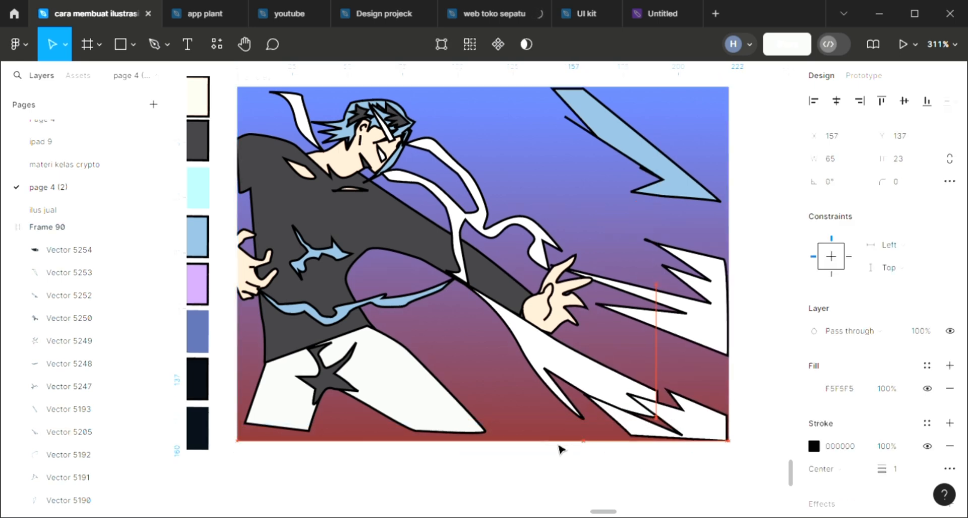
- Shorten Frame 90 slightly more from its bottom edge, so that it crops the lower ends of the trousers
left_click(541, 446)
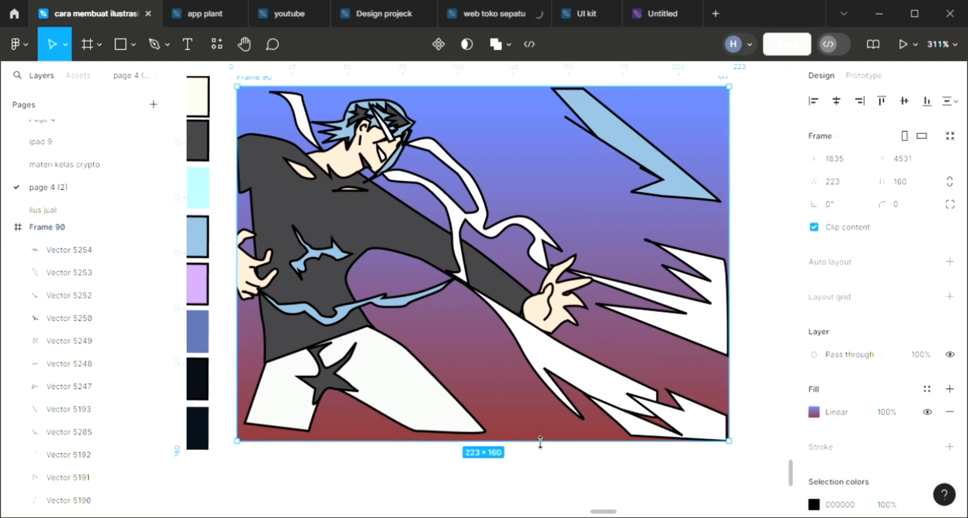
left_click(537, 465)
scroll(537, 466, "up", 1)
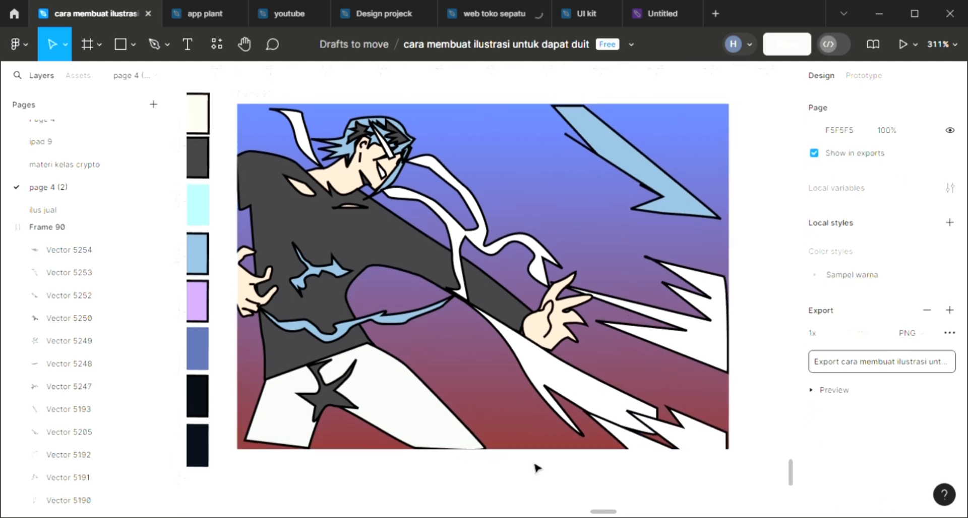
scroll(539, 370, "up", 1)
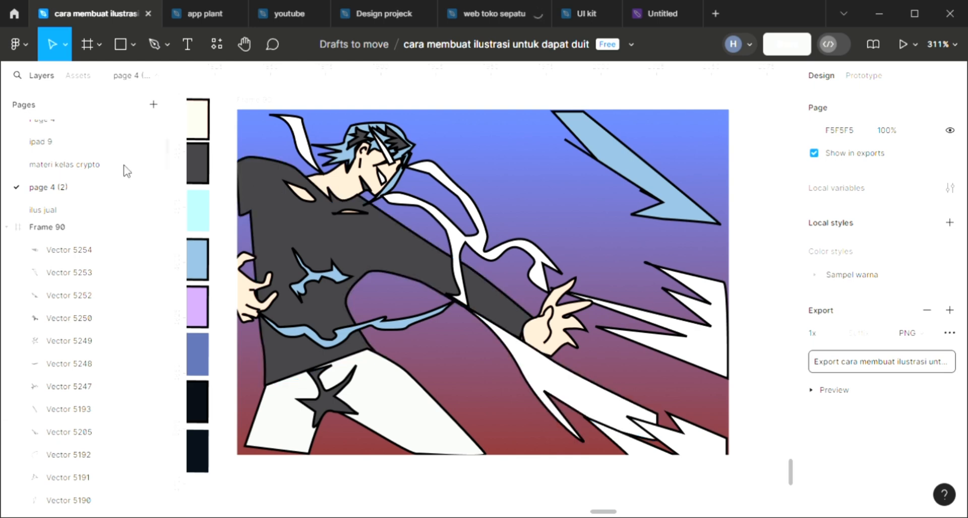
- Draw a closed, curved shape with two upward spikes in the sky between the figure's ribbons and the light-blue shard
left_click(154, 44)
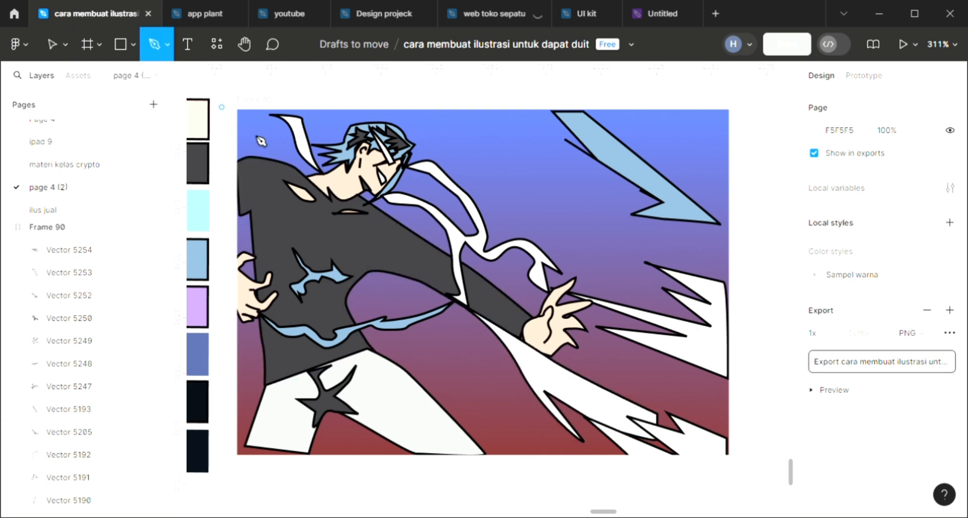
scroll(330, 208, "up", 1)
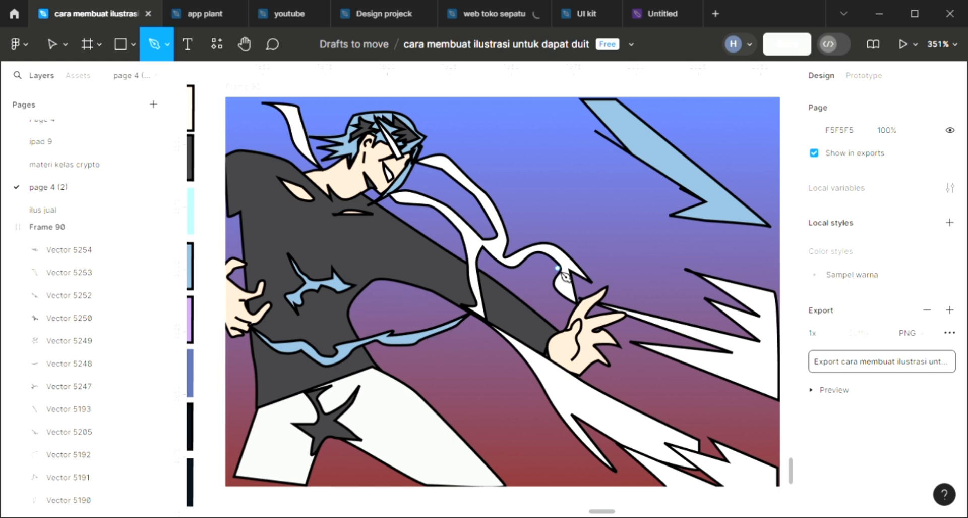
scroll(565, 275, "up", 3)
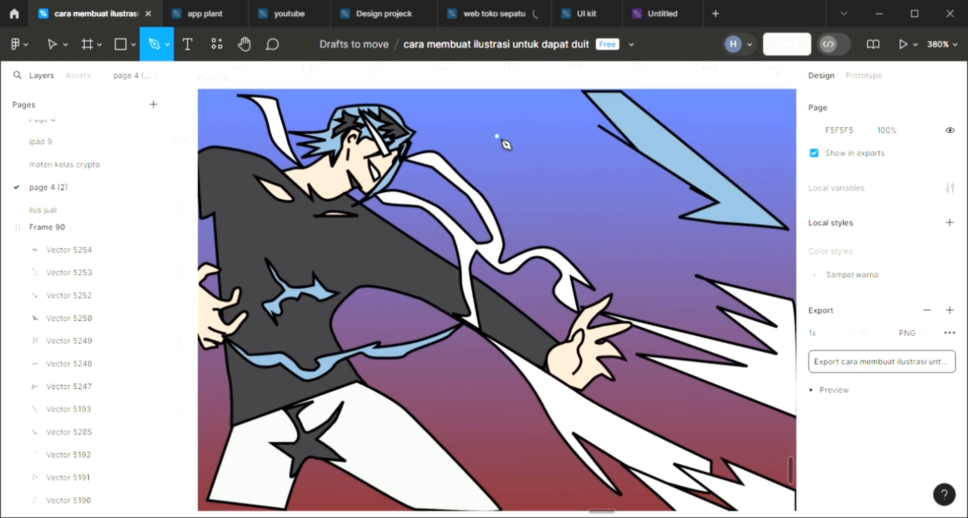
scroll(506, 143, "up", 2)
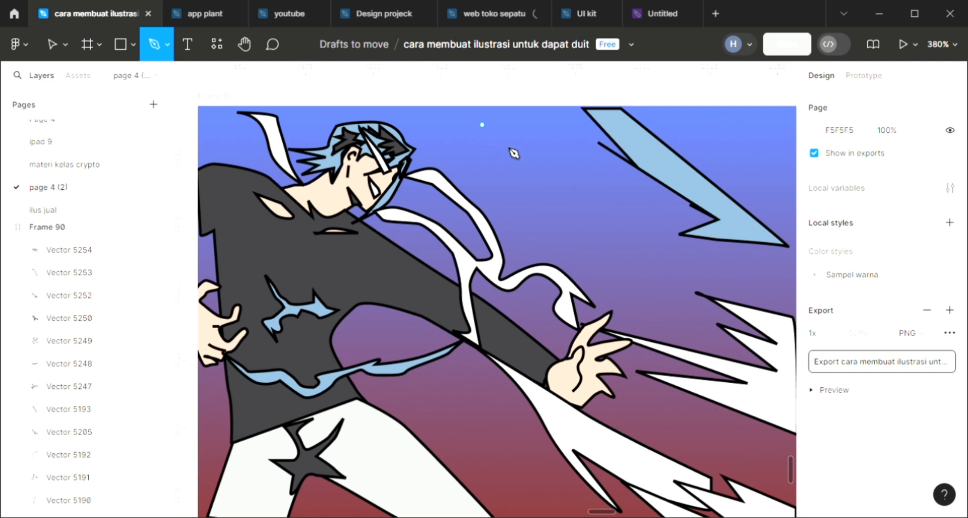
left_click_drag(563, 216, 585, 232)
left_click_drag(617, 264, 668, 264)
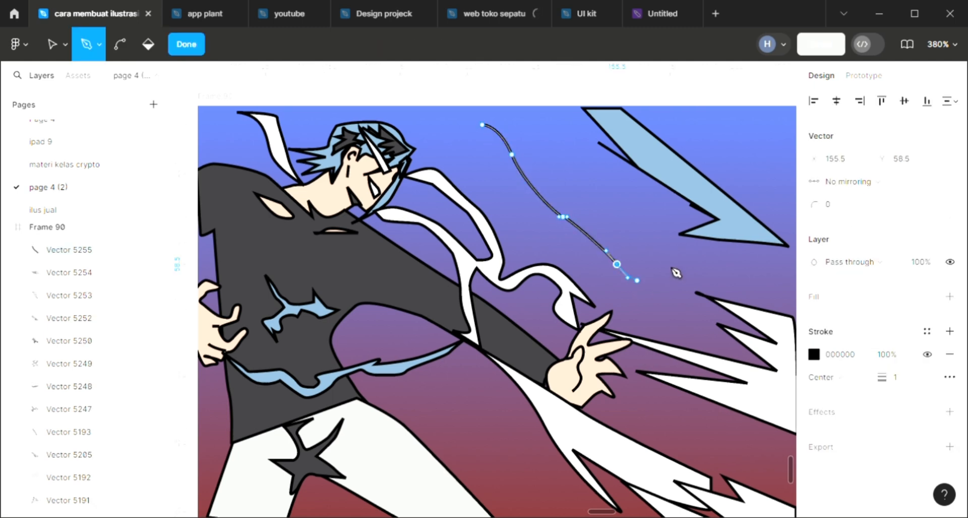
left_click(626, 239)
left_click(592, 199)
left_click(591, 172)
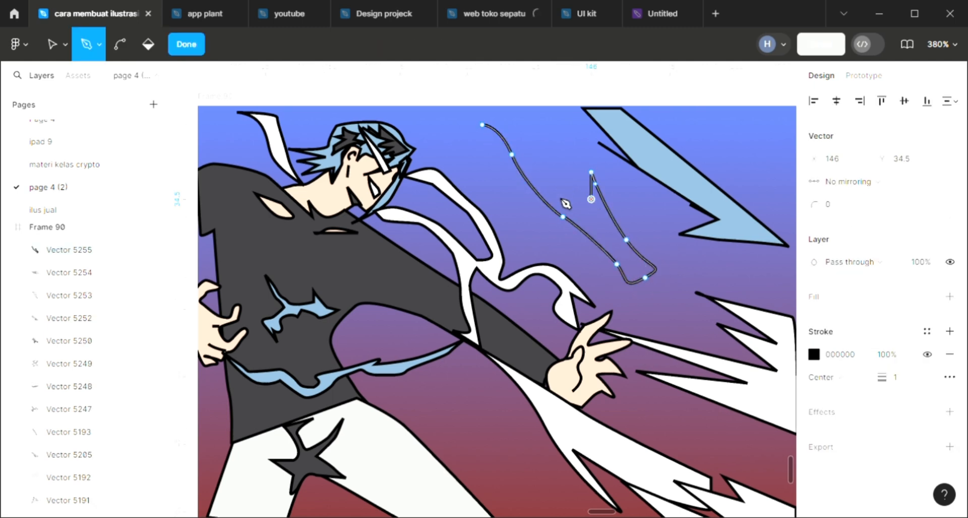
left_click(552, 171)
left_click(558, 194)
left_click(483, 125)
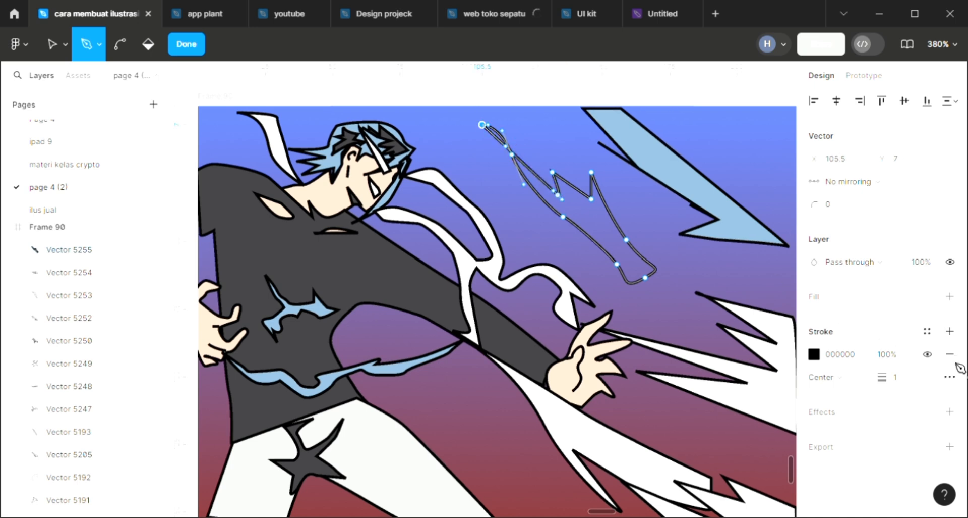
- Add a fill to the spiked sky shape, sample the background's blue-violet and lighten it to 8184D3
left_click(949, 296)
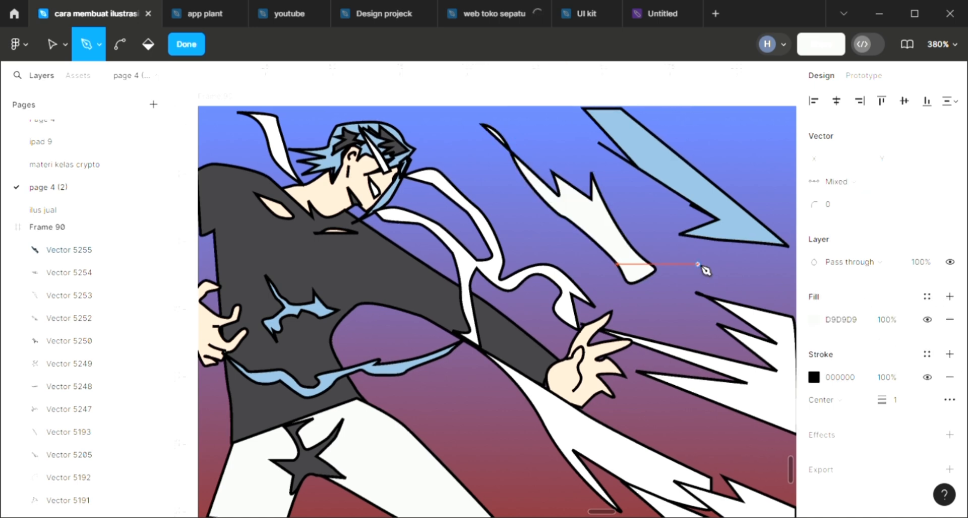
key("i")
left_click(683, 223)
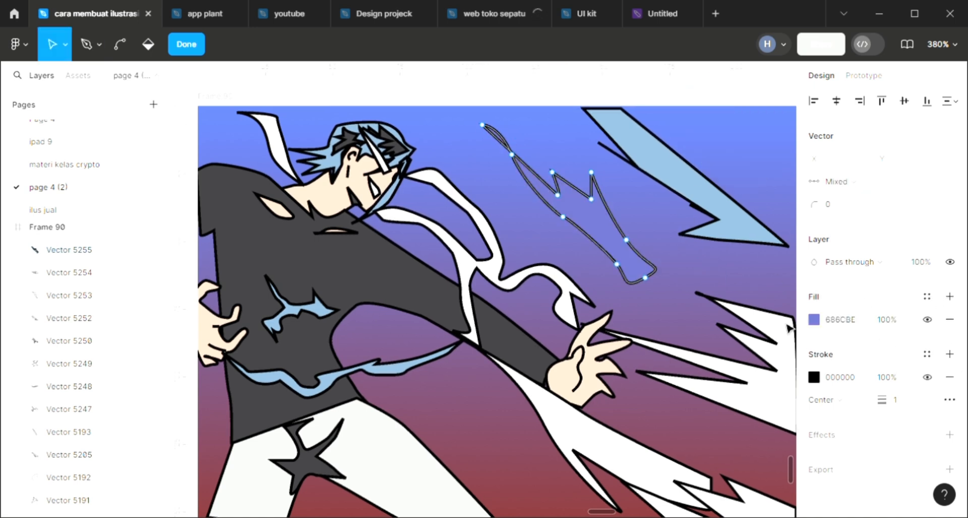
left_click(815, 319)
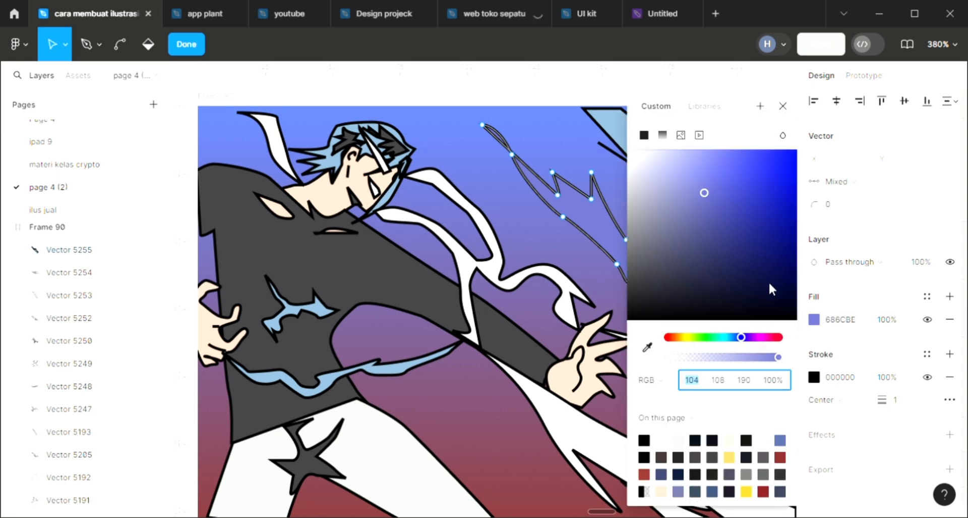
left_click(700, 197)
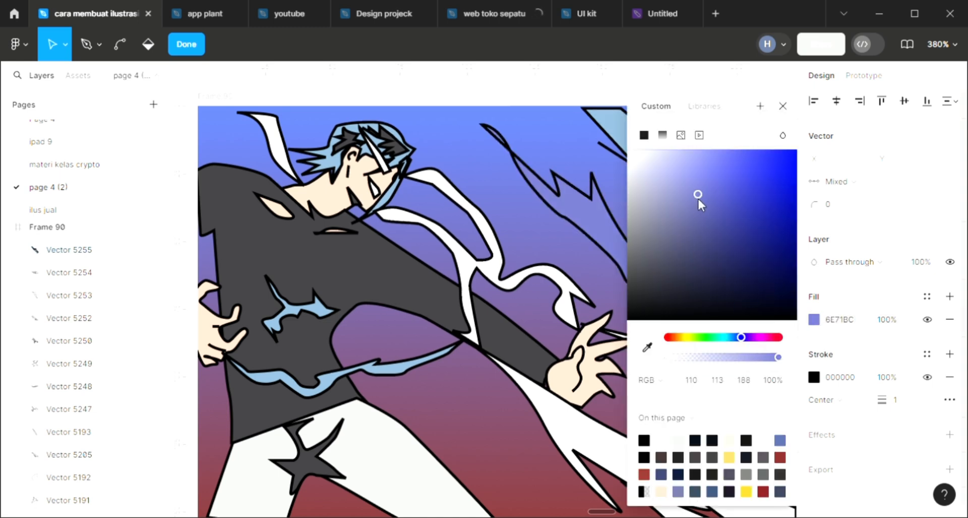
left_click_drag(699, 198, 693, 186)
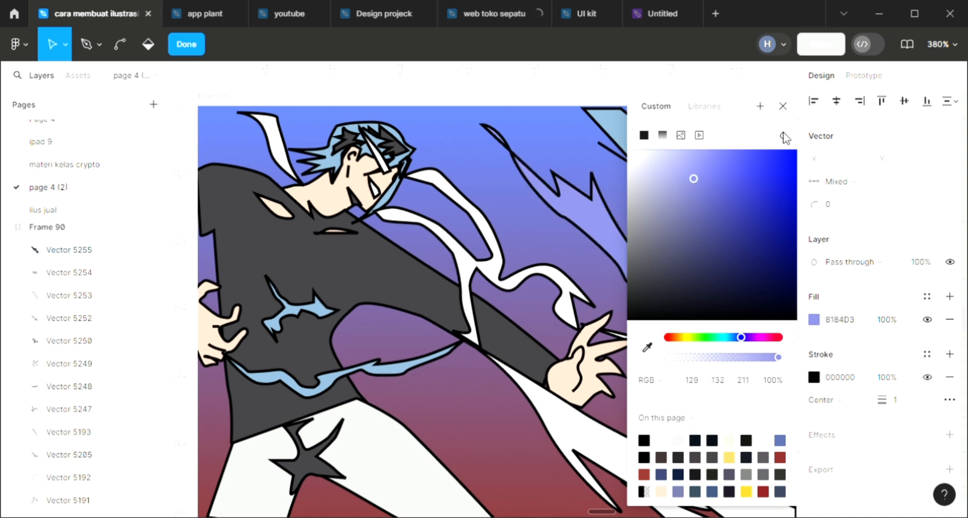
left_click(783, 108)
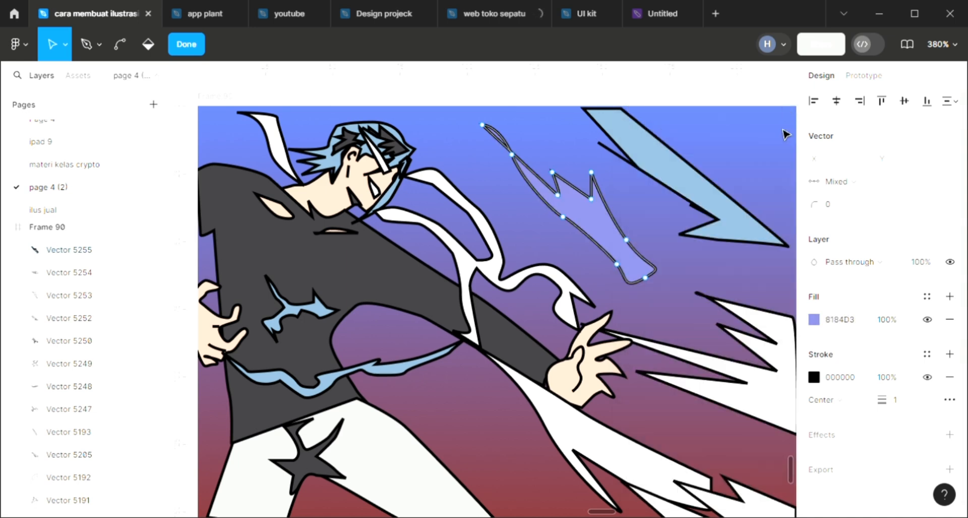
key("Escape")
key("Escape")
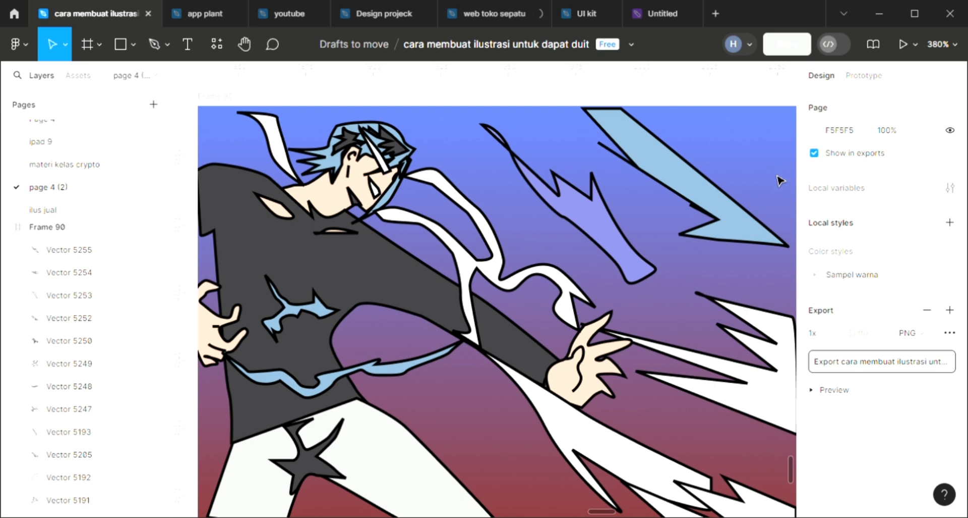
scroll(781, 181, "down", 3)
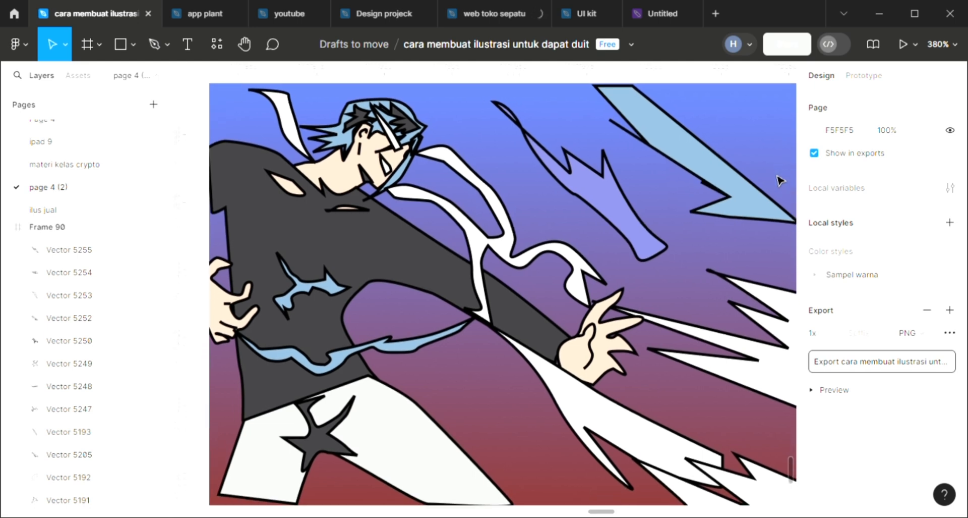